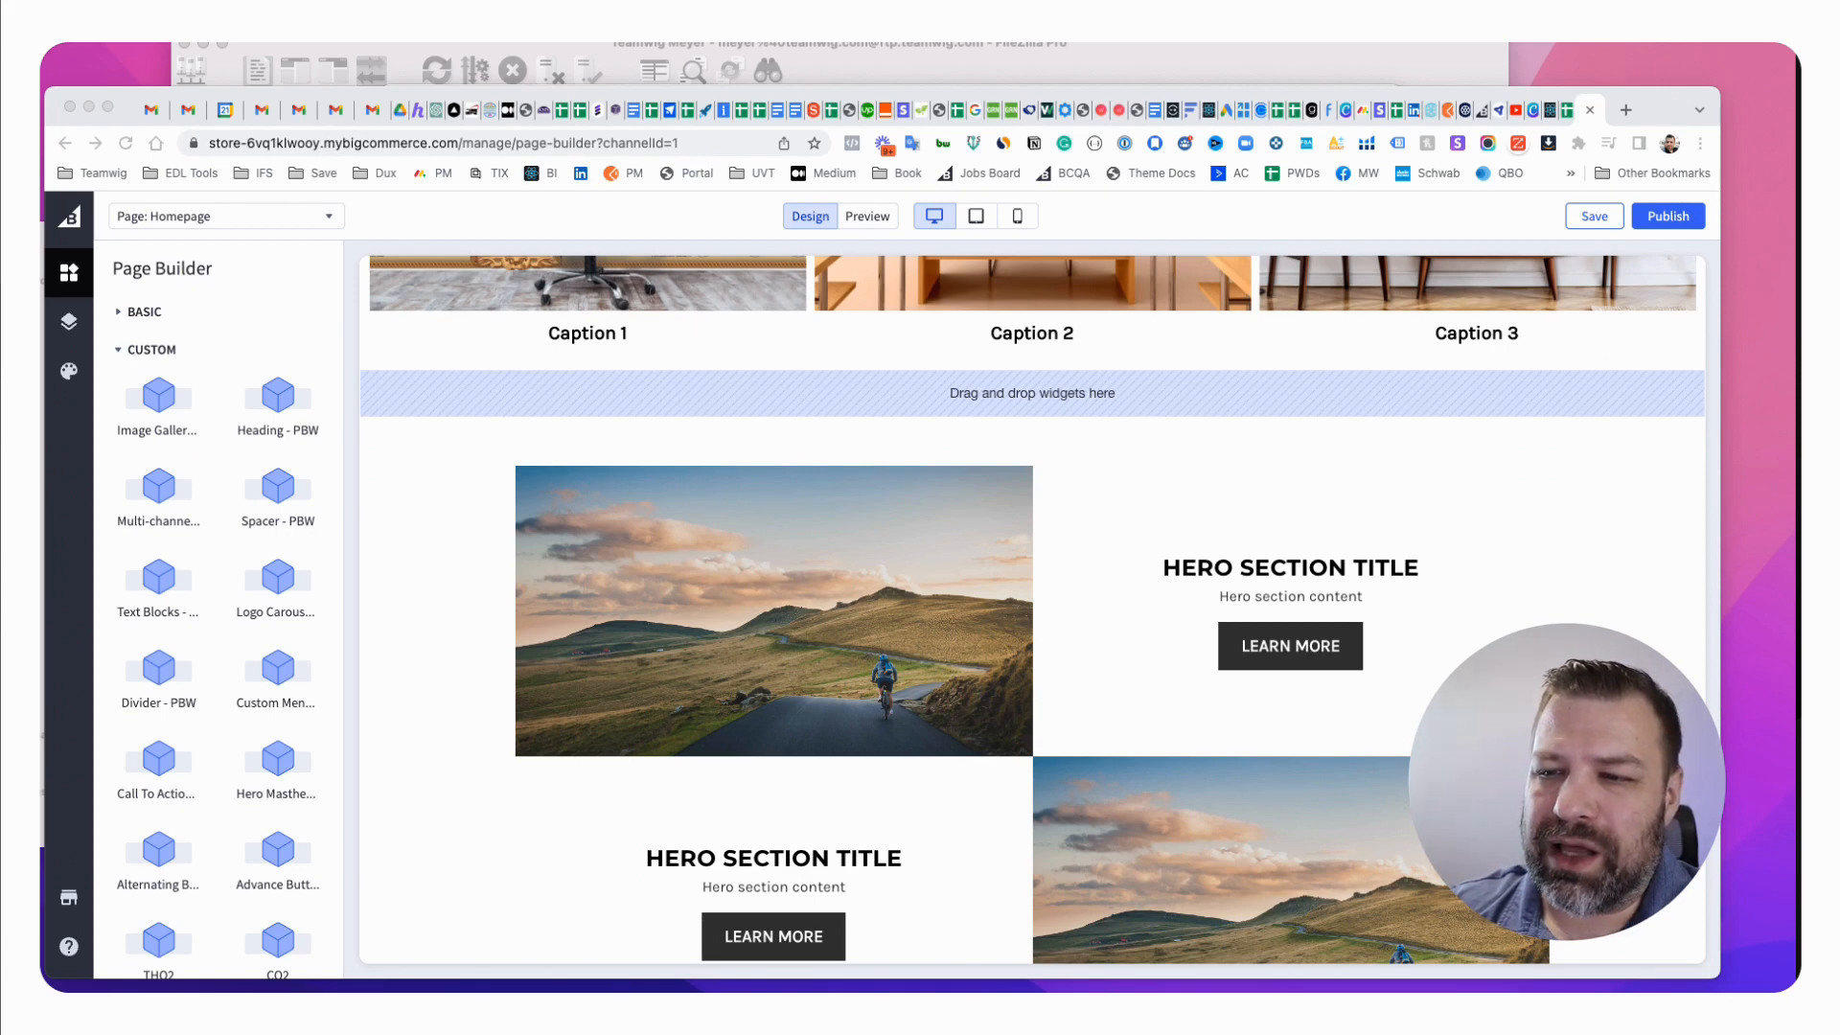
Add a Text Blocks - PBW widget directly above the first hero section on the homepage.
click(897, 419)
click(980, 383)
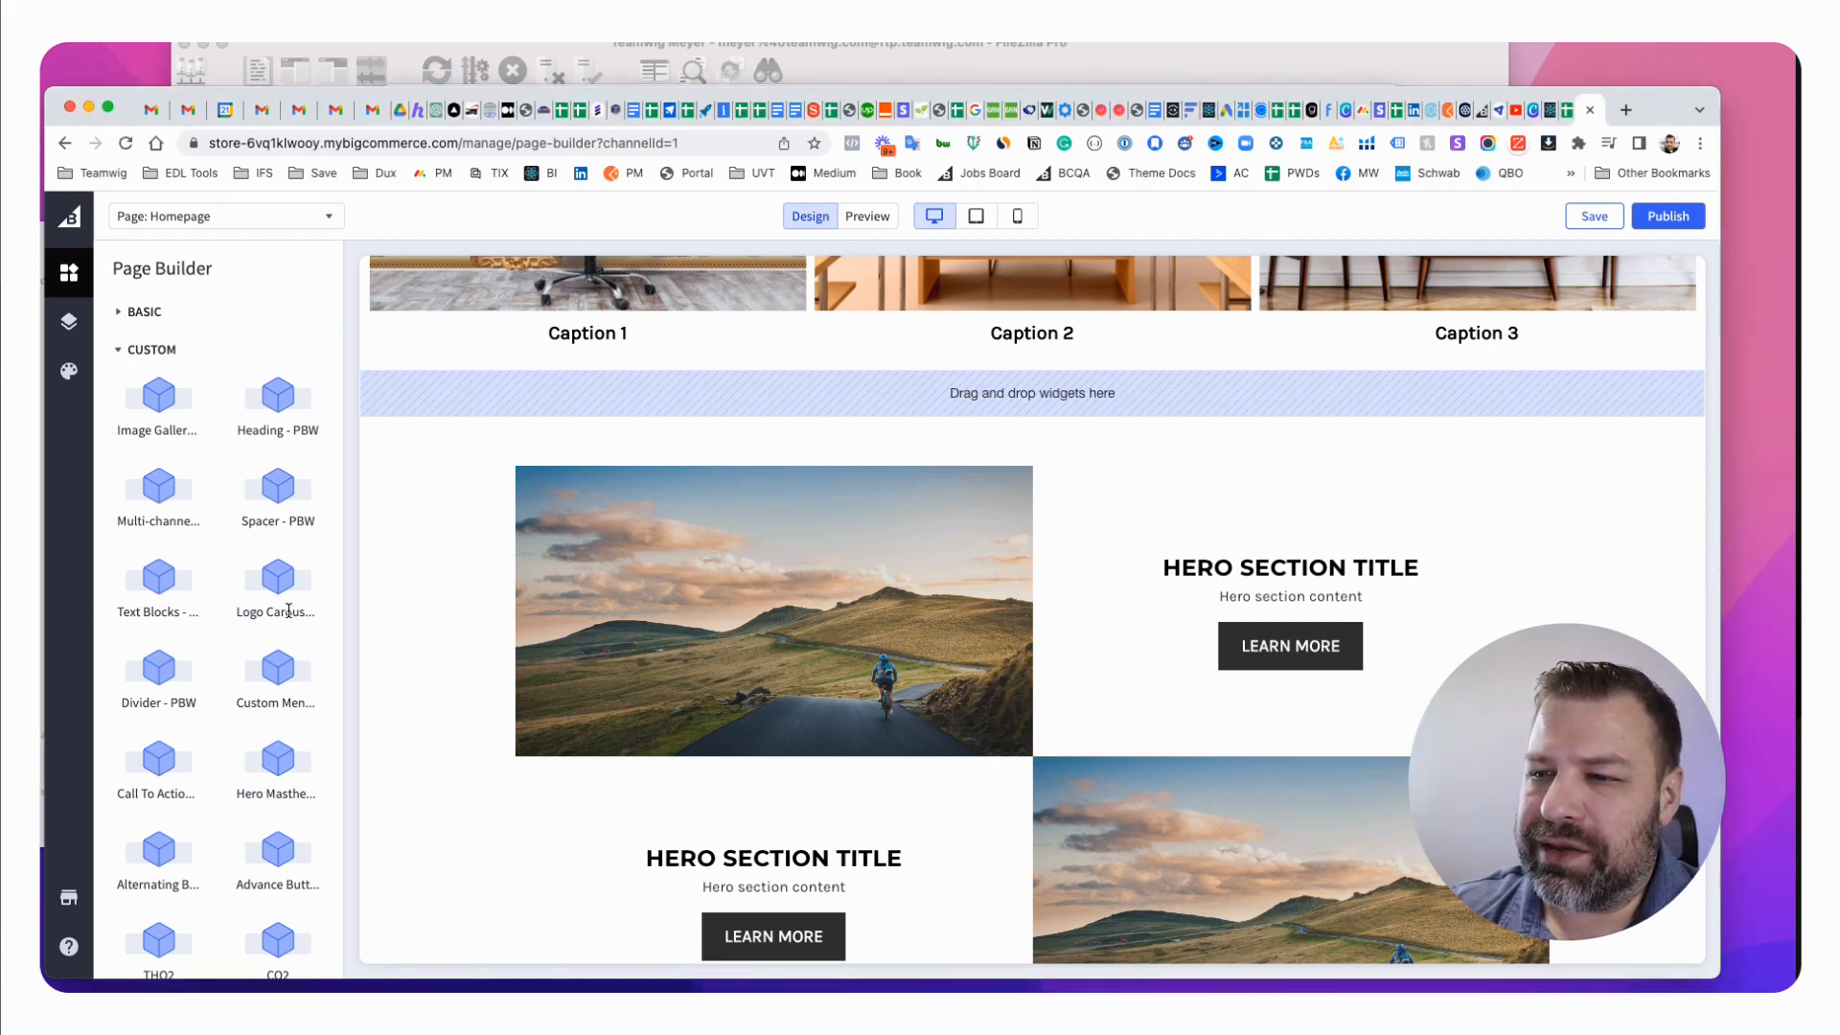
drag(157, 668, 957, 444)
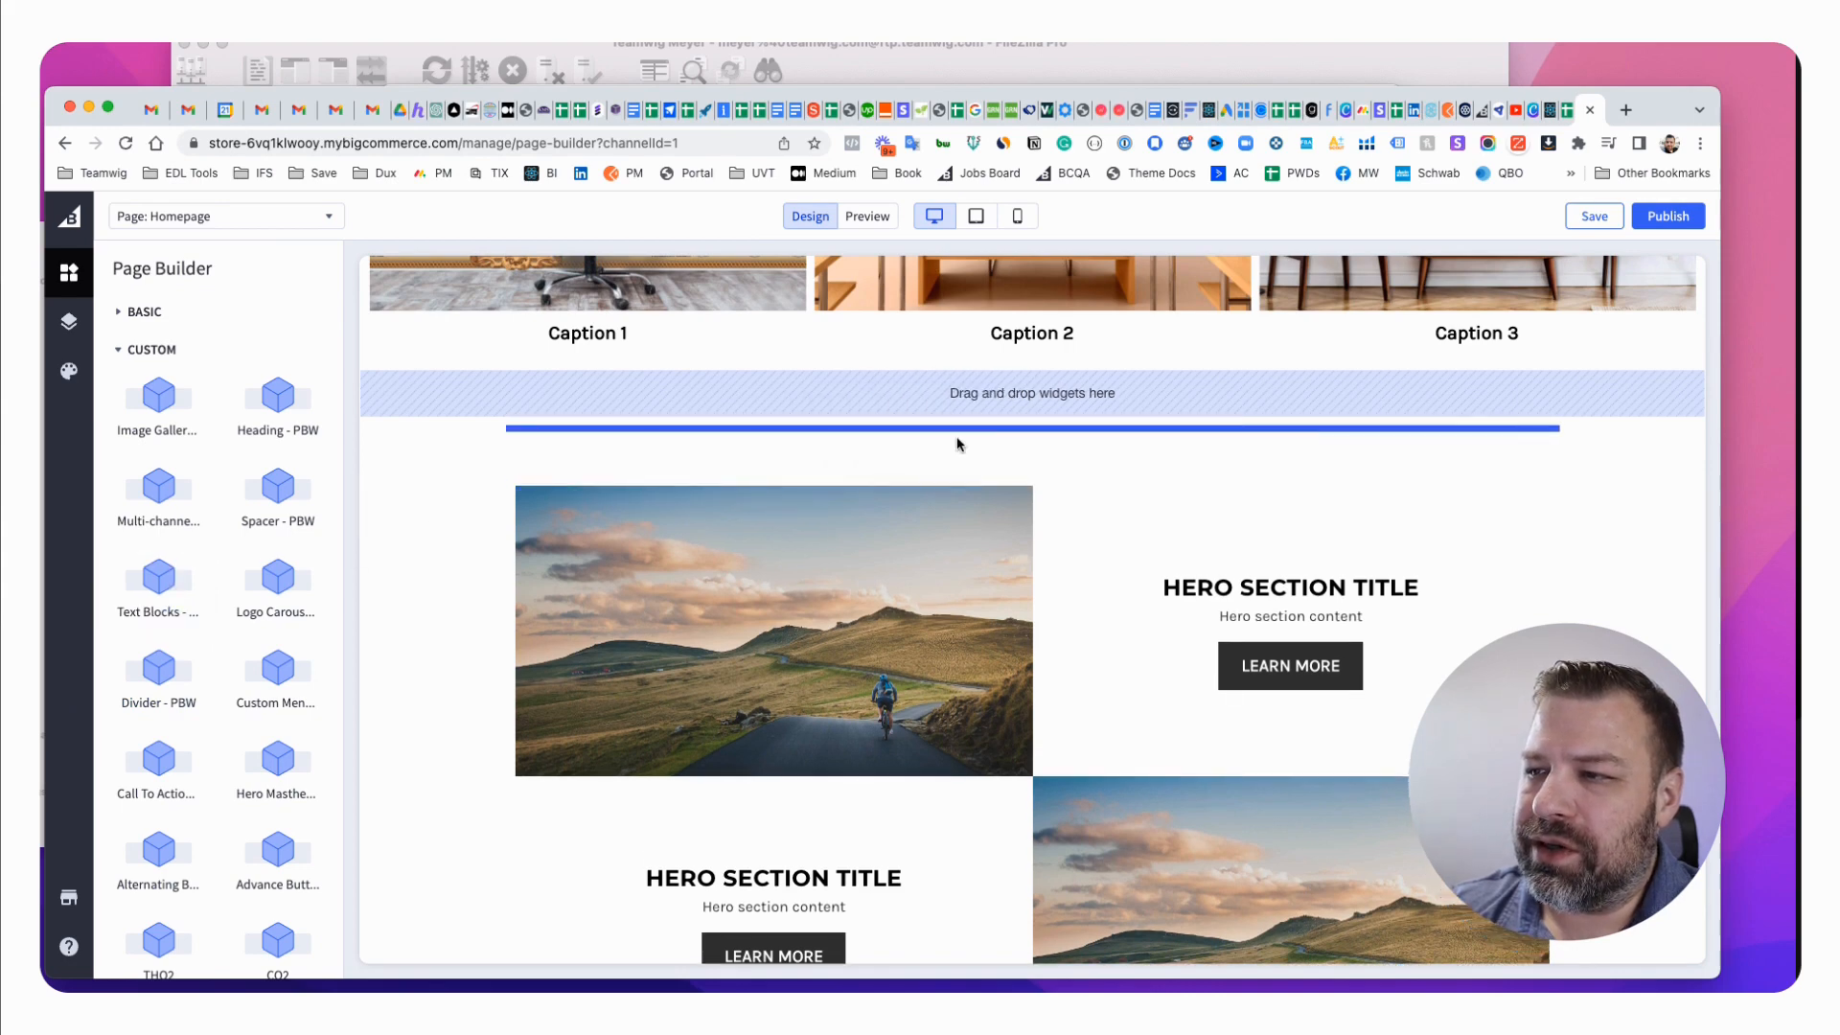
drag(834, 544, 841, 546)
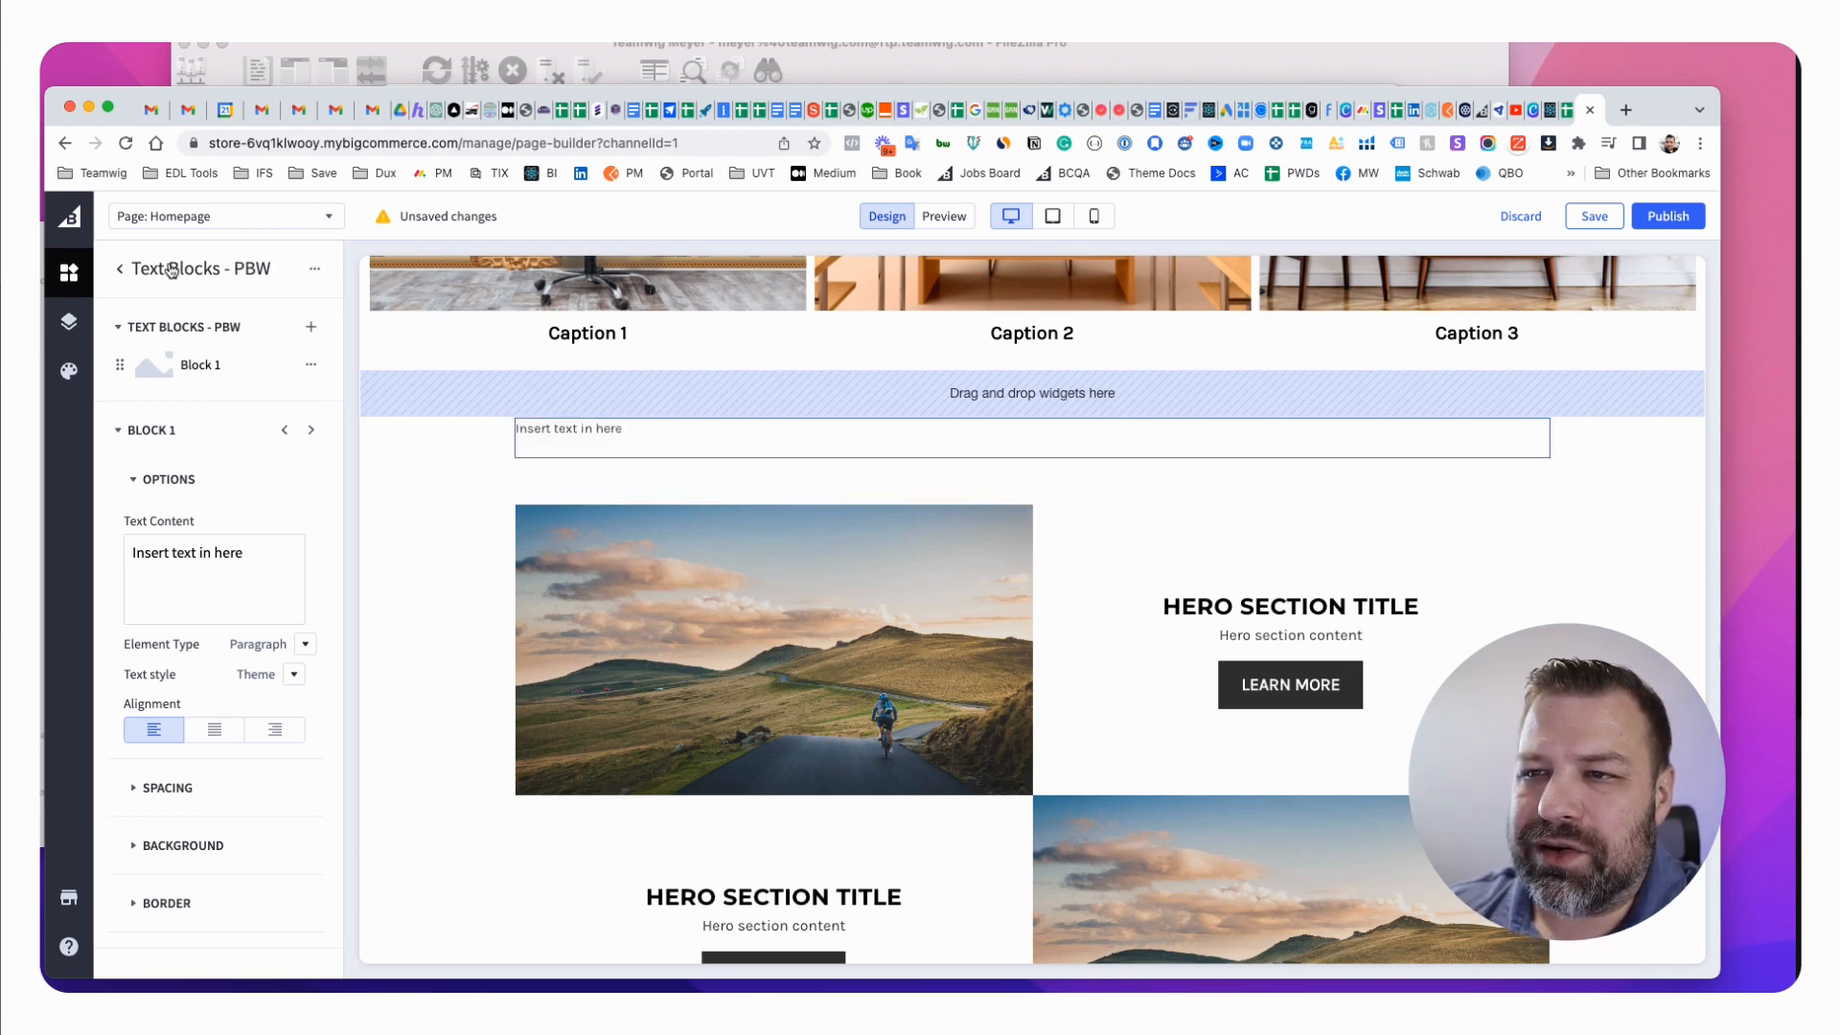
click(117, 327)
click(118, 385)
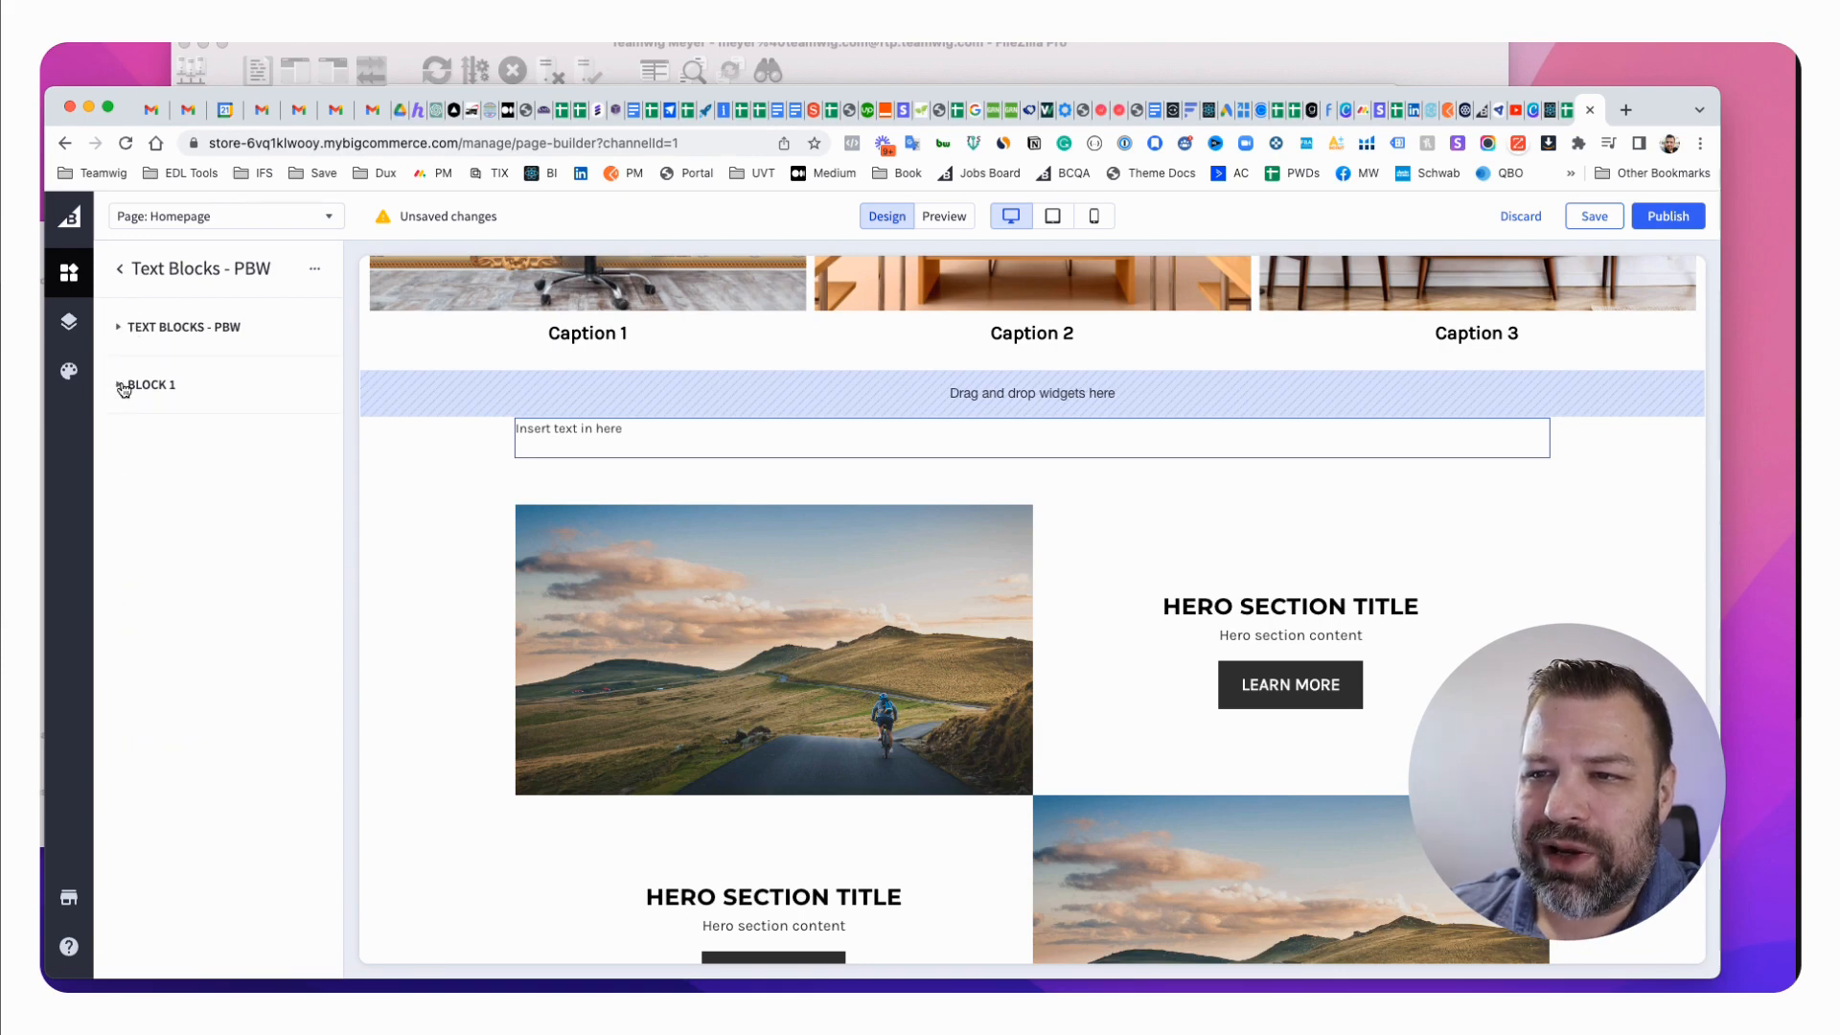
click(120, 328)
click(117, 429)
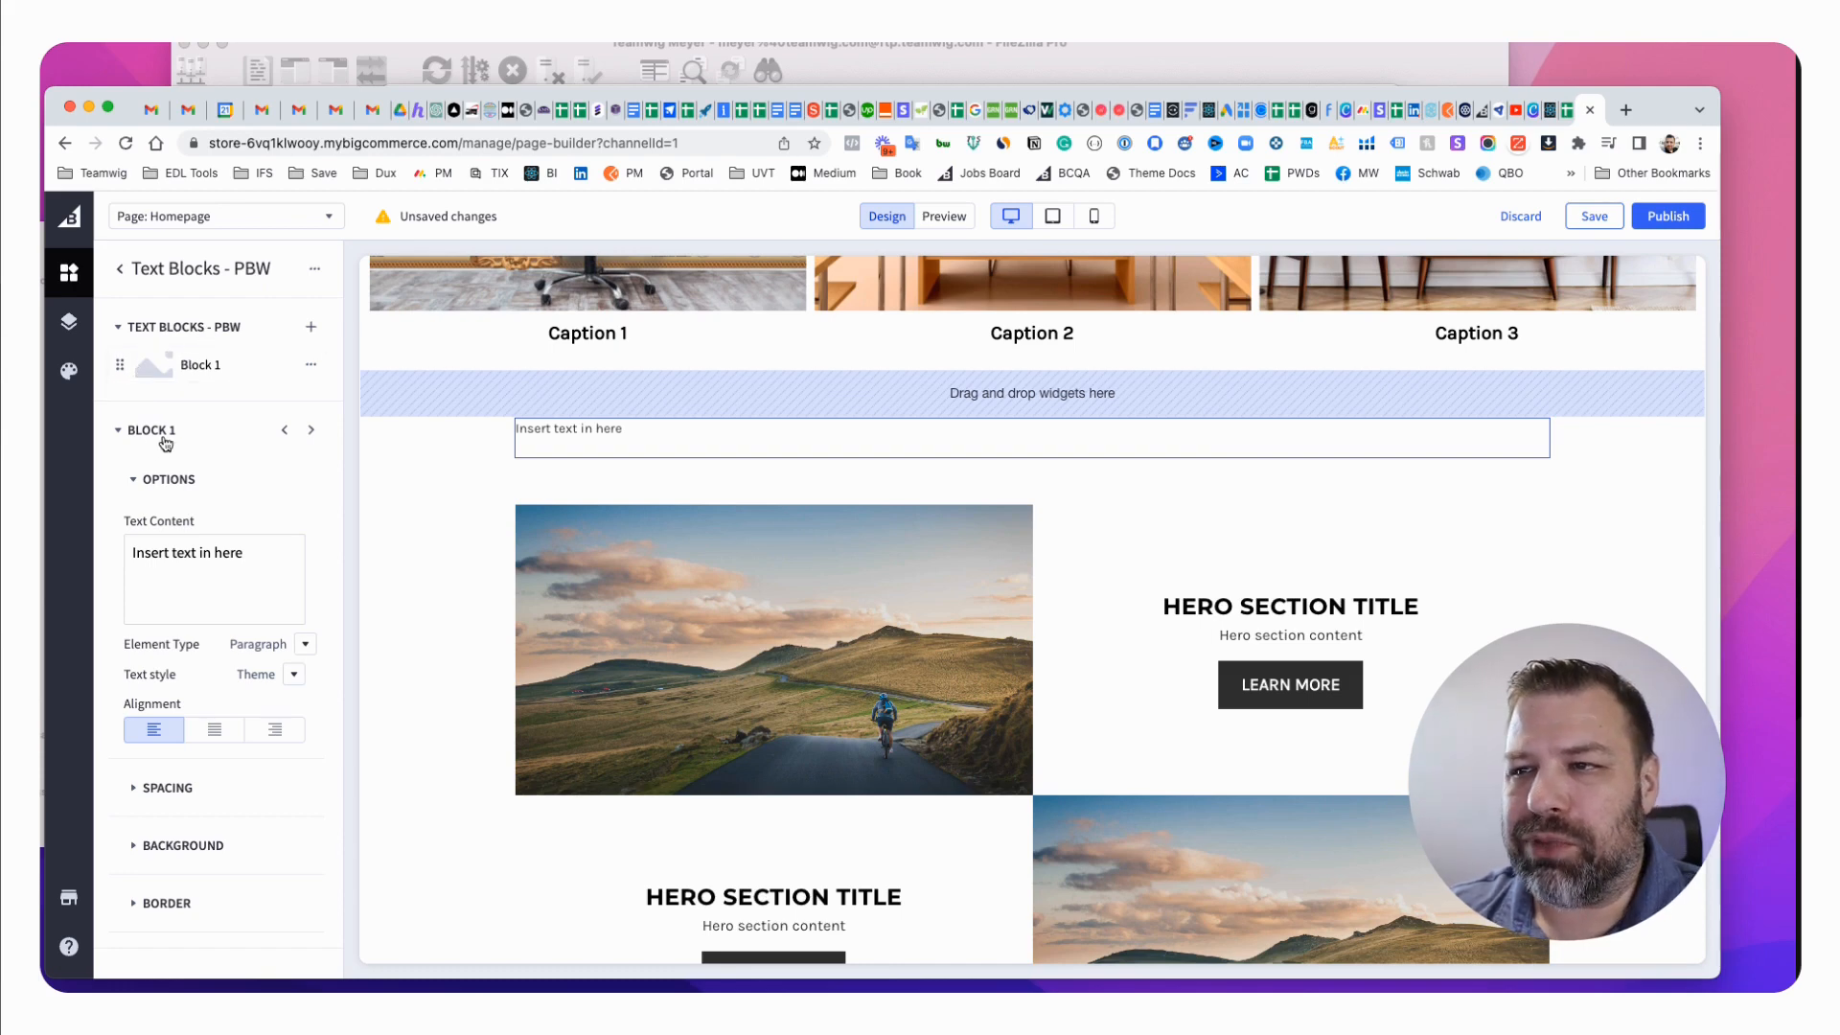
click(315, 269)
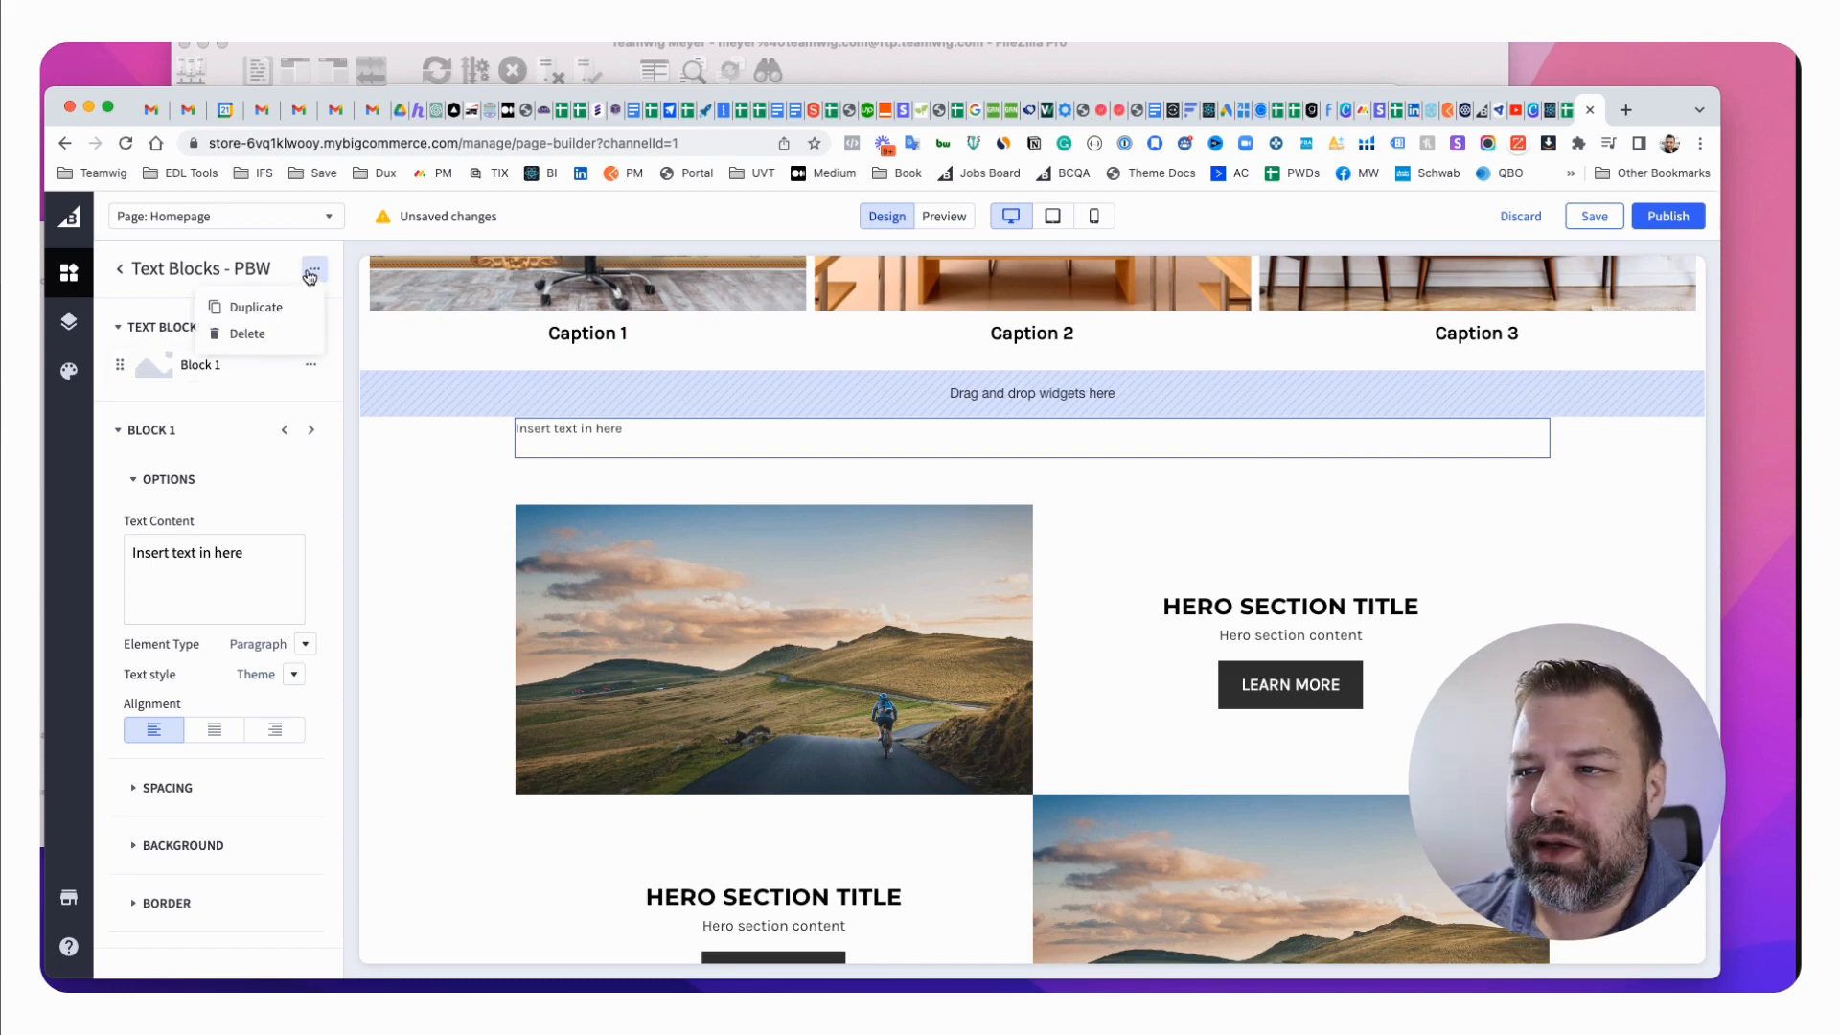
click(335, 379)
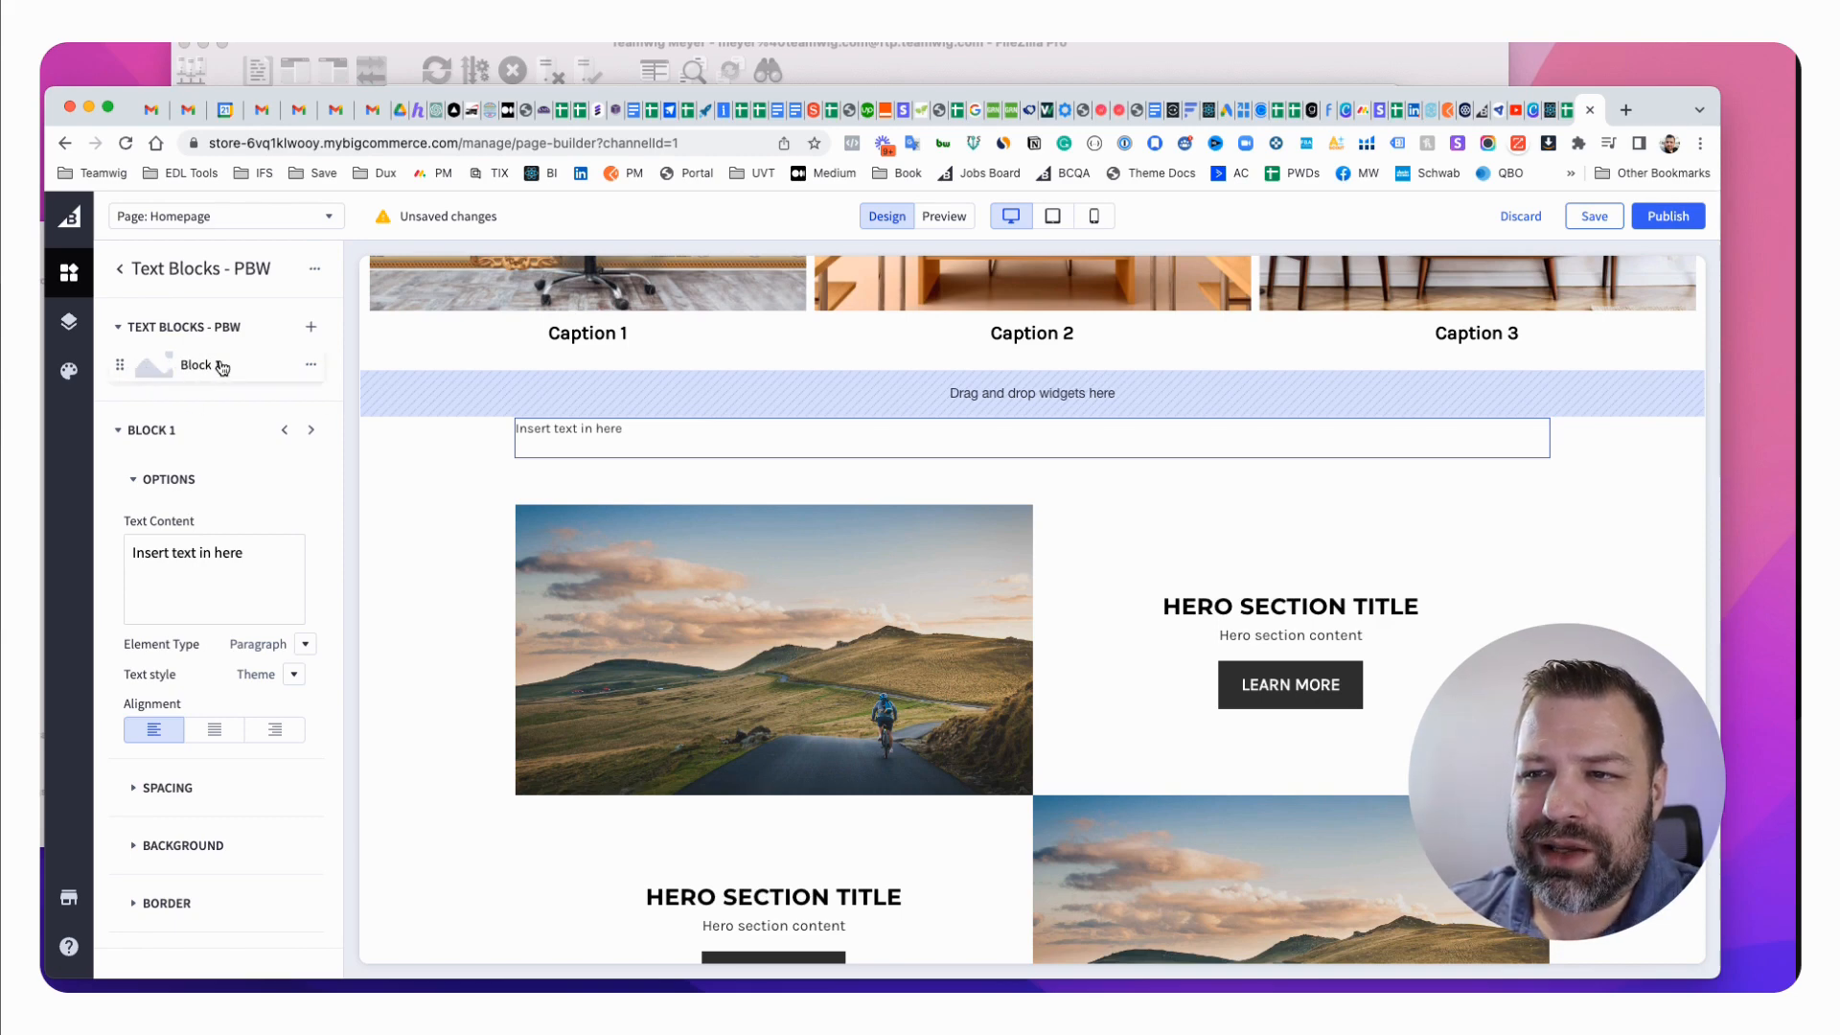
Replace Block 1's text content with "Here is the text for this Block!@!@#".
click(216, 590)
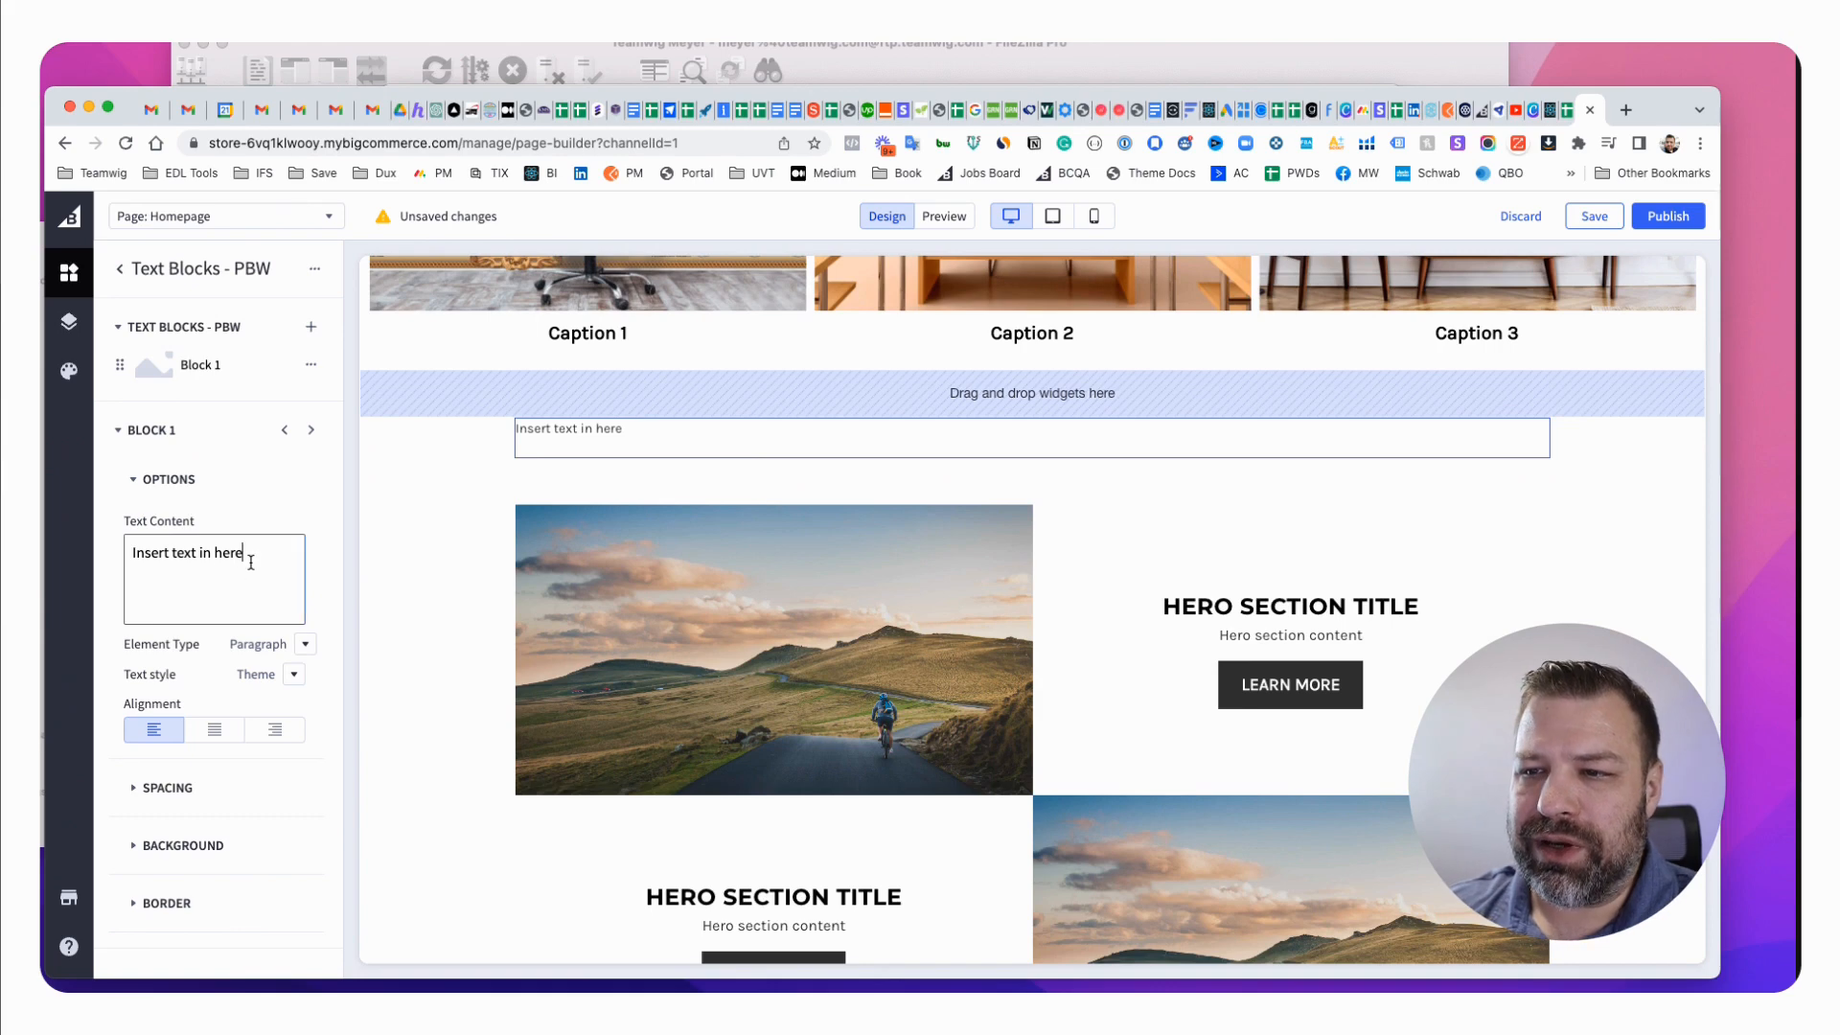
key(super+a)
text(Here is th)
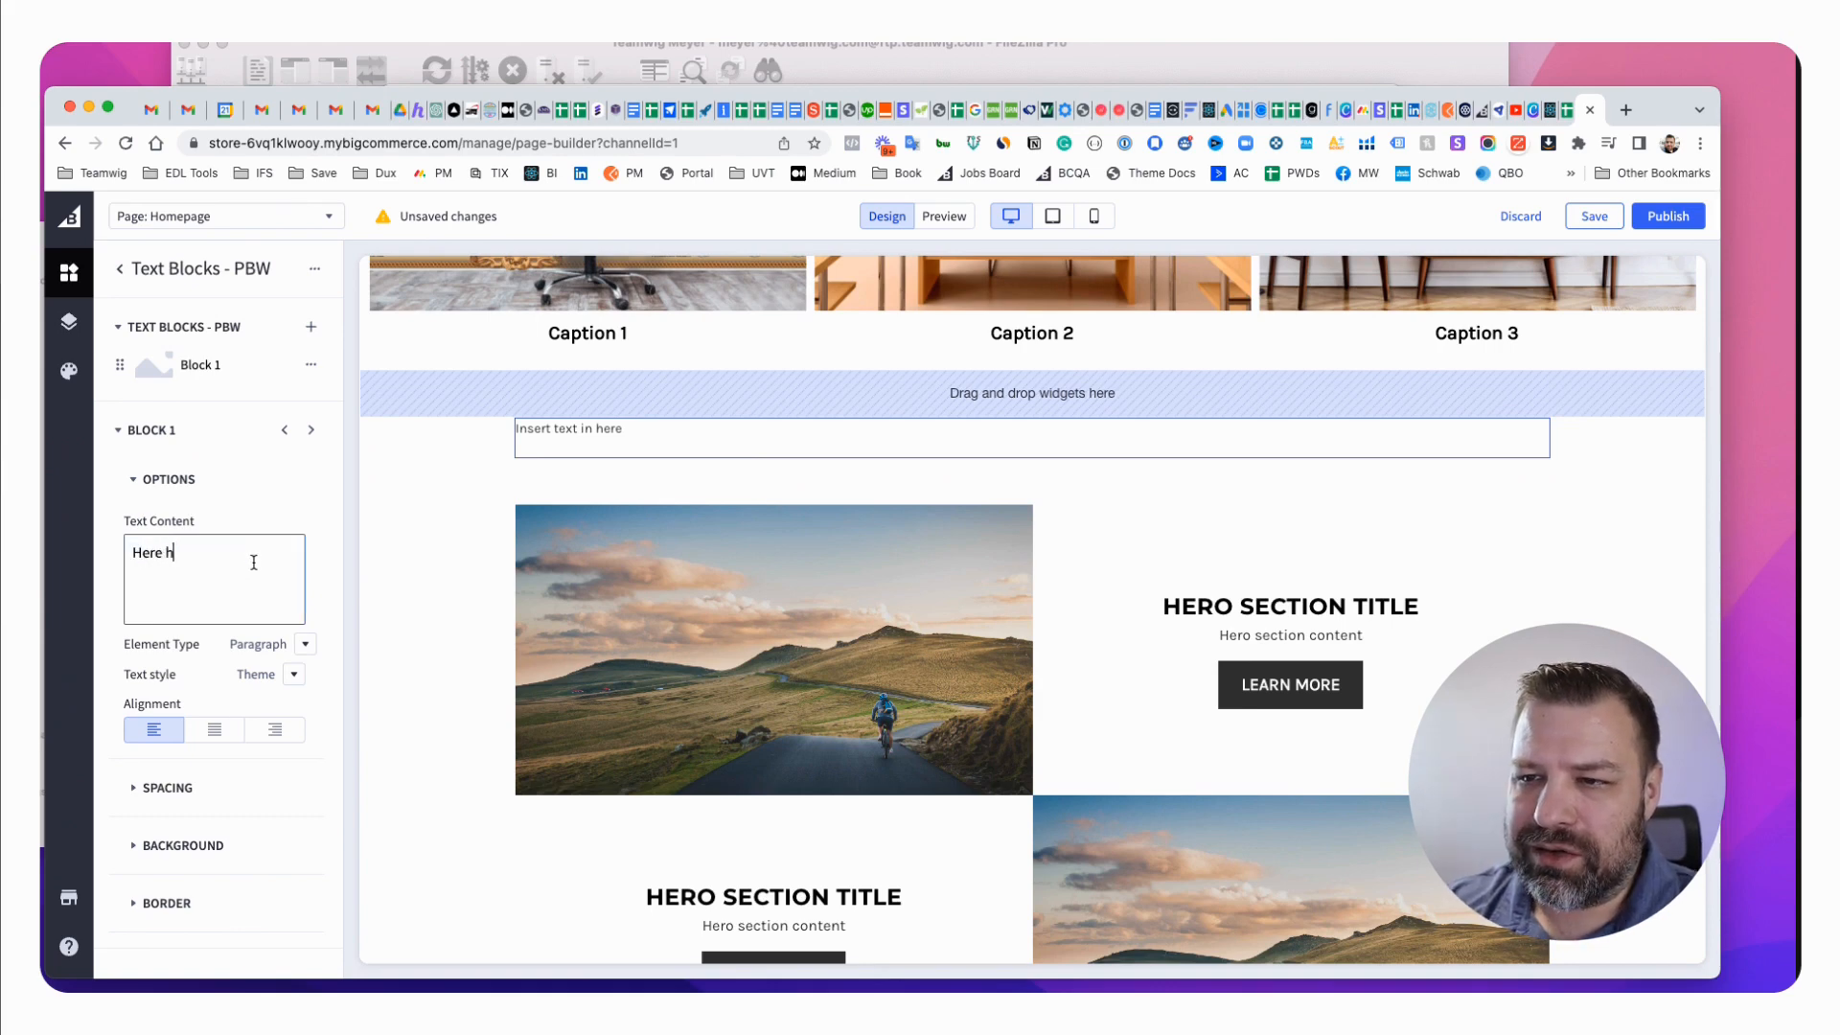
key(BackSpace)
text(is the text fo)
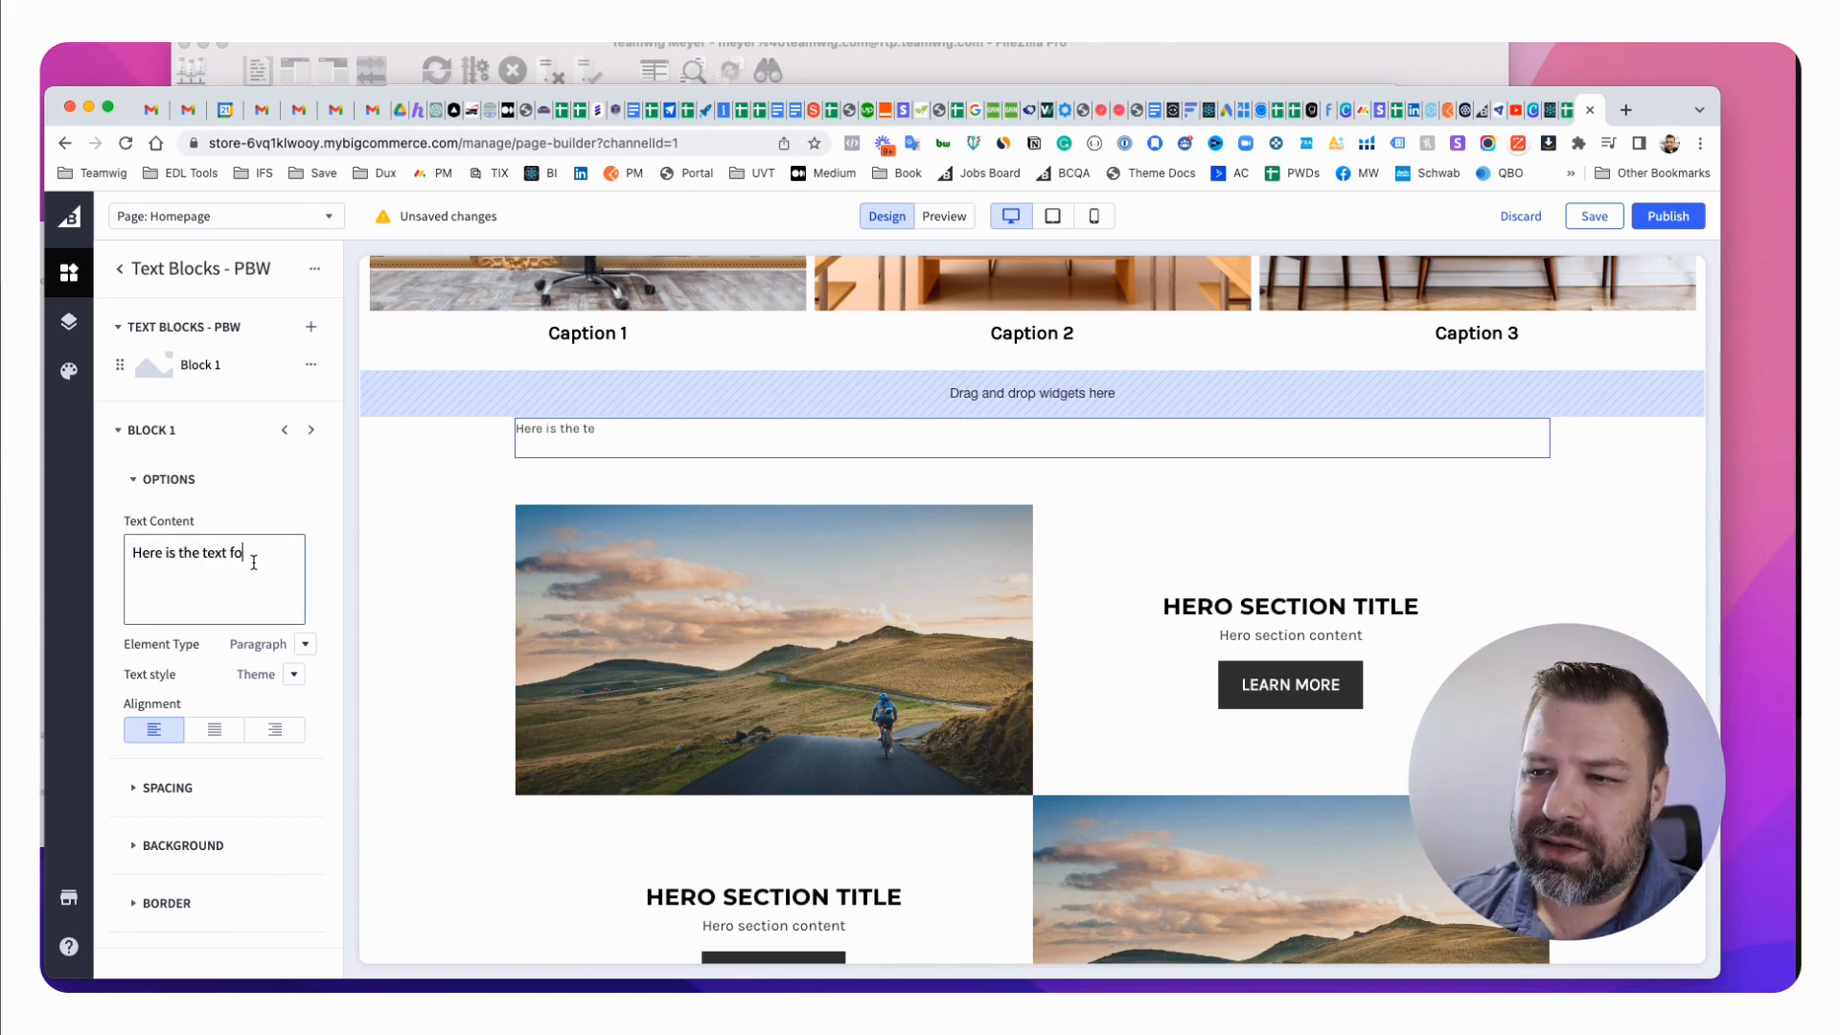
text(r this B)
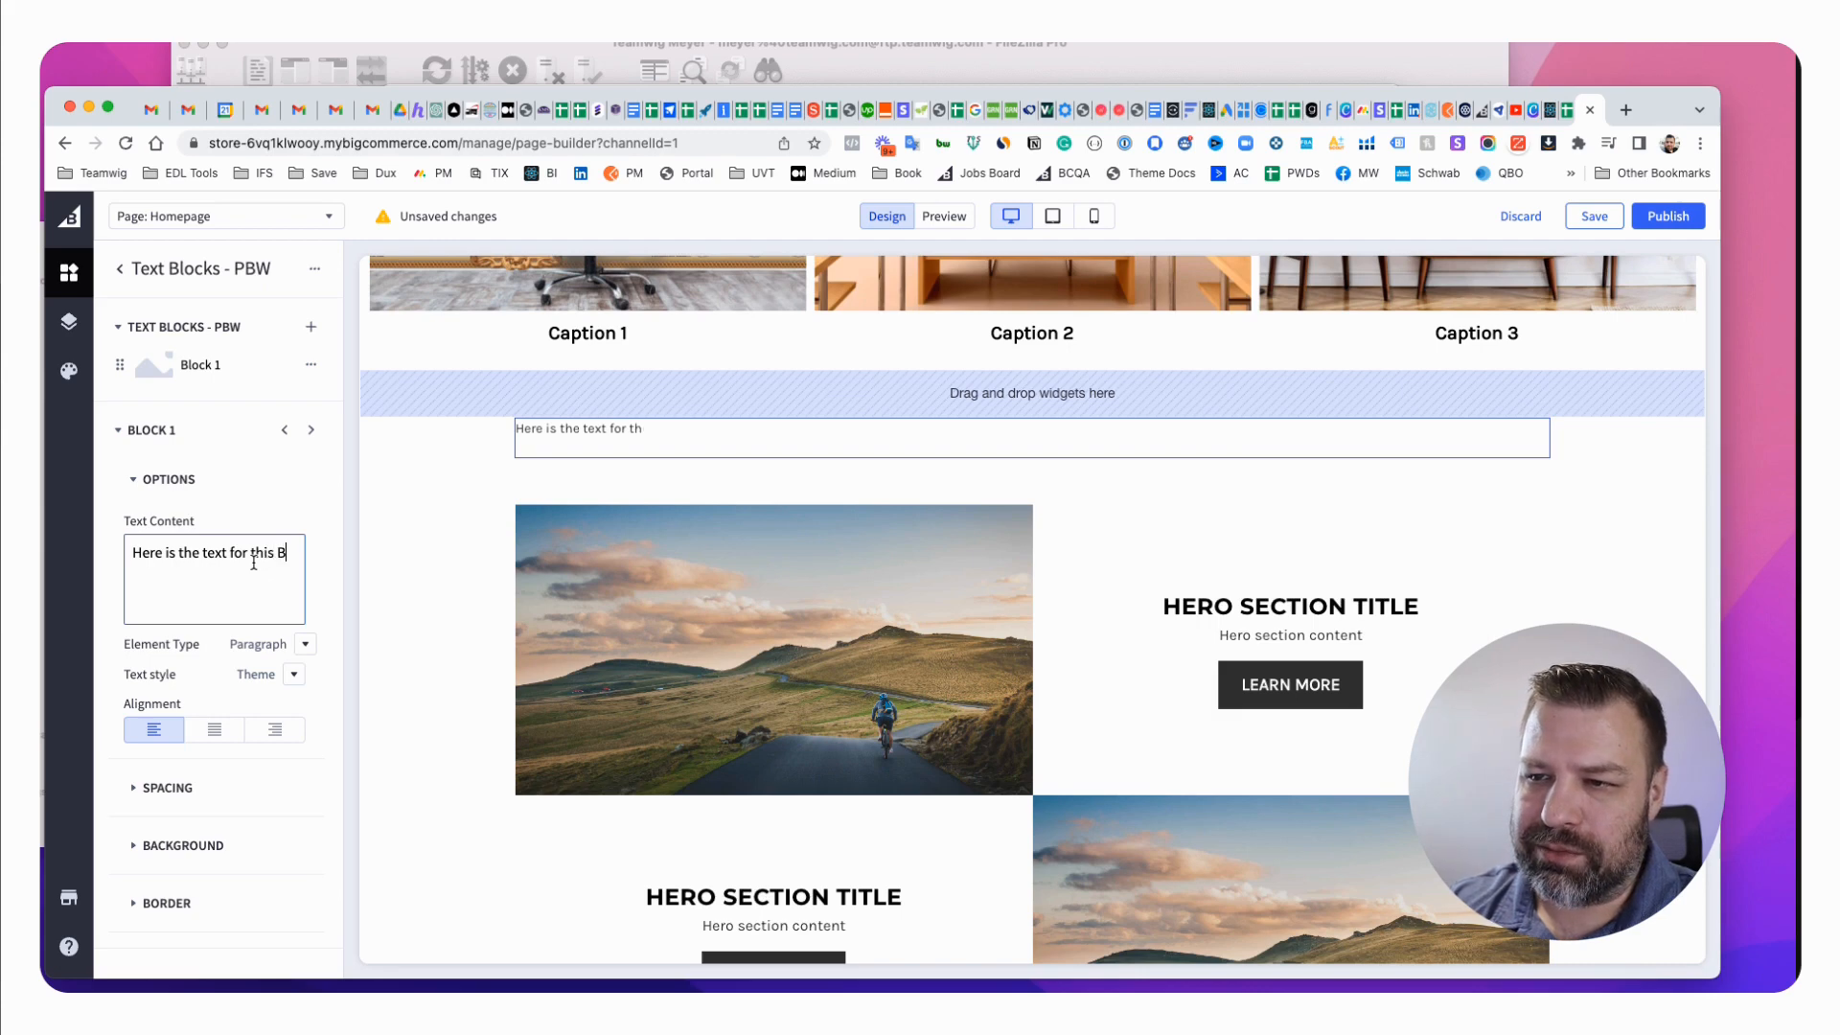
text(lock!@!@#)
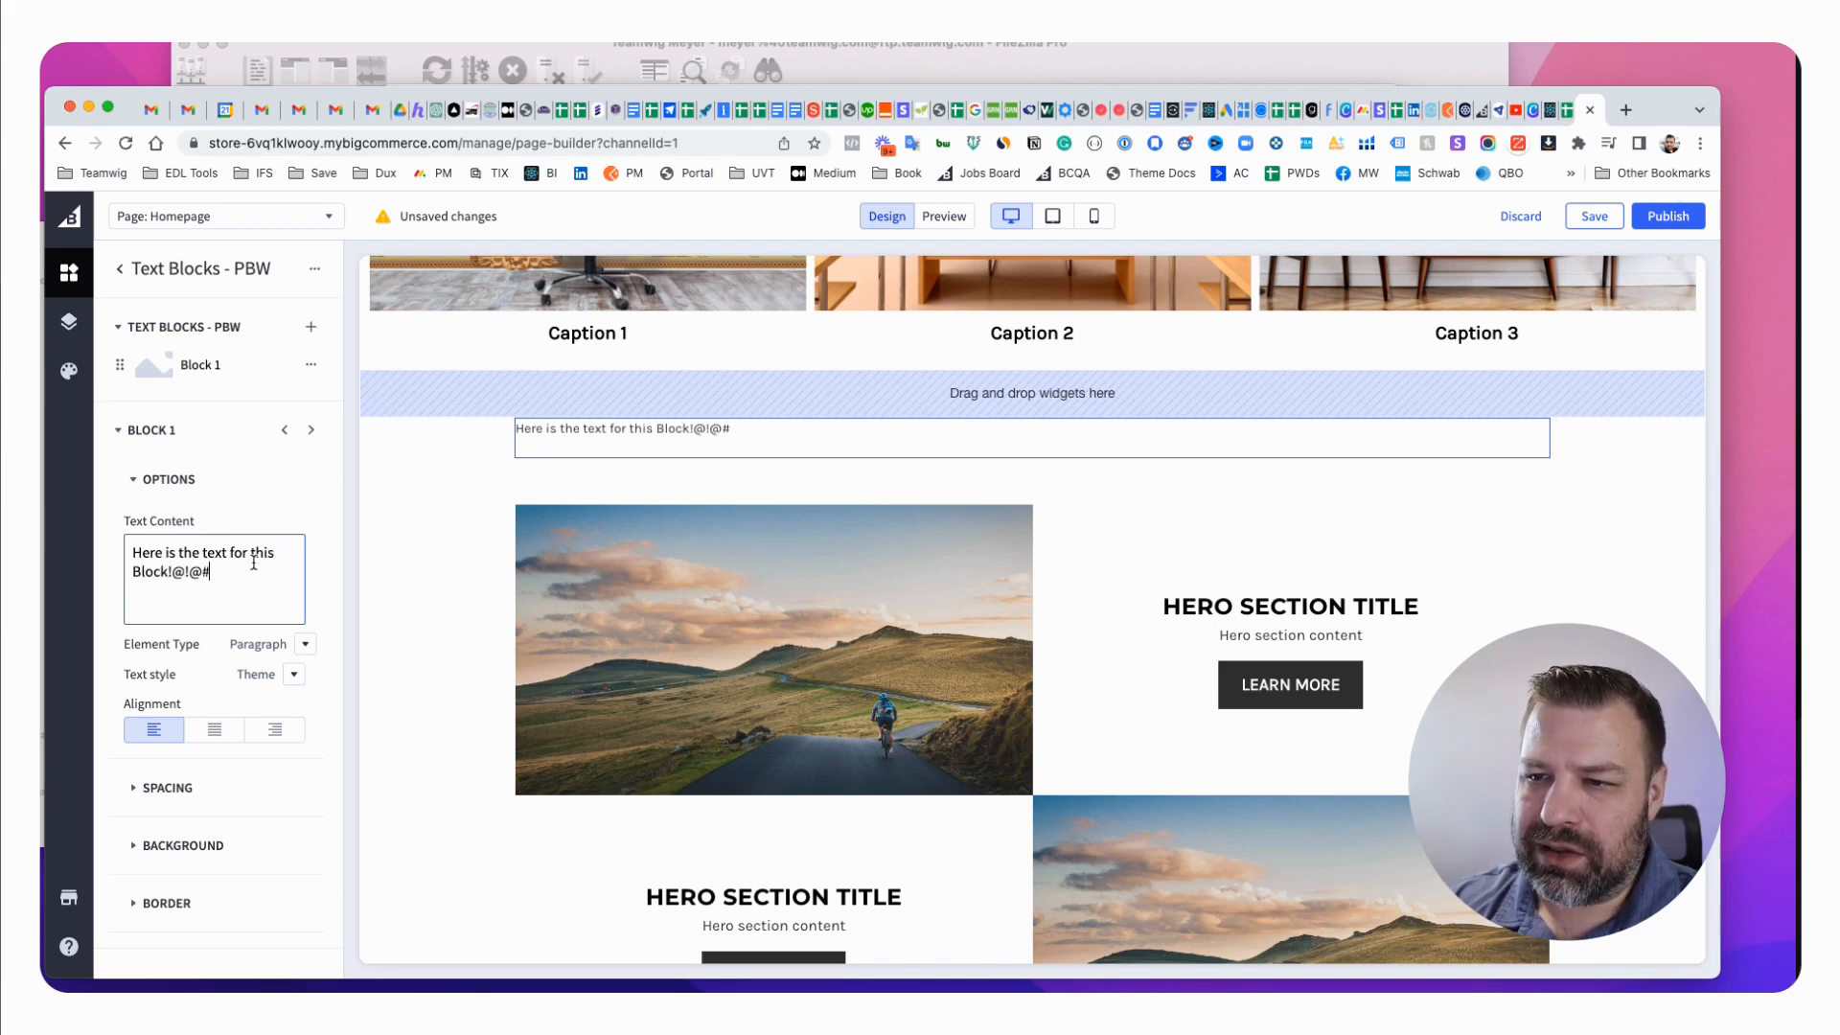
Copy Block 1's whole sentence and paste it twice after the existing text.
key(super+a)
key(Right)
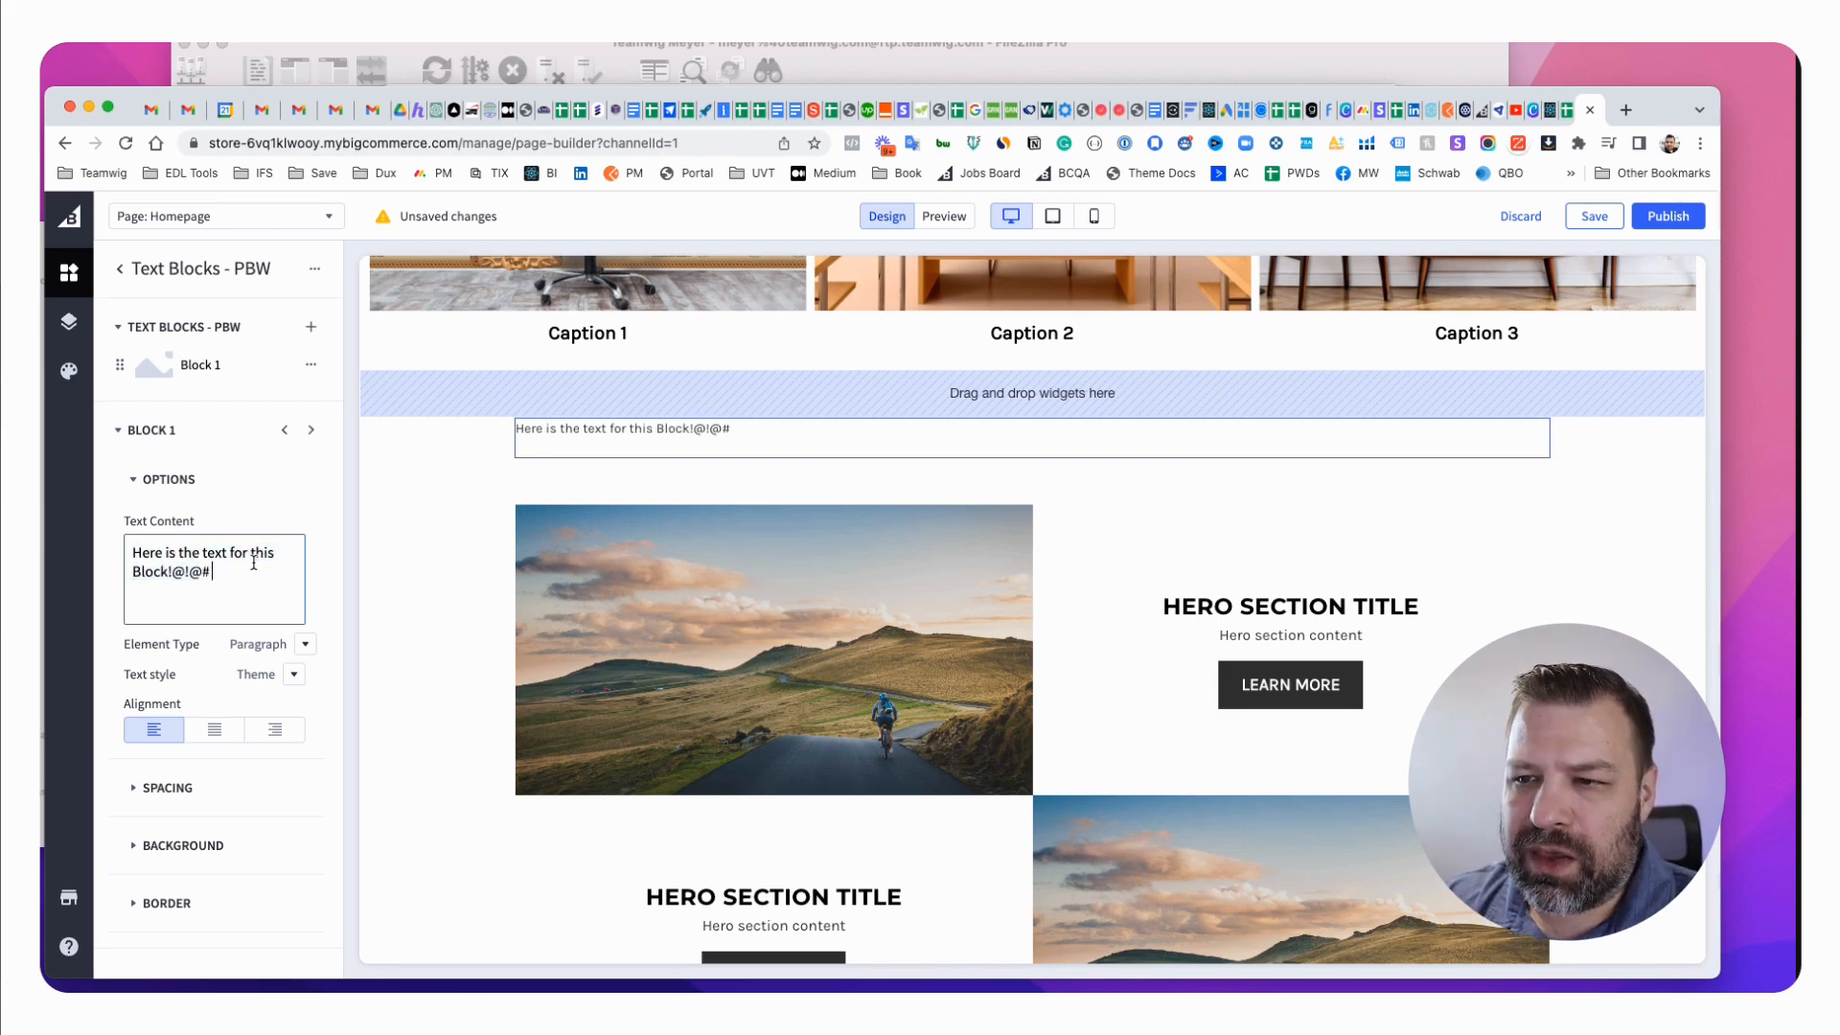
key(super+v)
key(super+v)
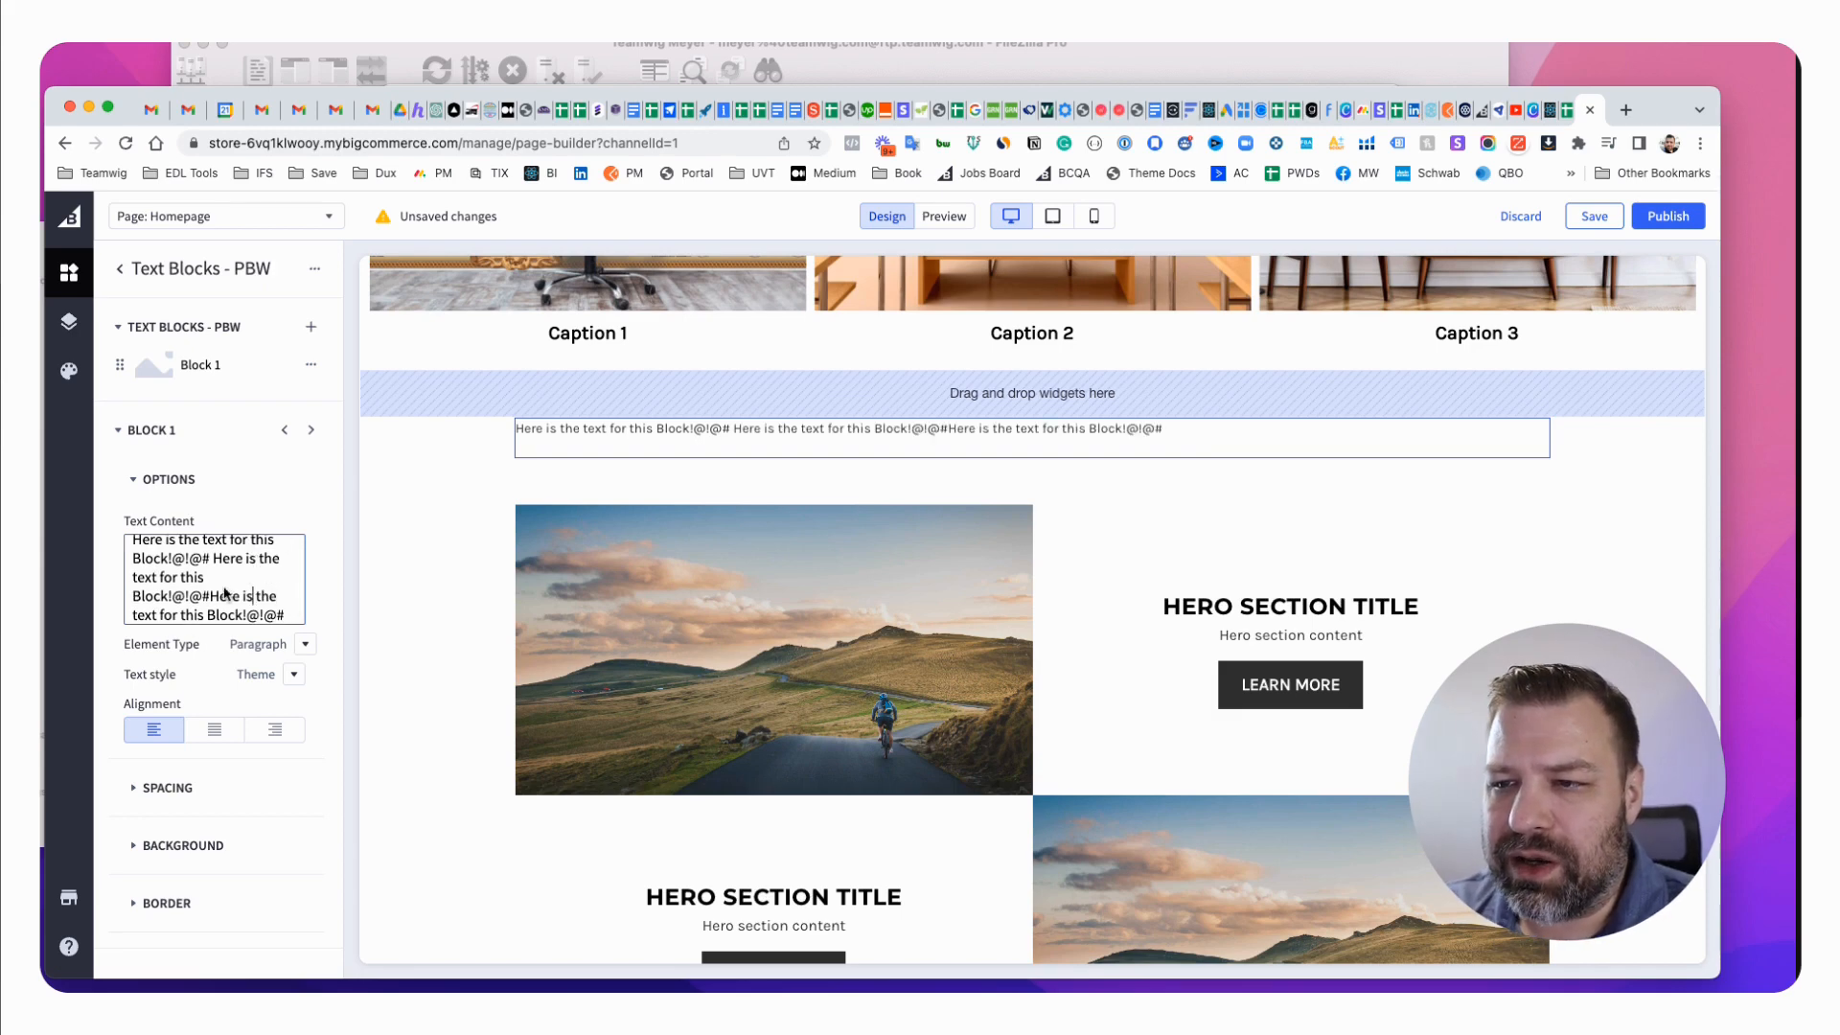
Wrap the first word "Here" of Block 1's text content in an <a href=""> link tag.
scroll(247, 592, up, 1)
scroll(214, 570, up, 2)
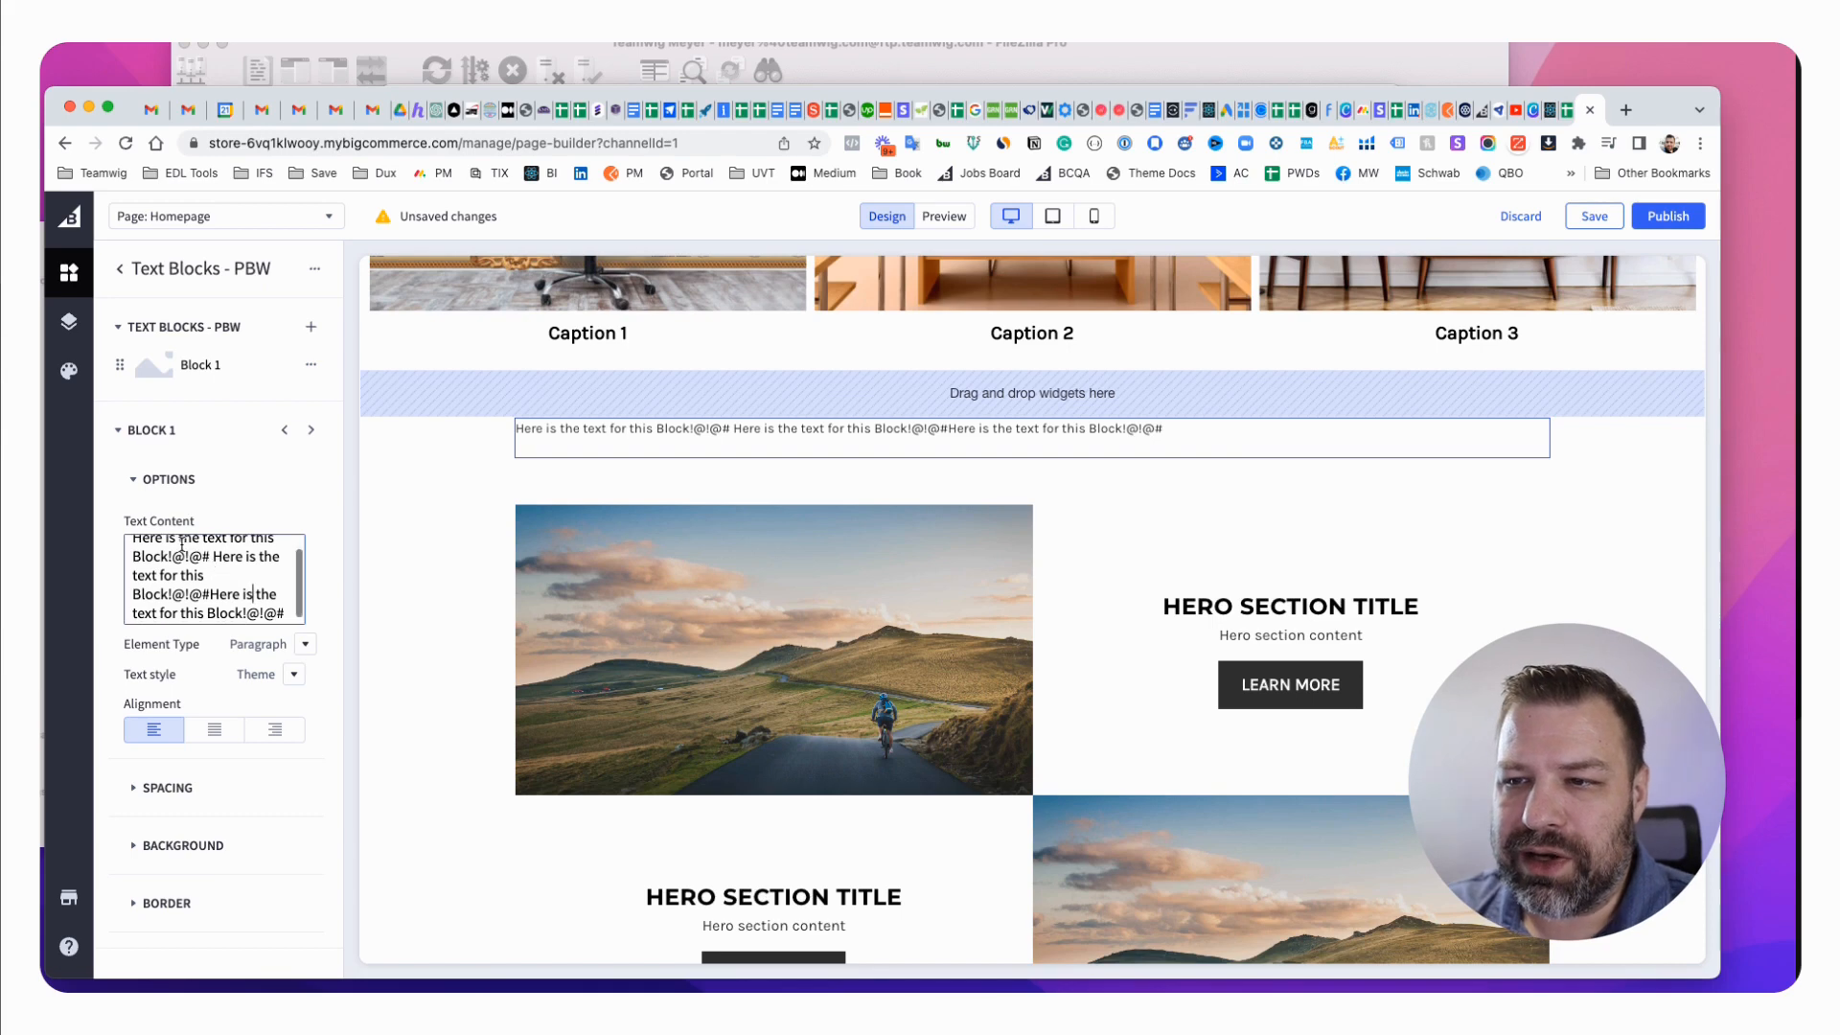
text(<a href)
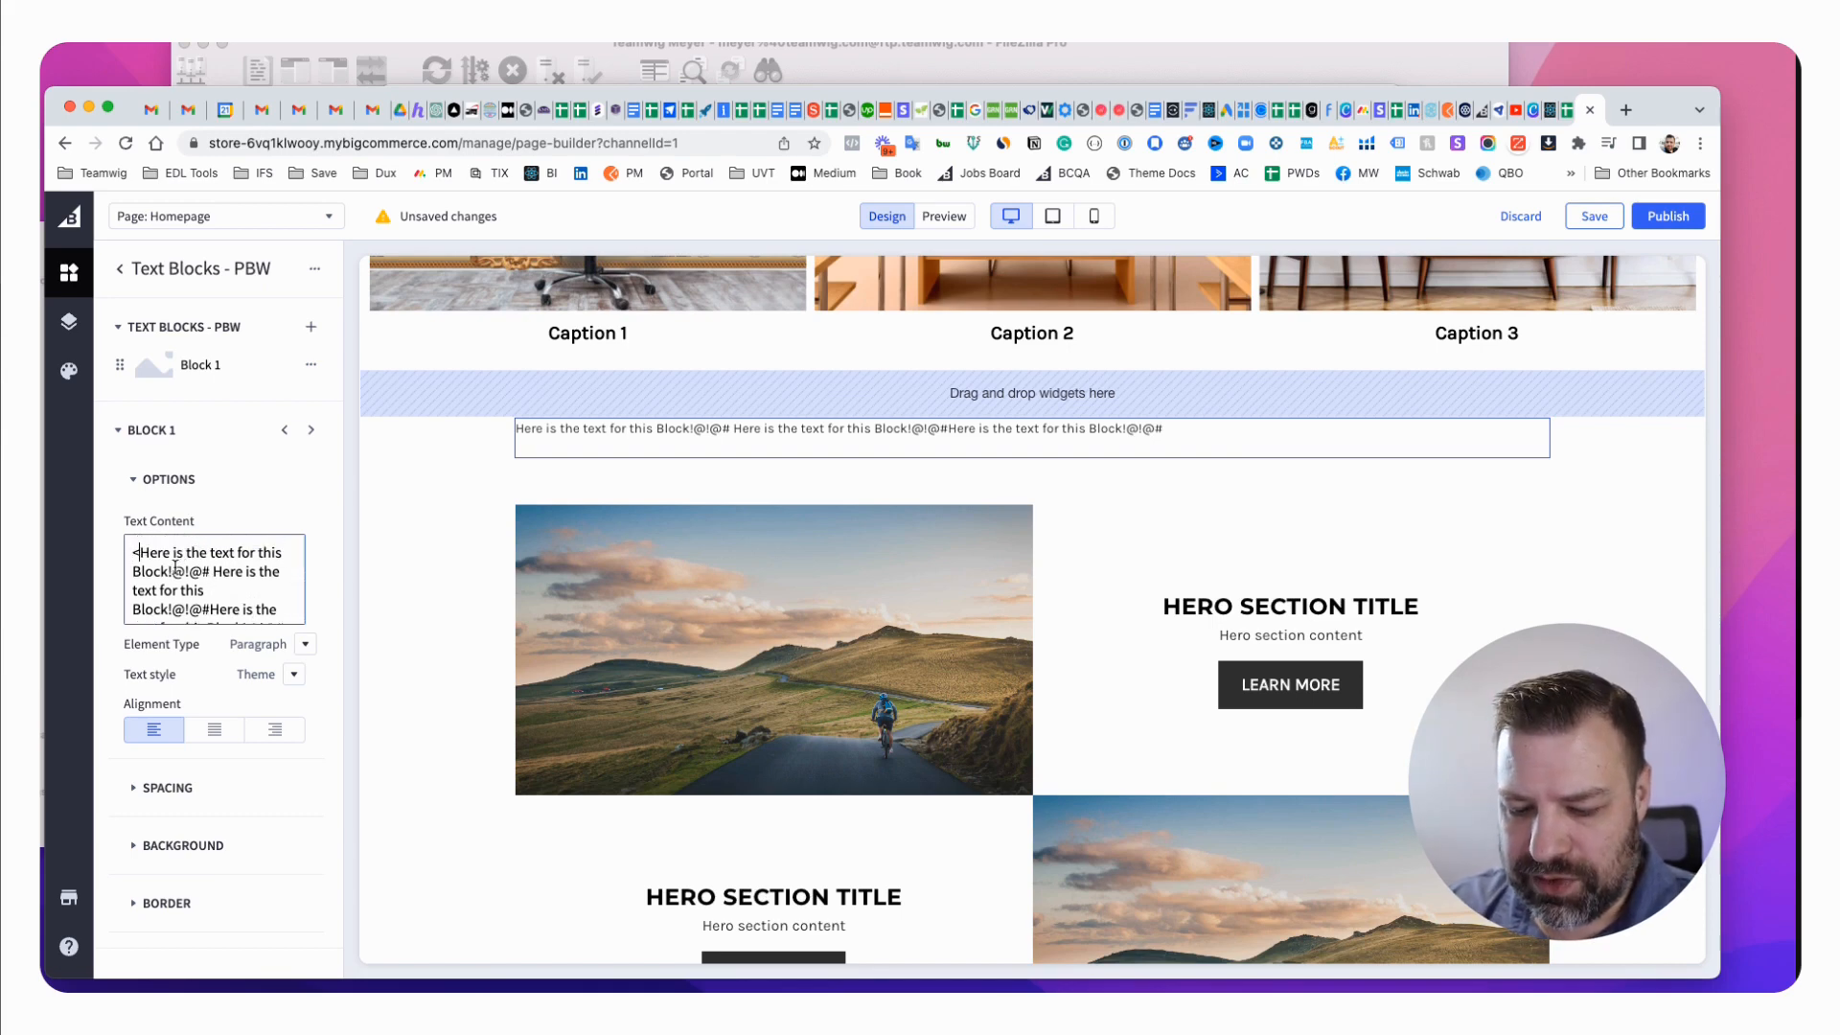
text(="">Here)
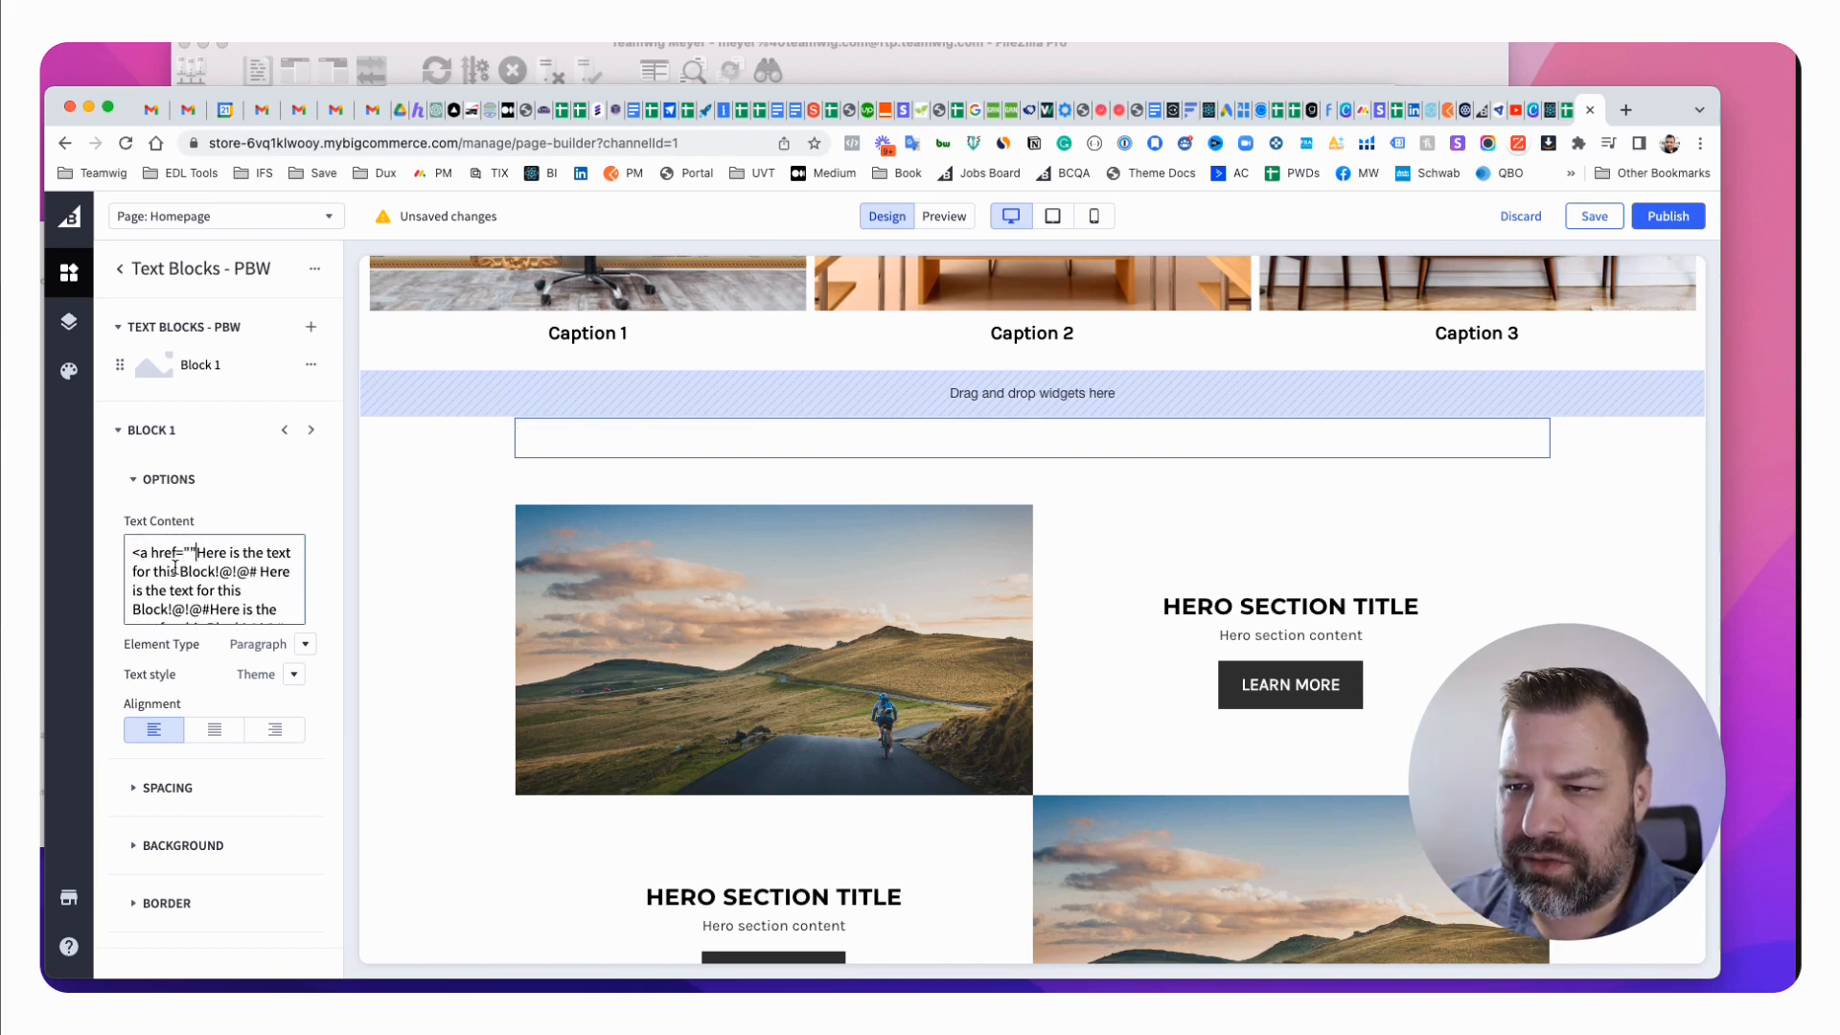
text(</a>)
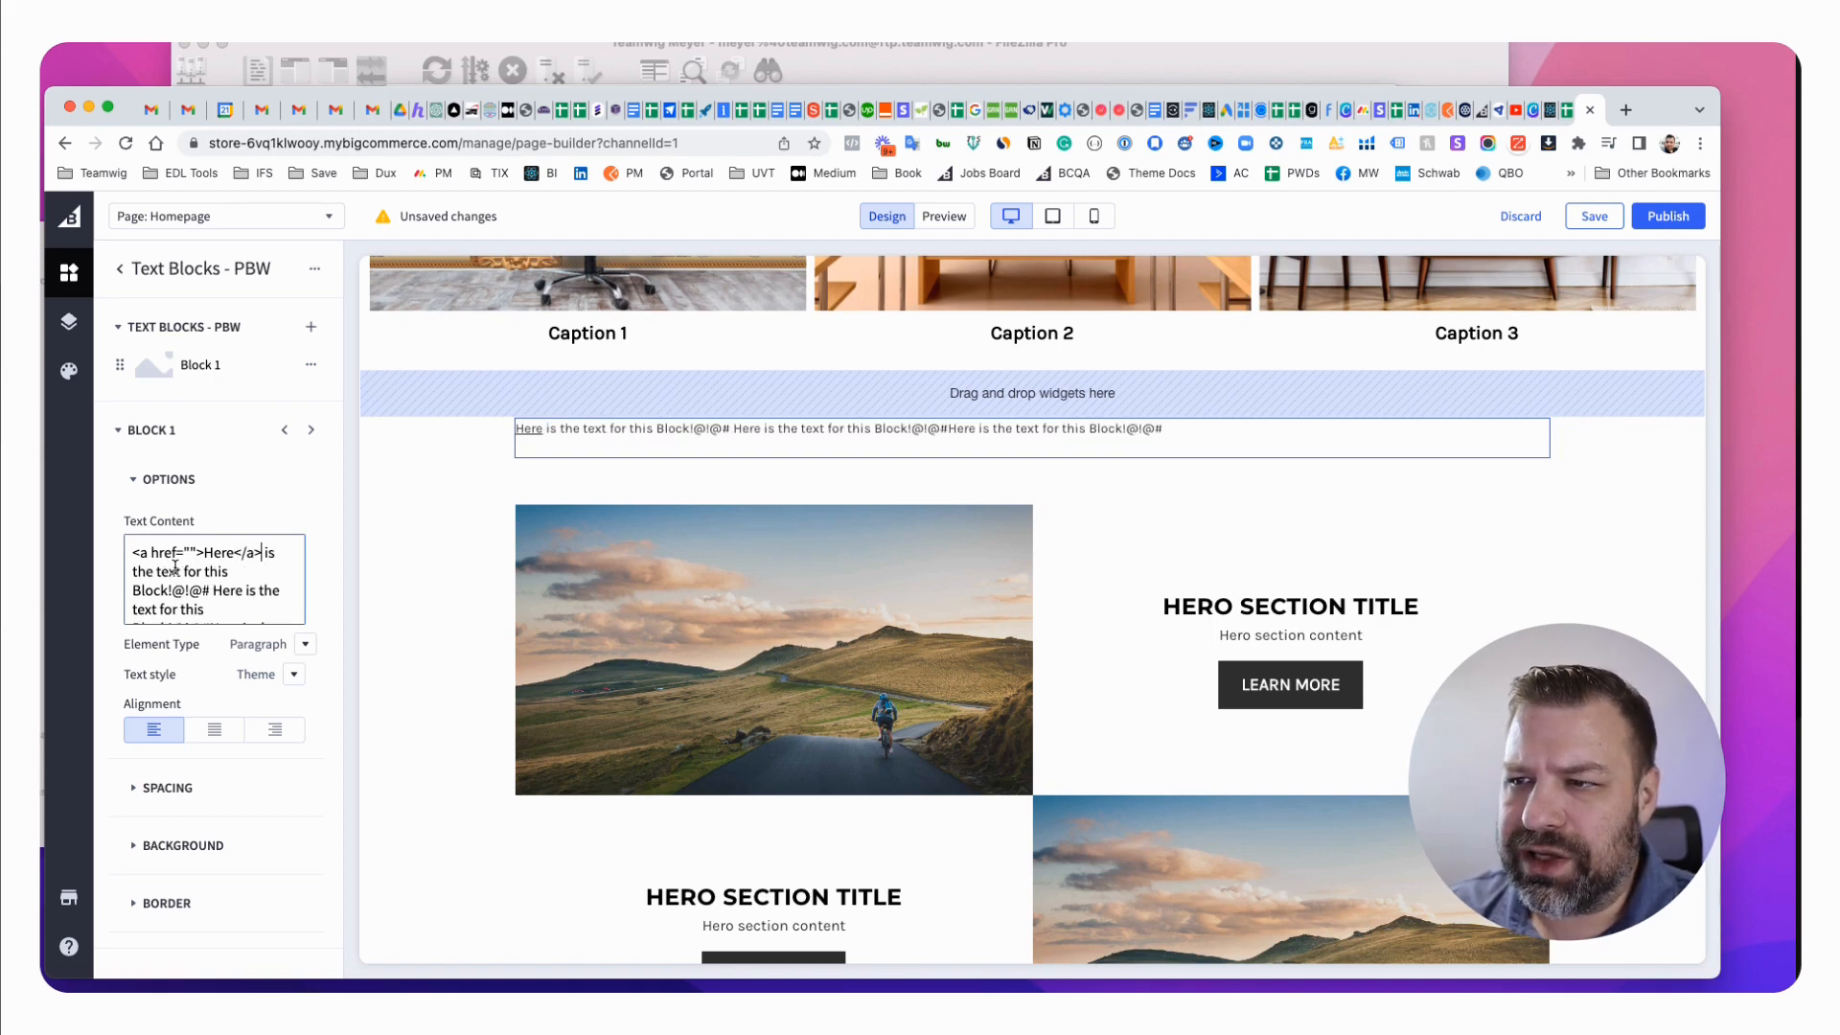
Replace the link markup at the start of Block 1's text content with the plain word "Here".
scroll(623, 532, up, 1)
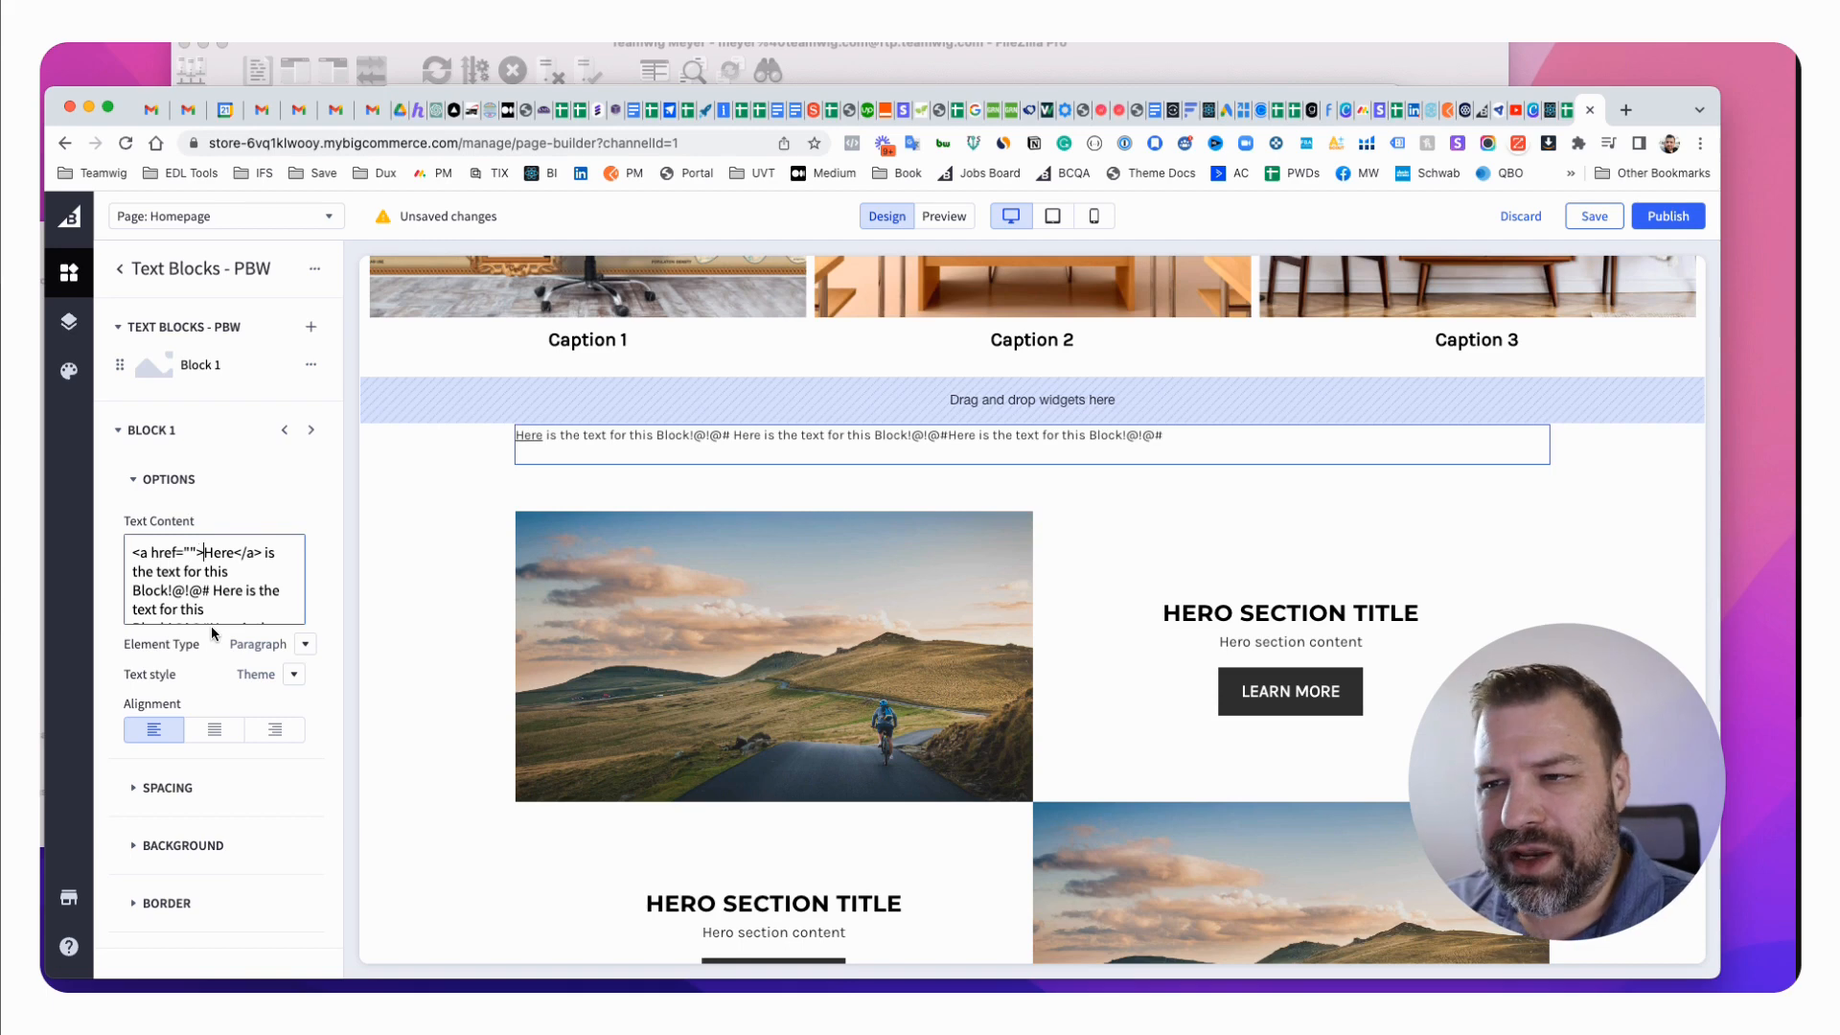
key(Right)
key(Right)
key(Right)
key(Right)
key(Right)
key(Right)
key(Right)
key(Right)
key(Right)
key(shift+super+Left)
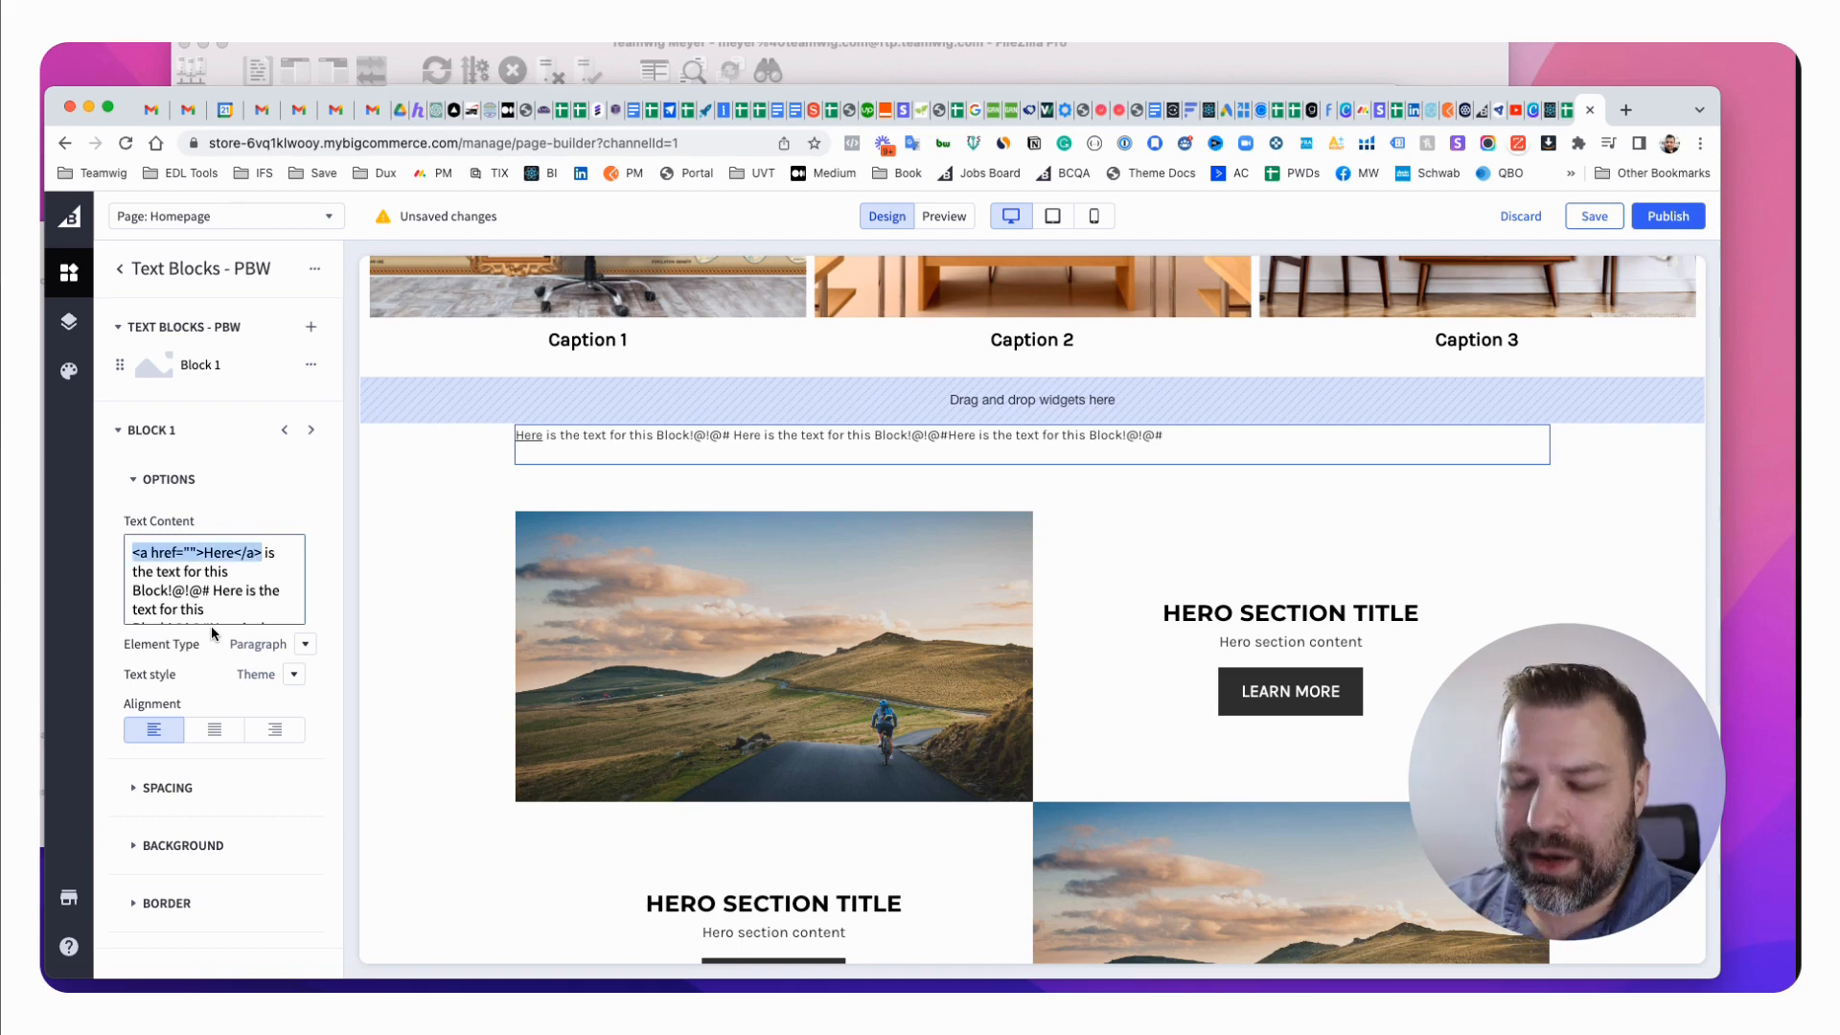
text(Here is the)
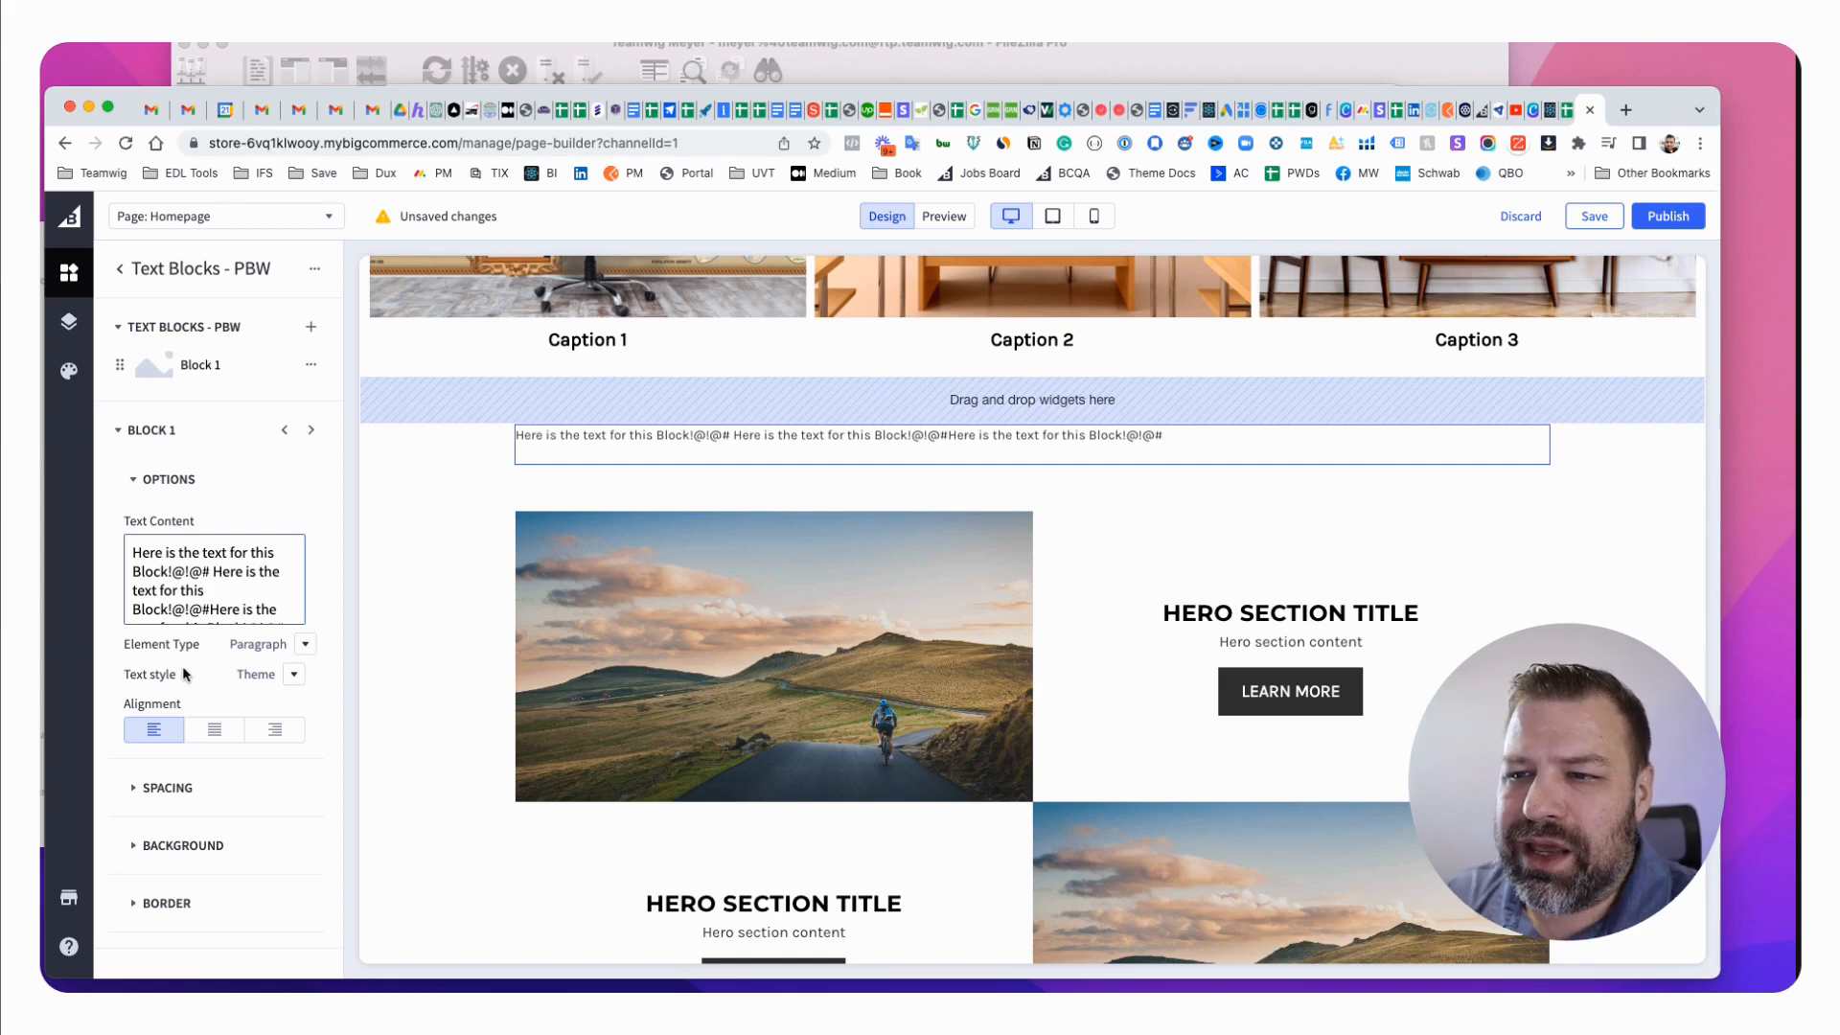
Set Block 1's element type to Heading 2.
click(307, 647)
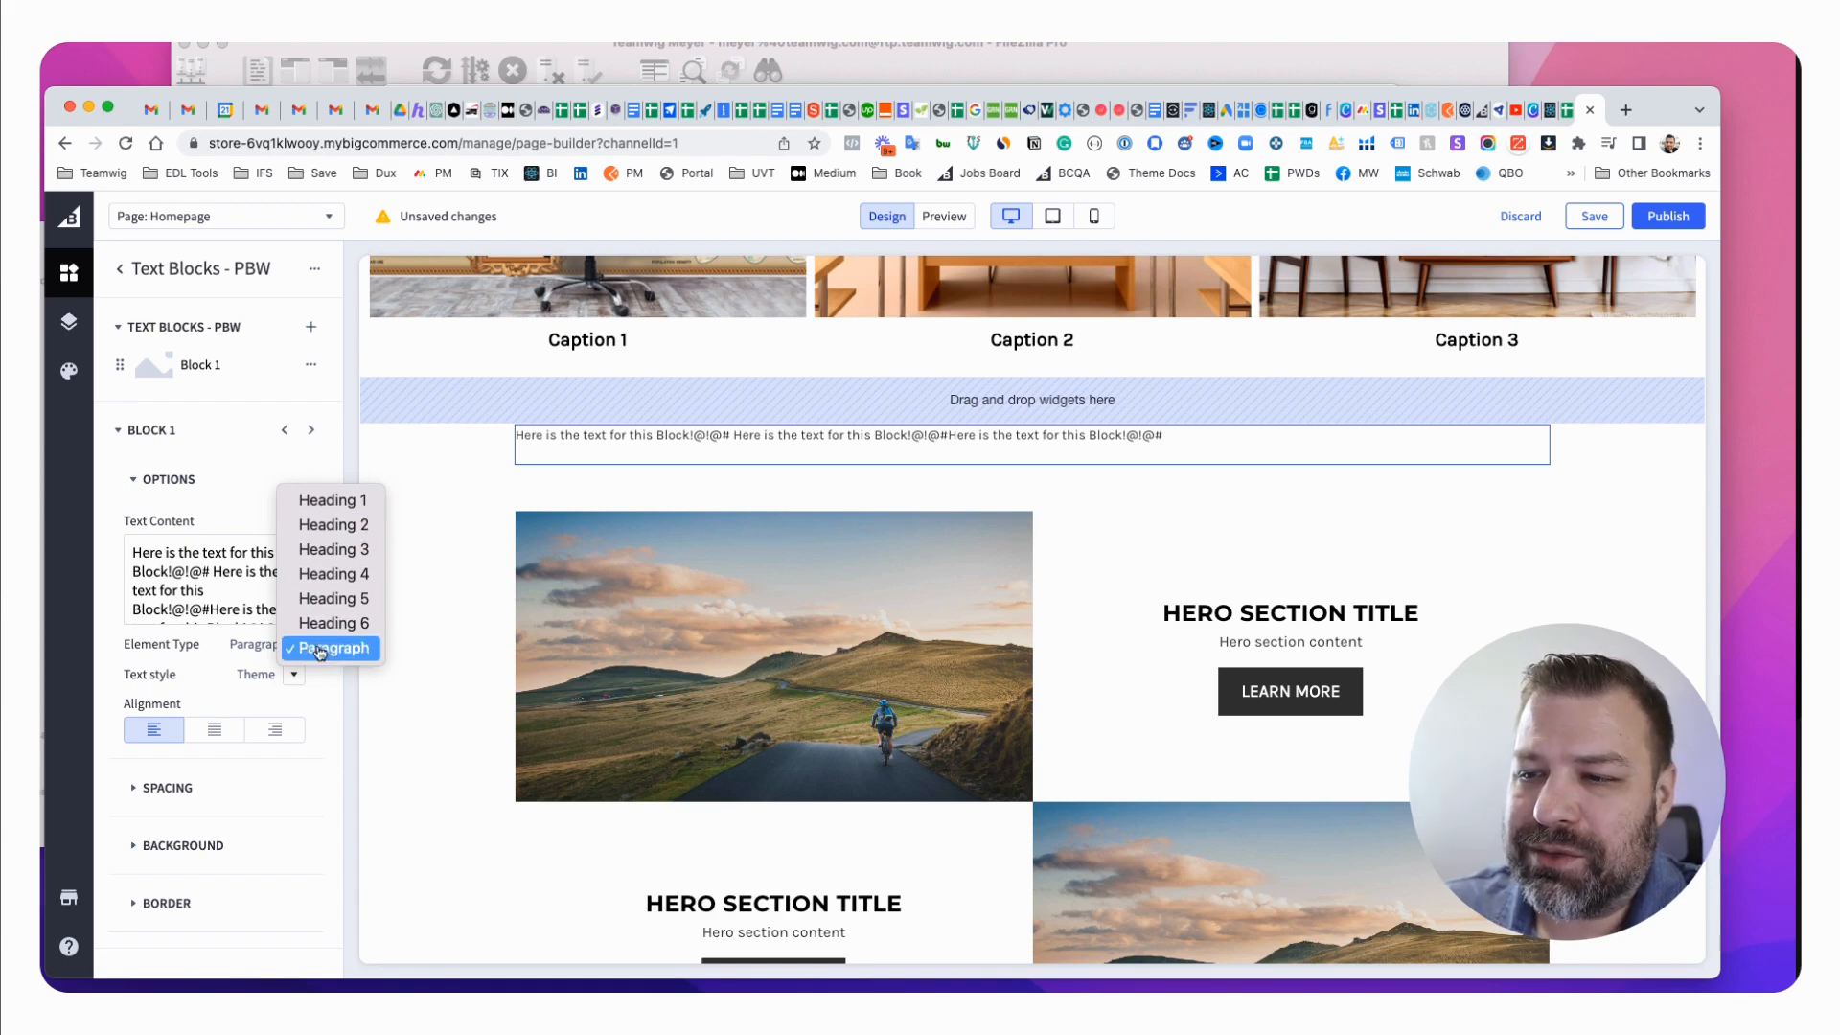
click(286, 648)
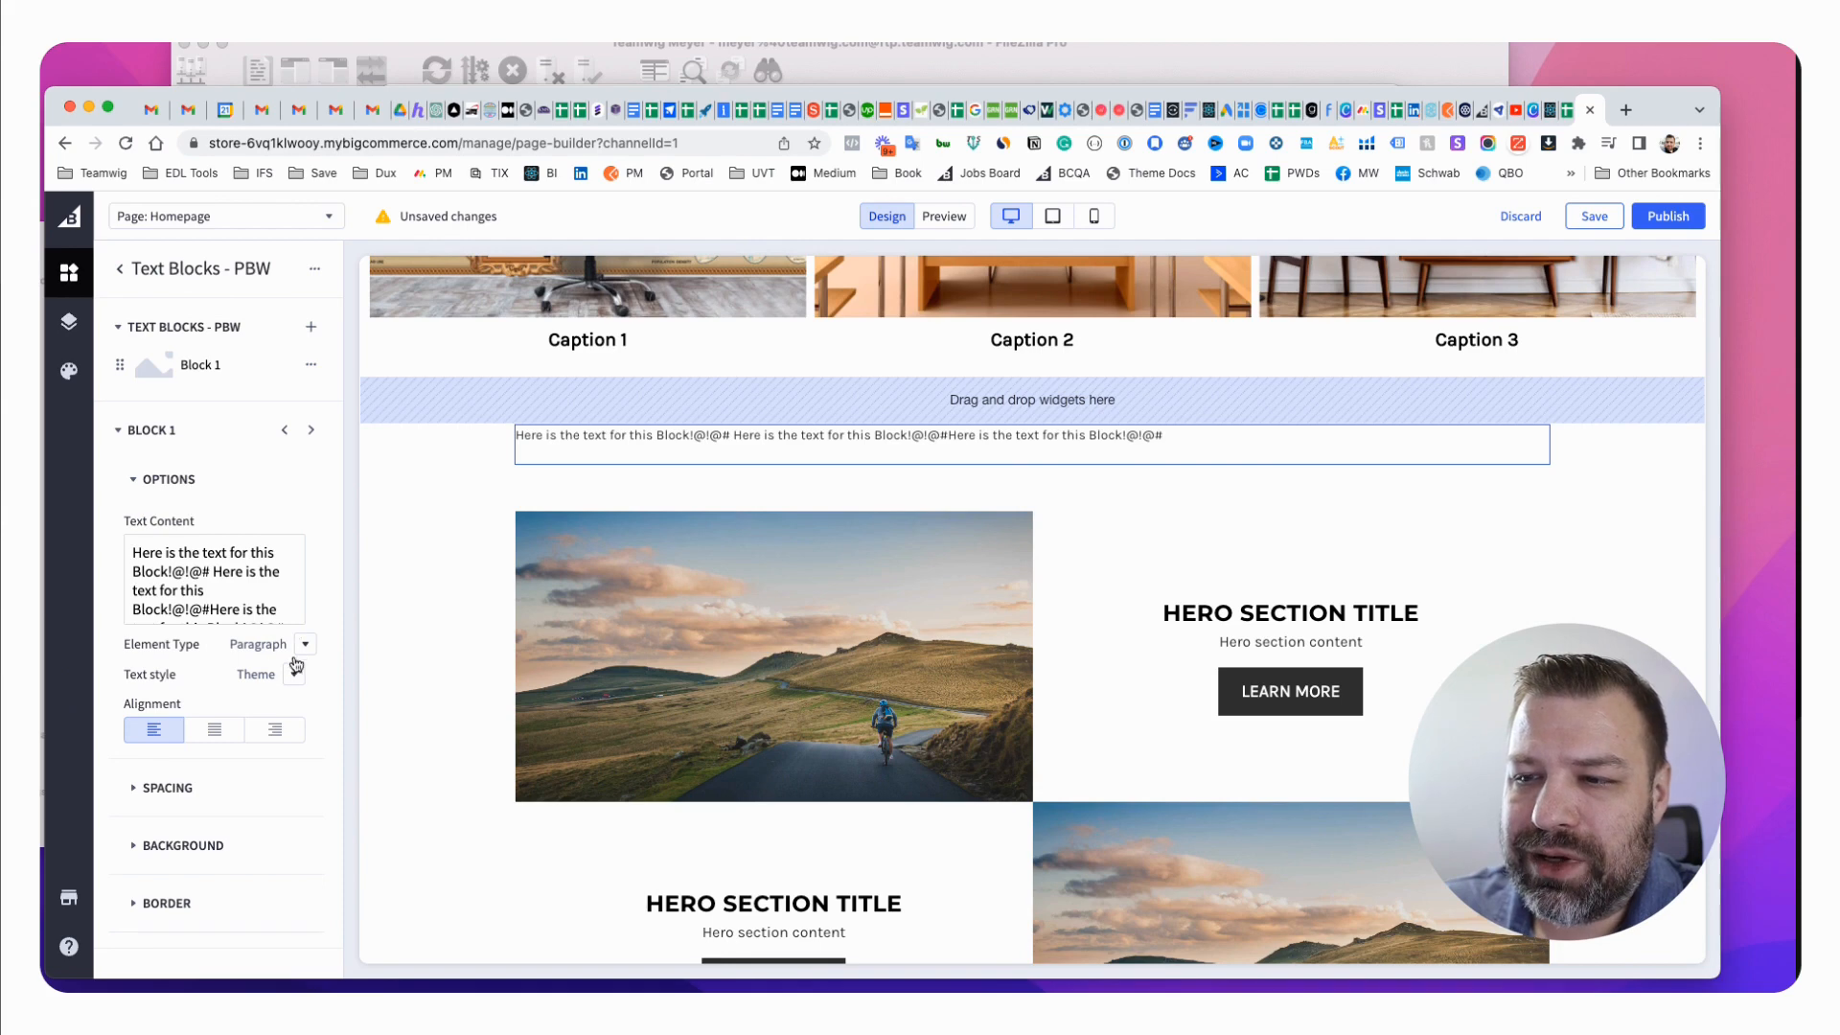
click(305, 645)
click(321, 524)
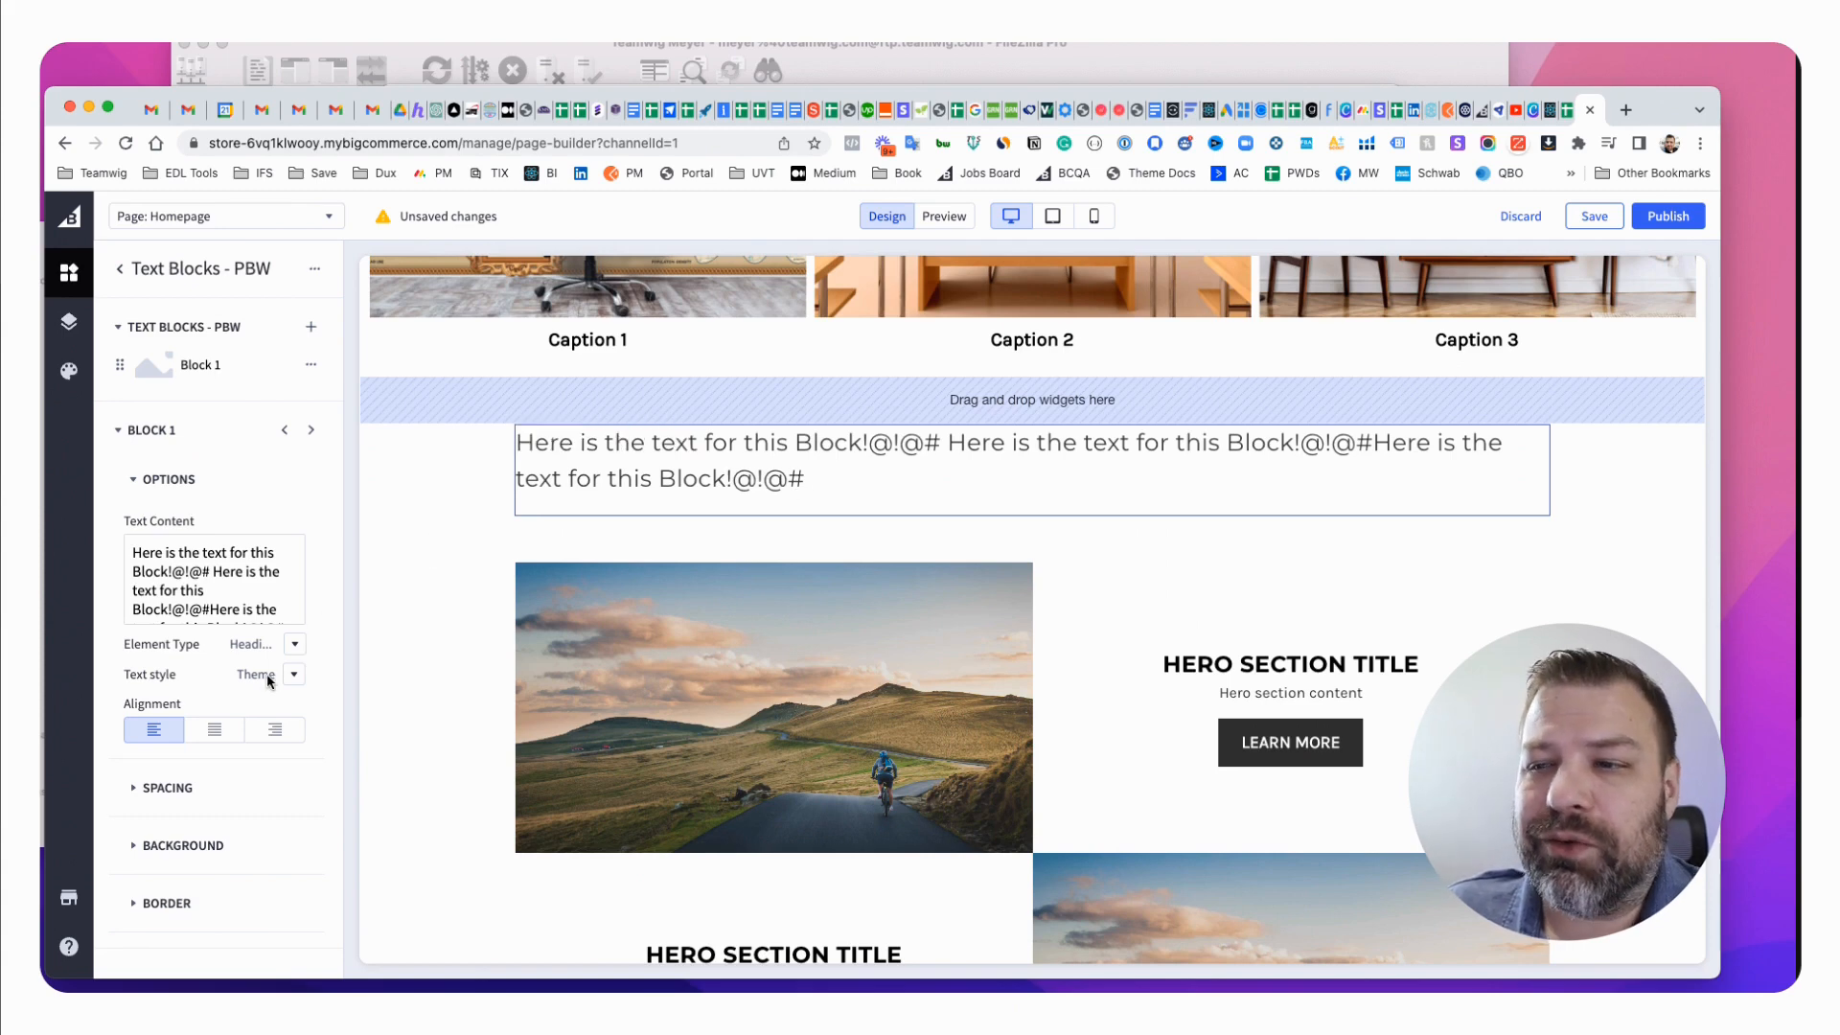
Set Block 1's text style to Custom and look through the available font families.
scroll(296, 645, down, 1)
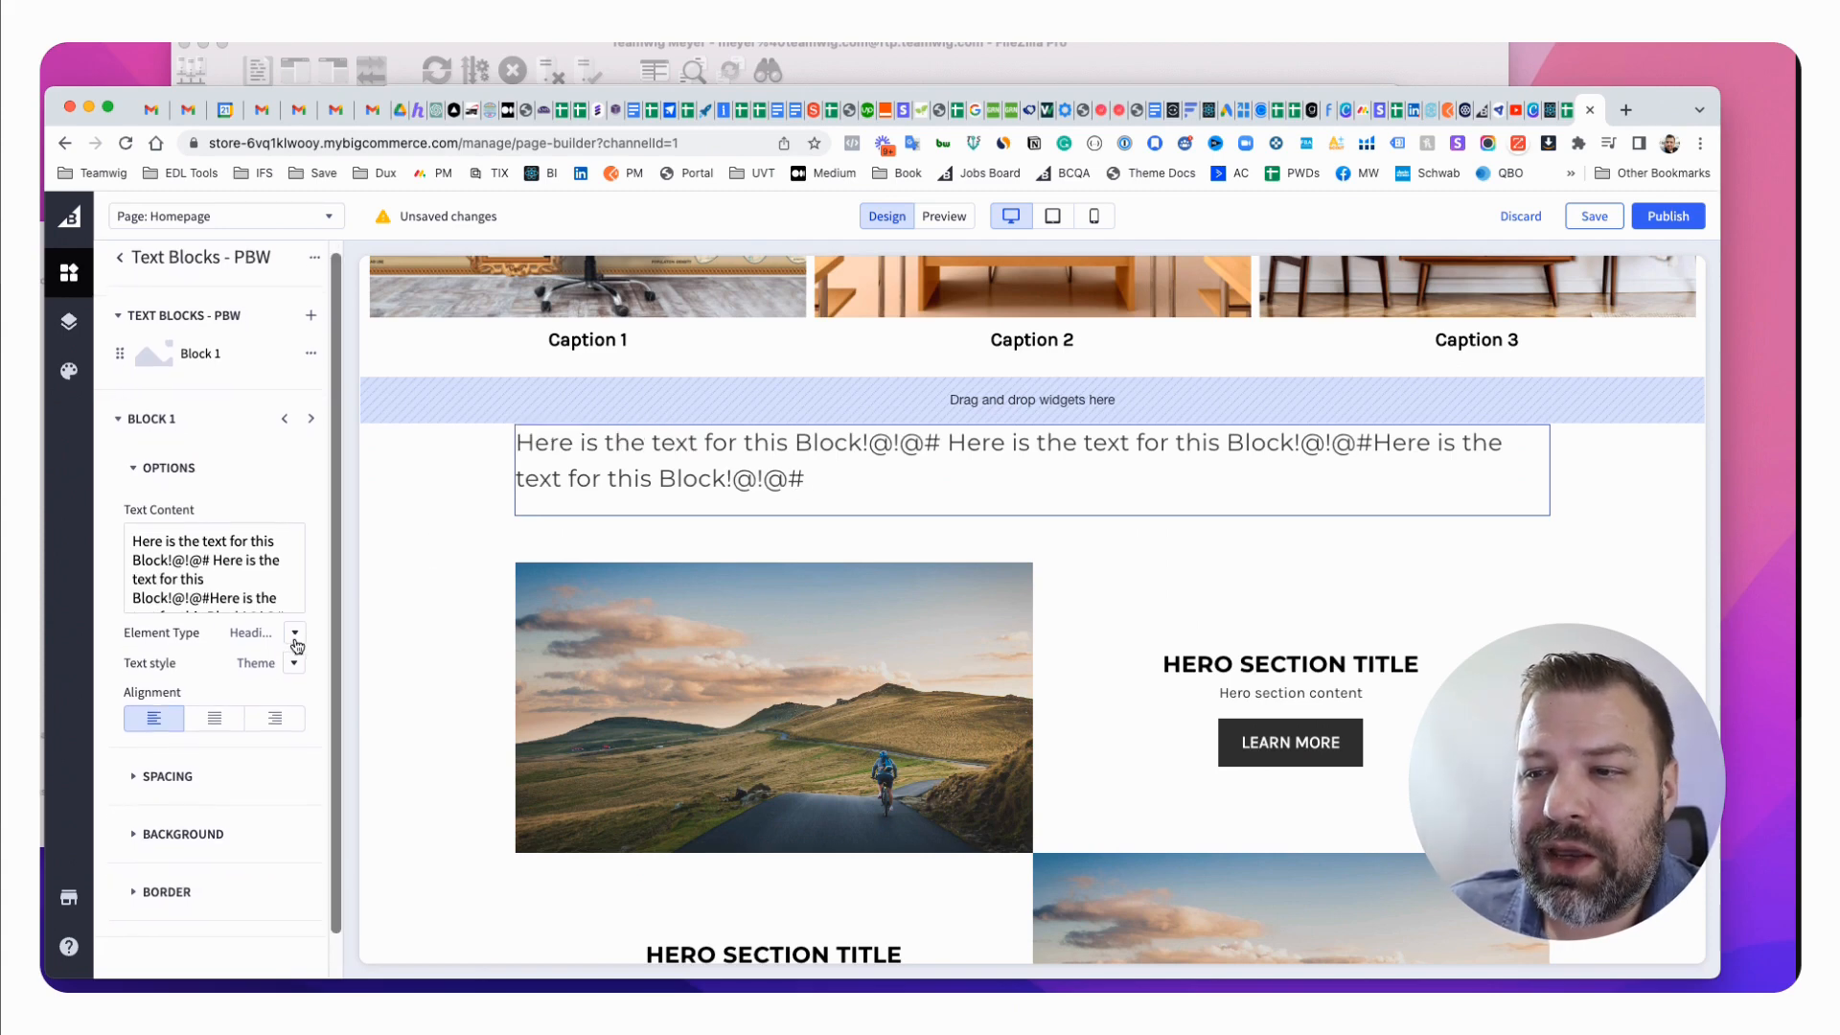
click(294, 663)
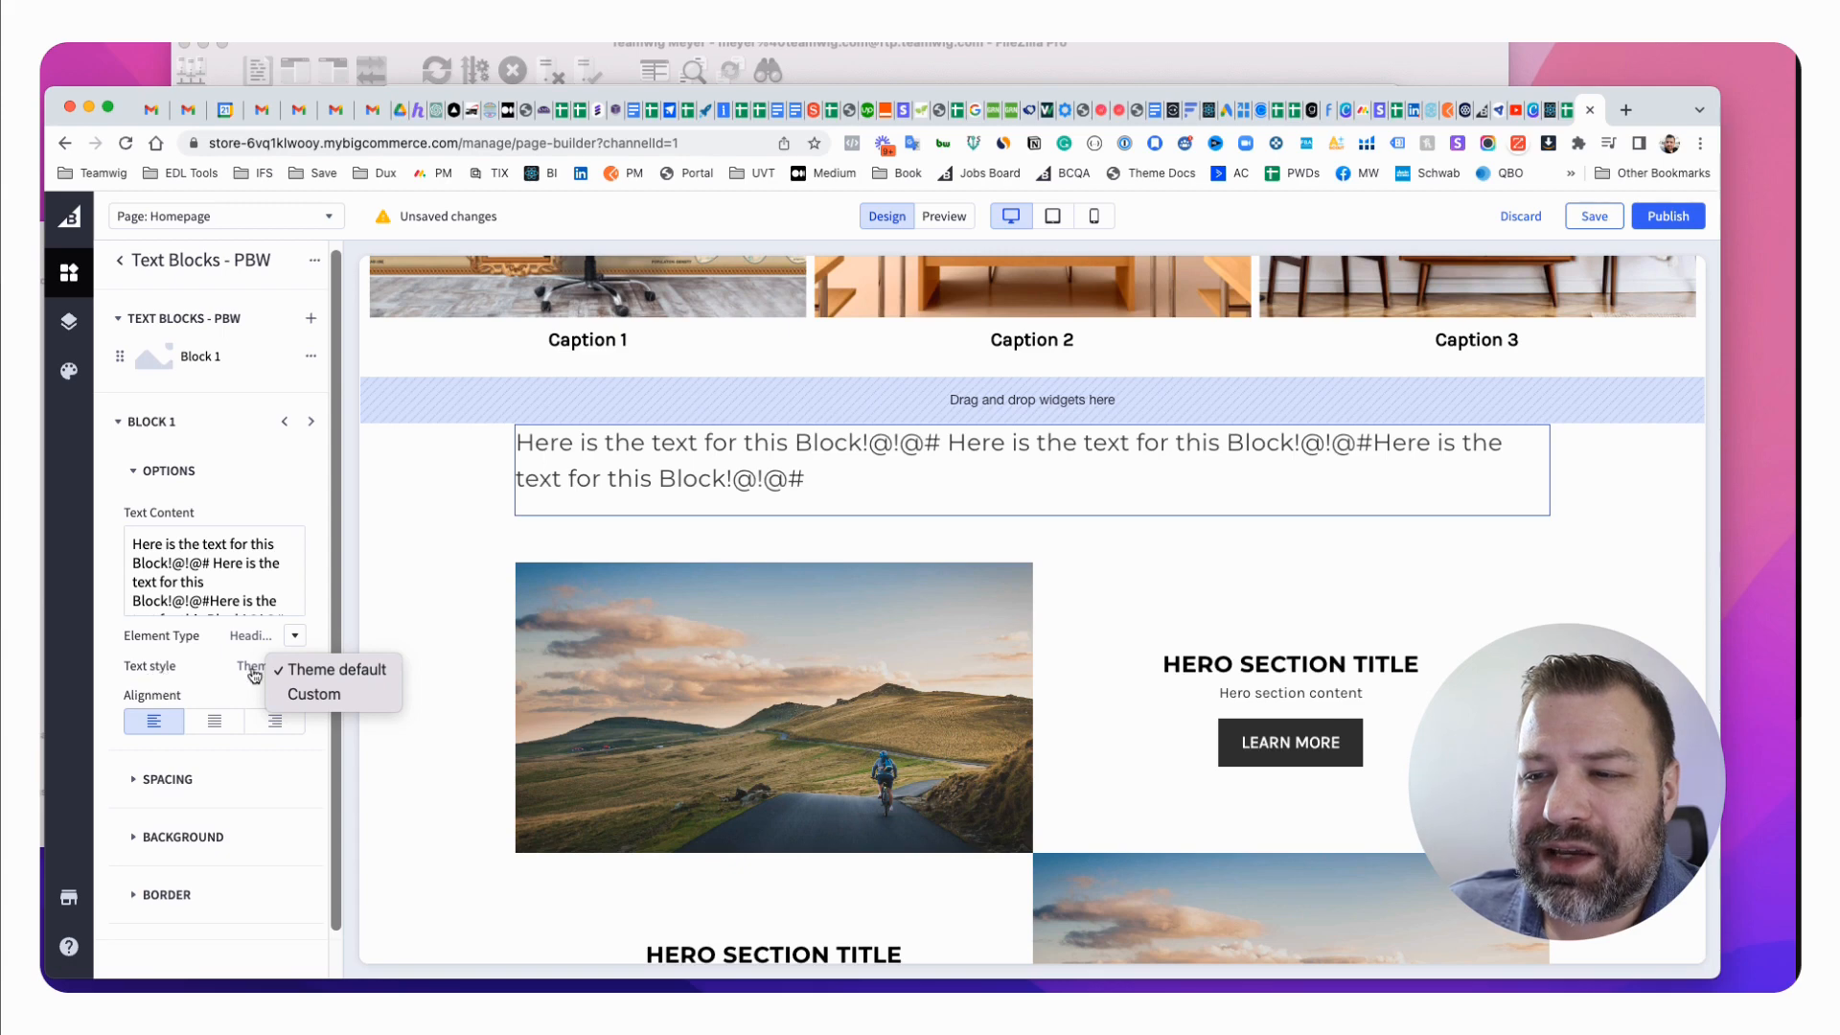
click(310, 694)
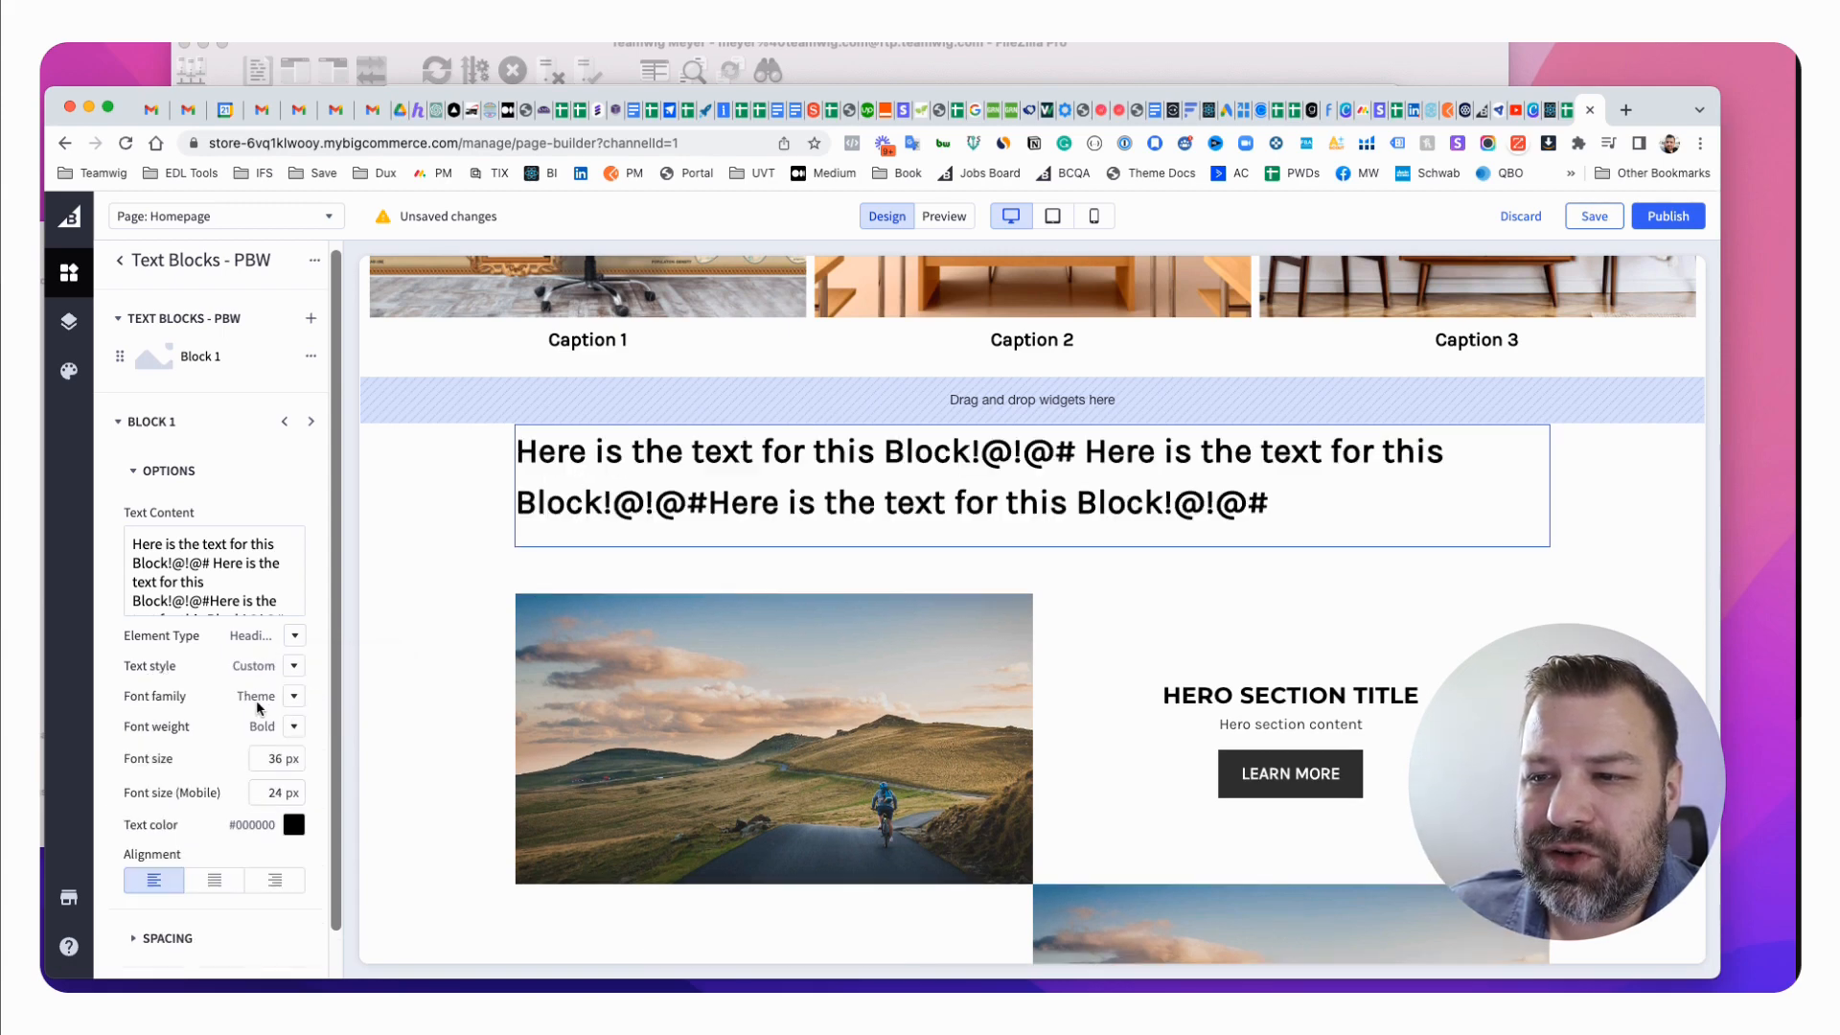
click(286, 697)
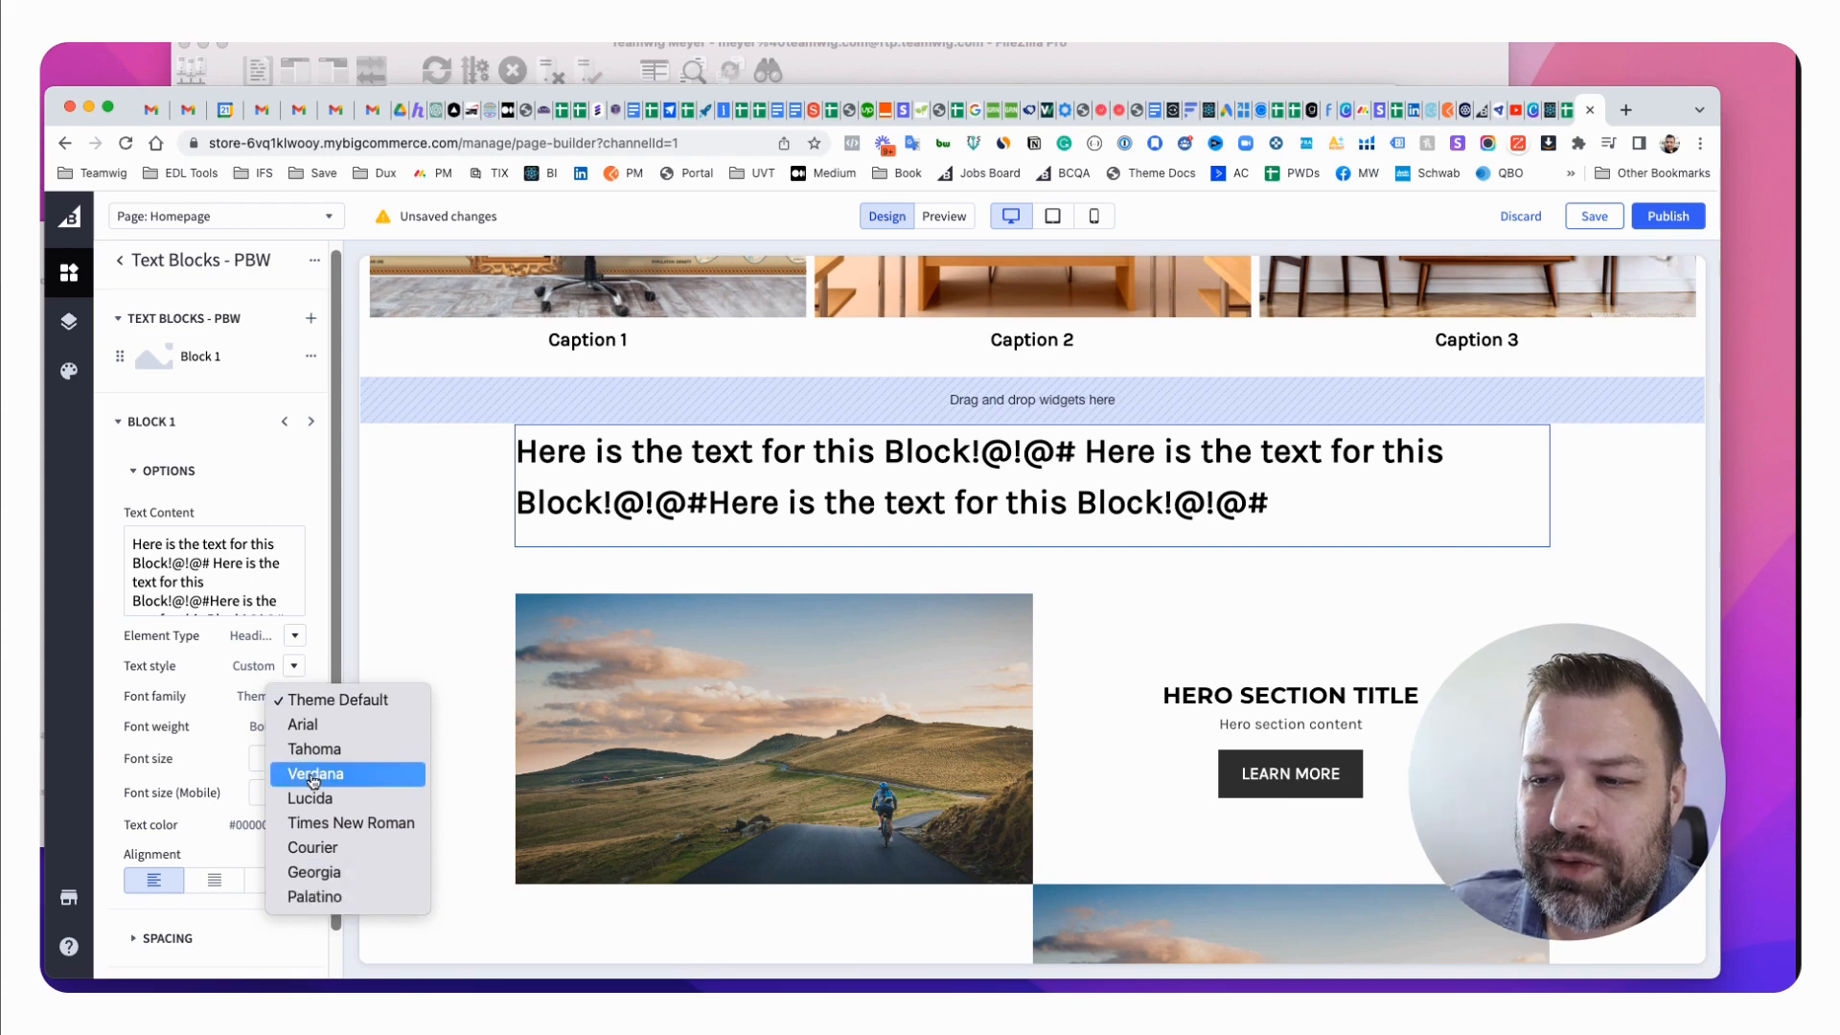
click(324, 678)
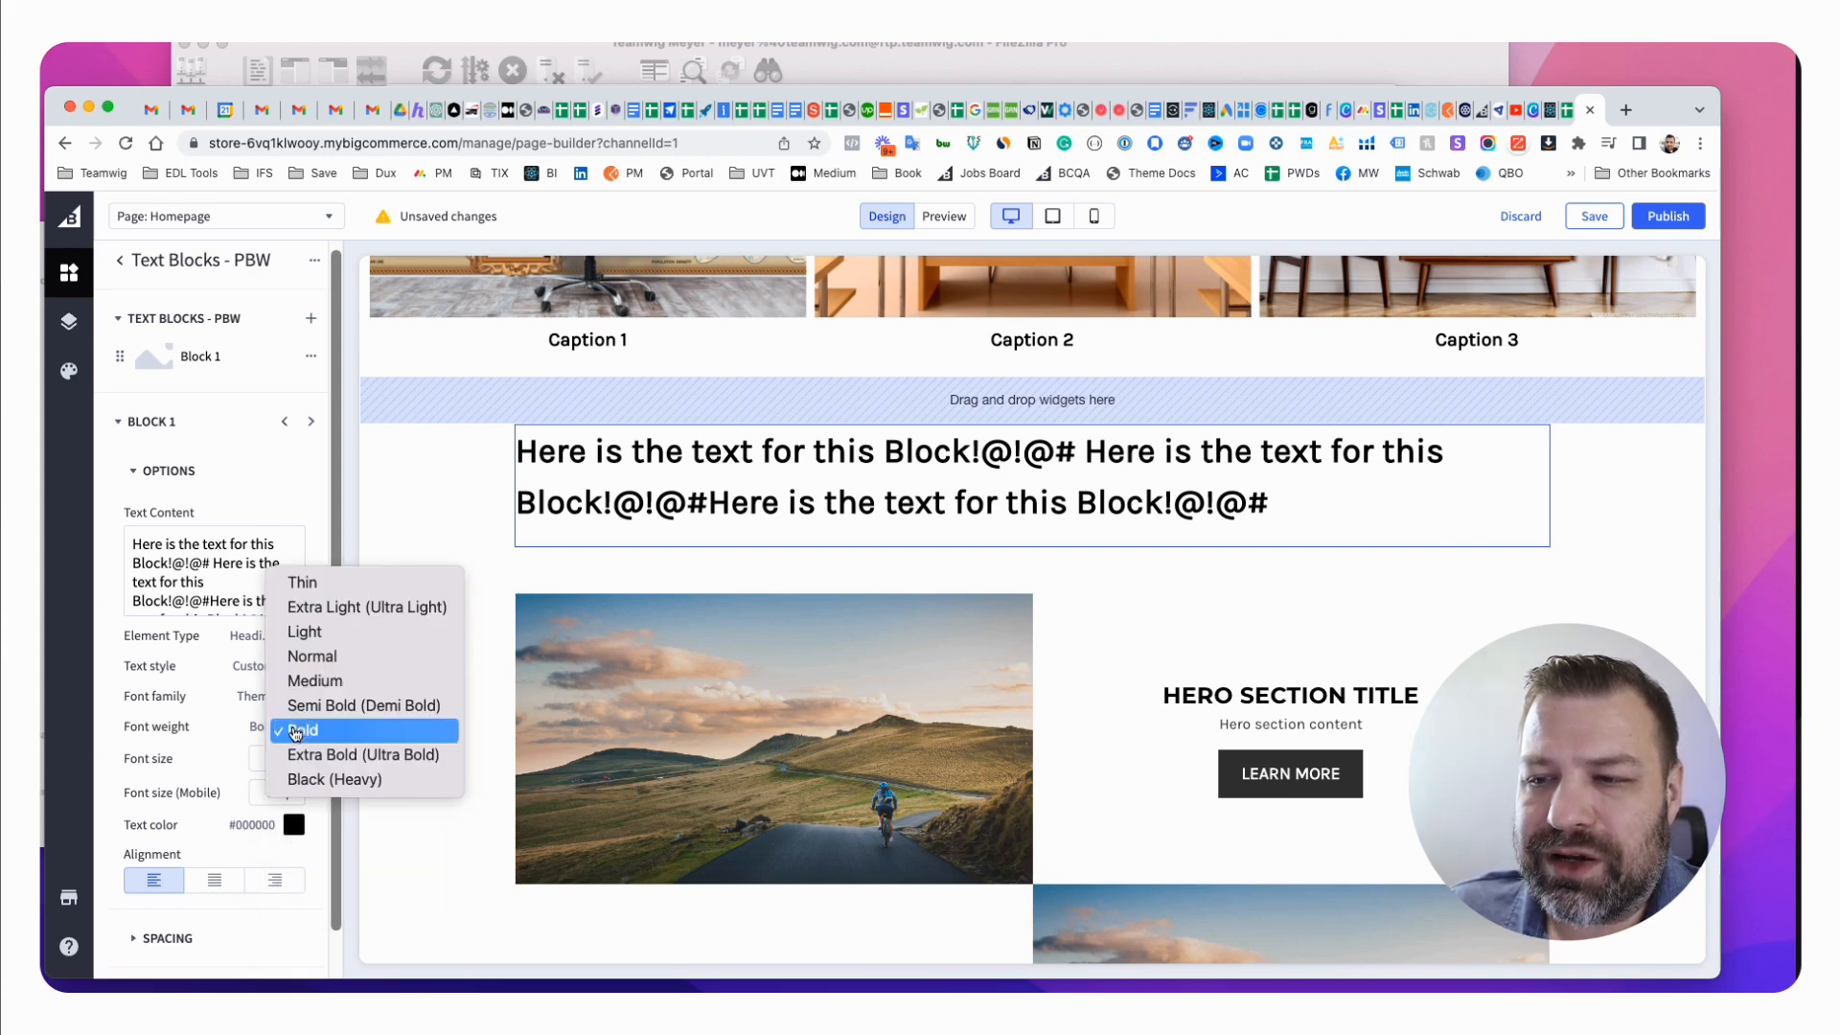
Try the Normal font weight on Block 1, and set it to Extra Bold (Ultra Bold).
click(296, 733)
click(304, 659)
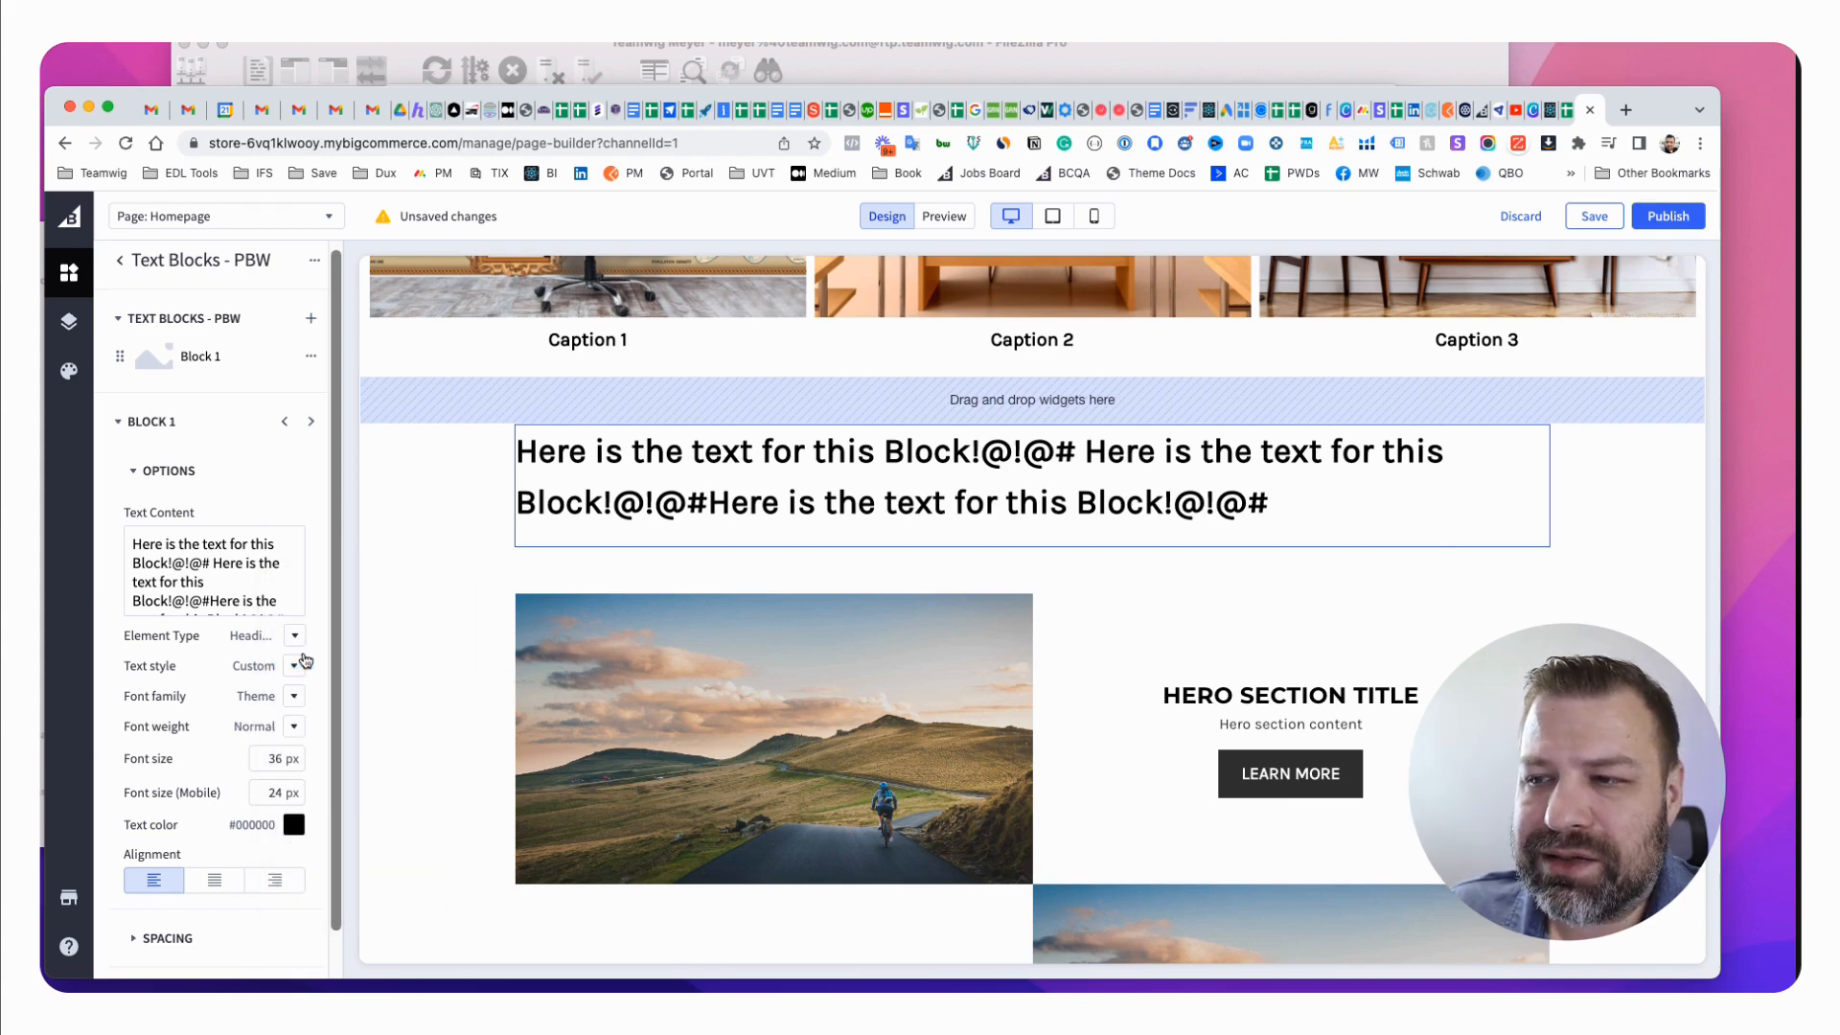
click(293, 728)
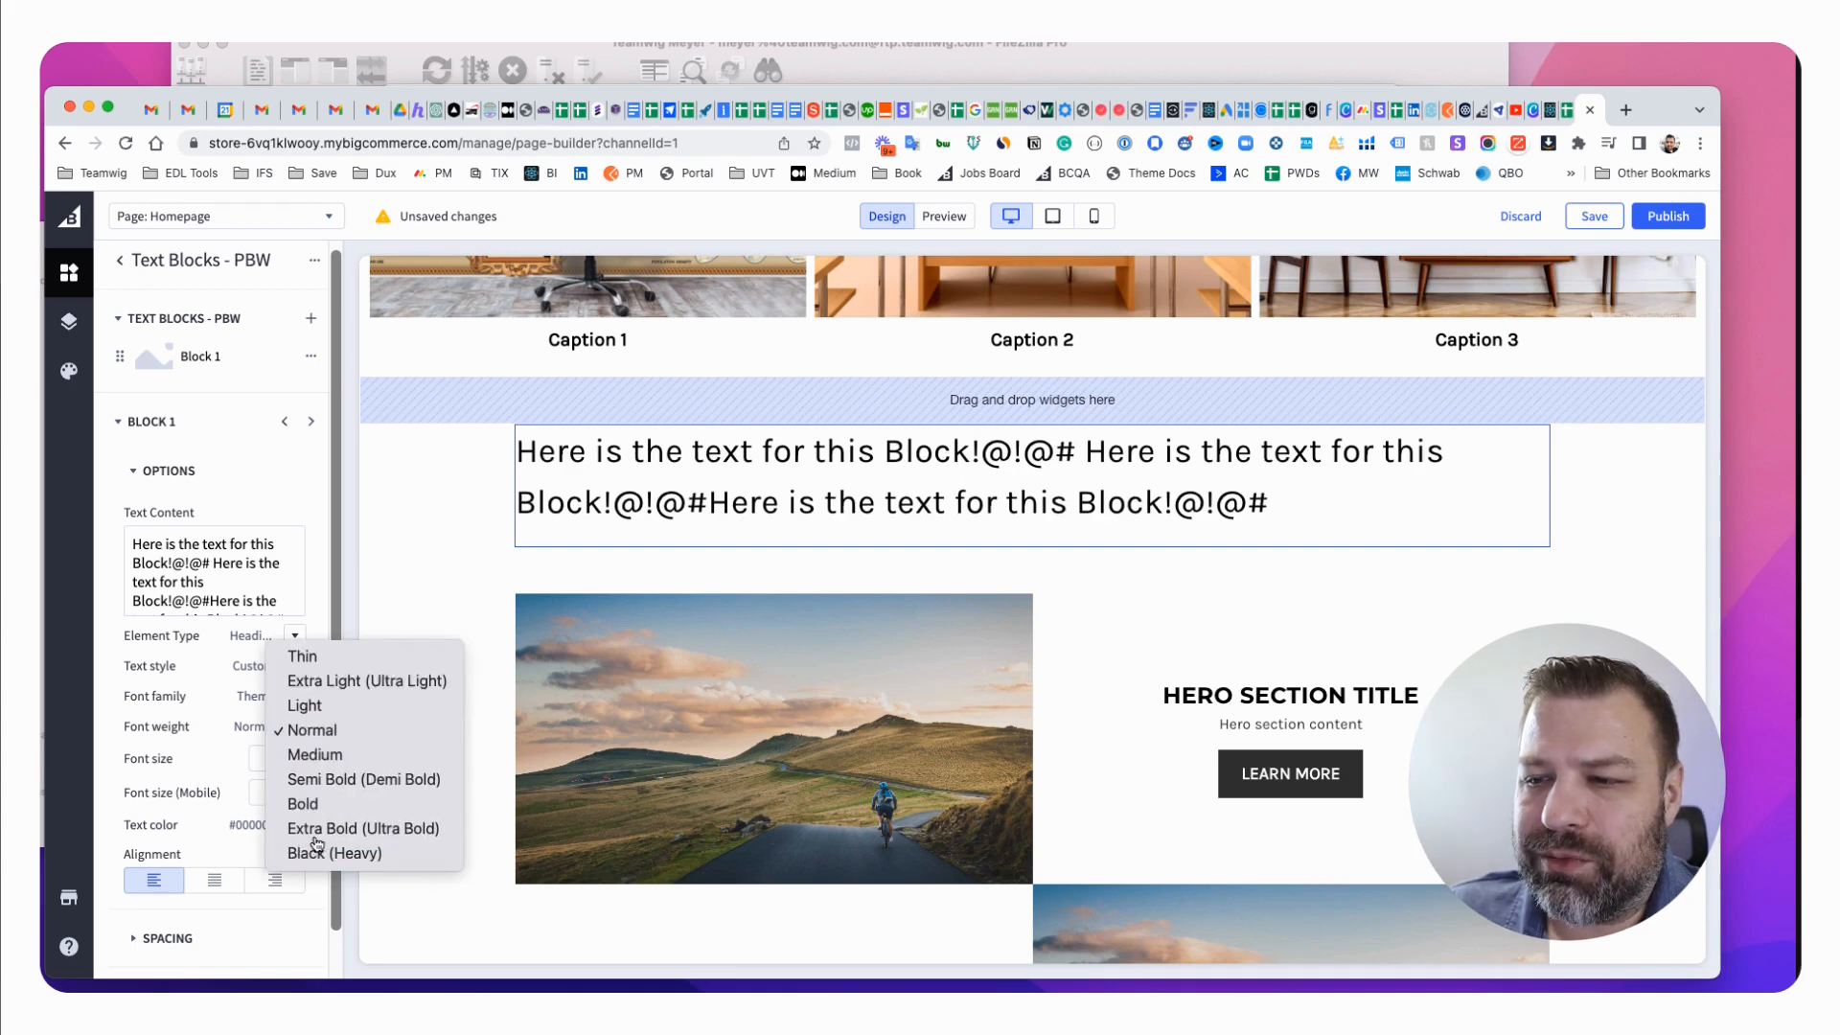
click(312, 829)
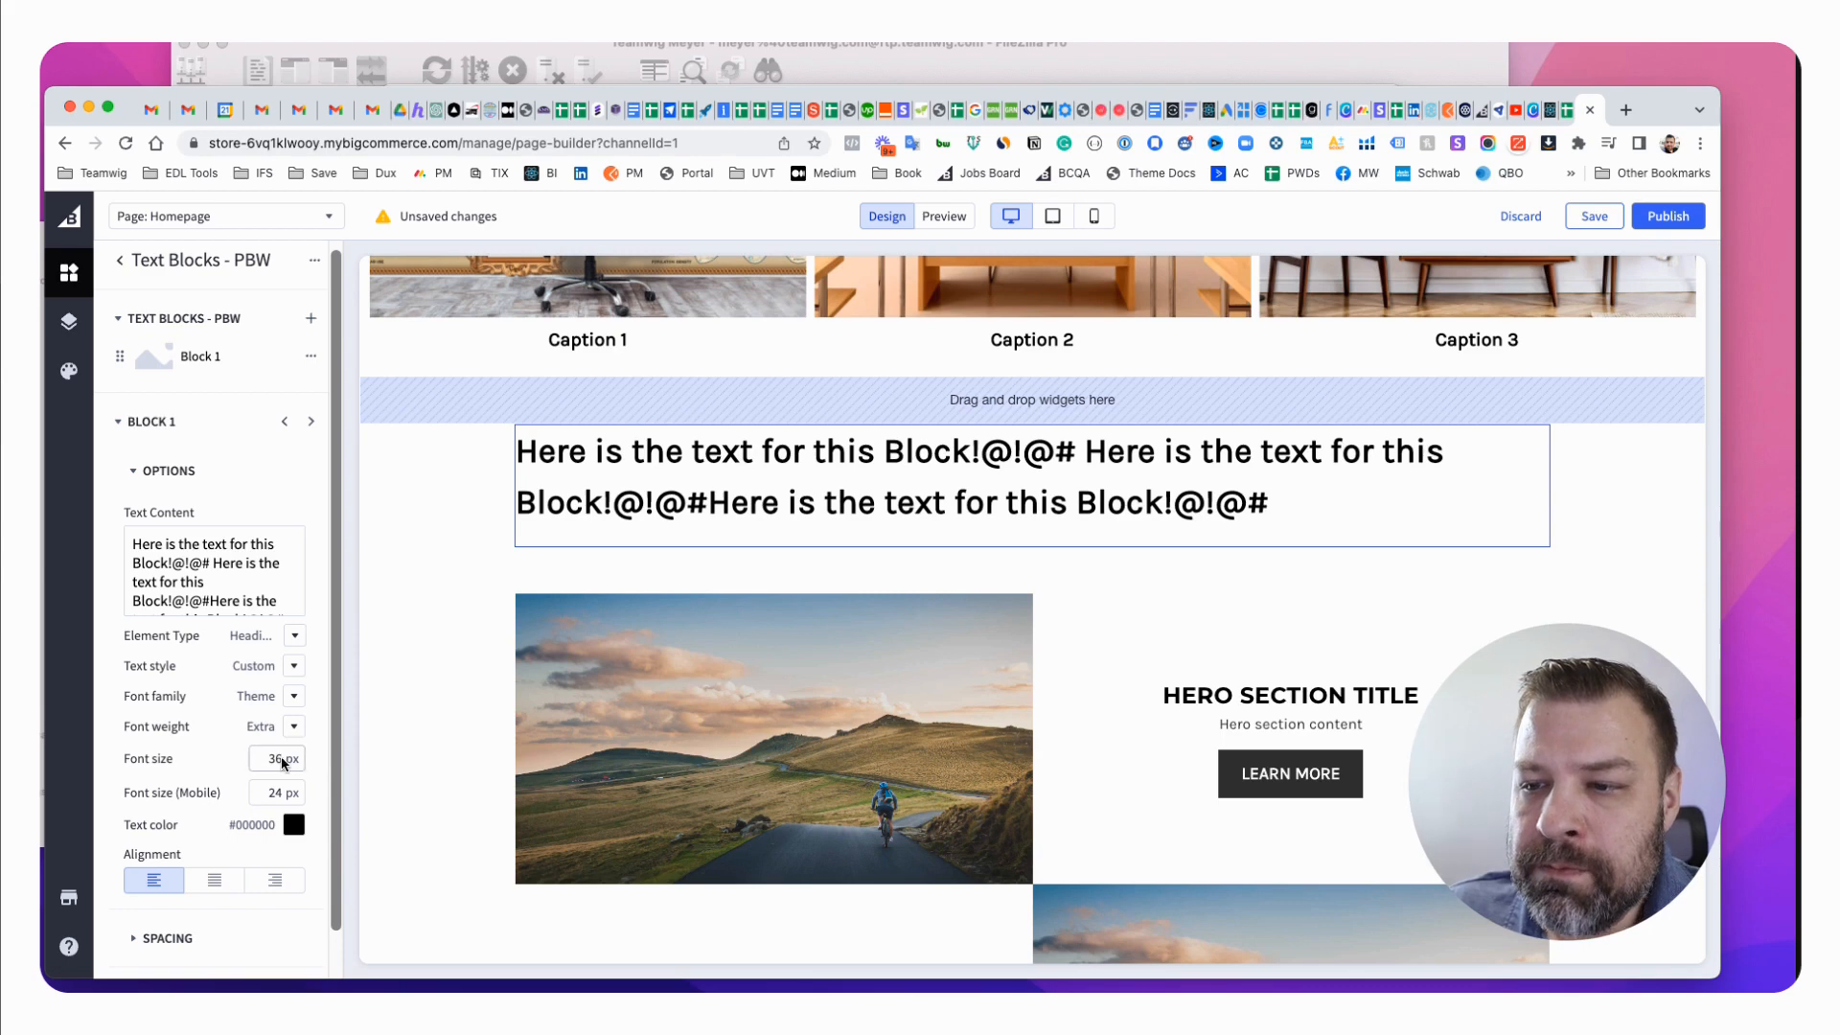
Set Block 1's font size to 60 px and its mobile font size to 40 px.
drag(270, 758, 291, 760)
text(60)
key(Tab)
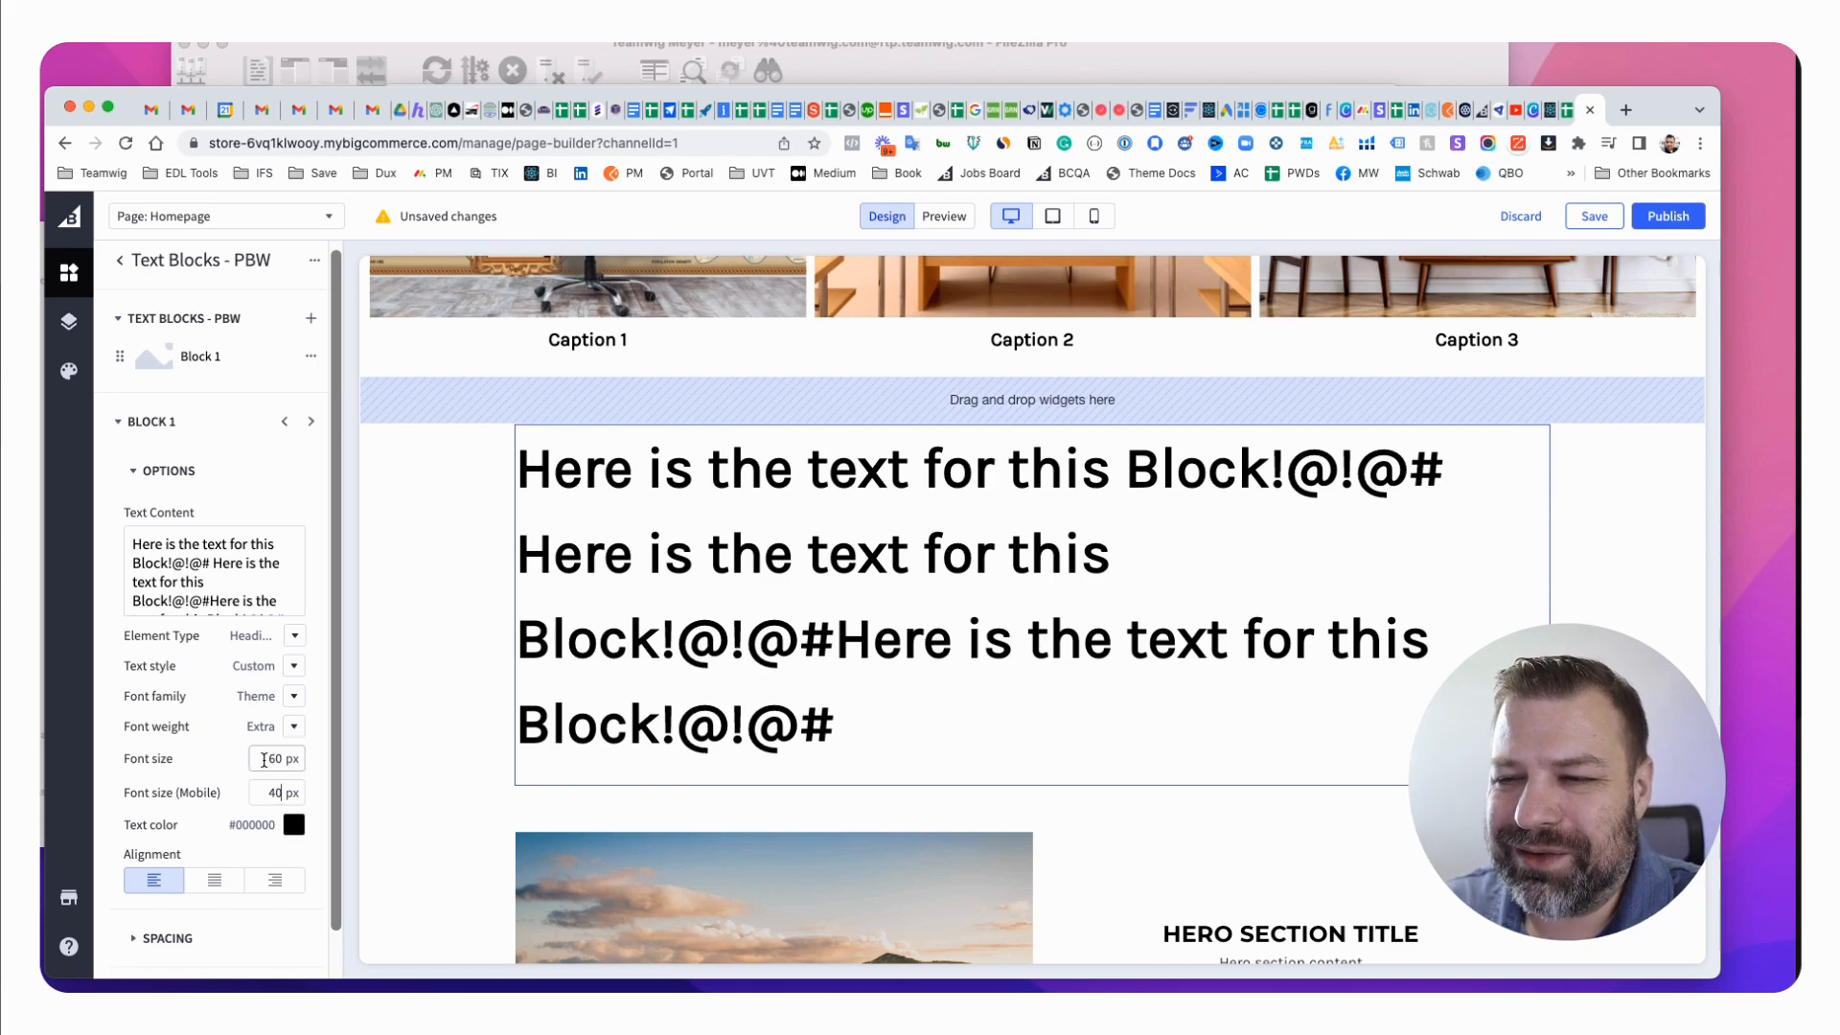
Set Block 1's font size to 32 px and its mobile font size to 20 px.
drag(267, 758, 292, 761)
text(32)
key(Tab)
text(2)
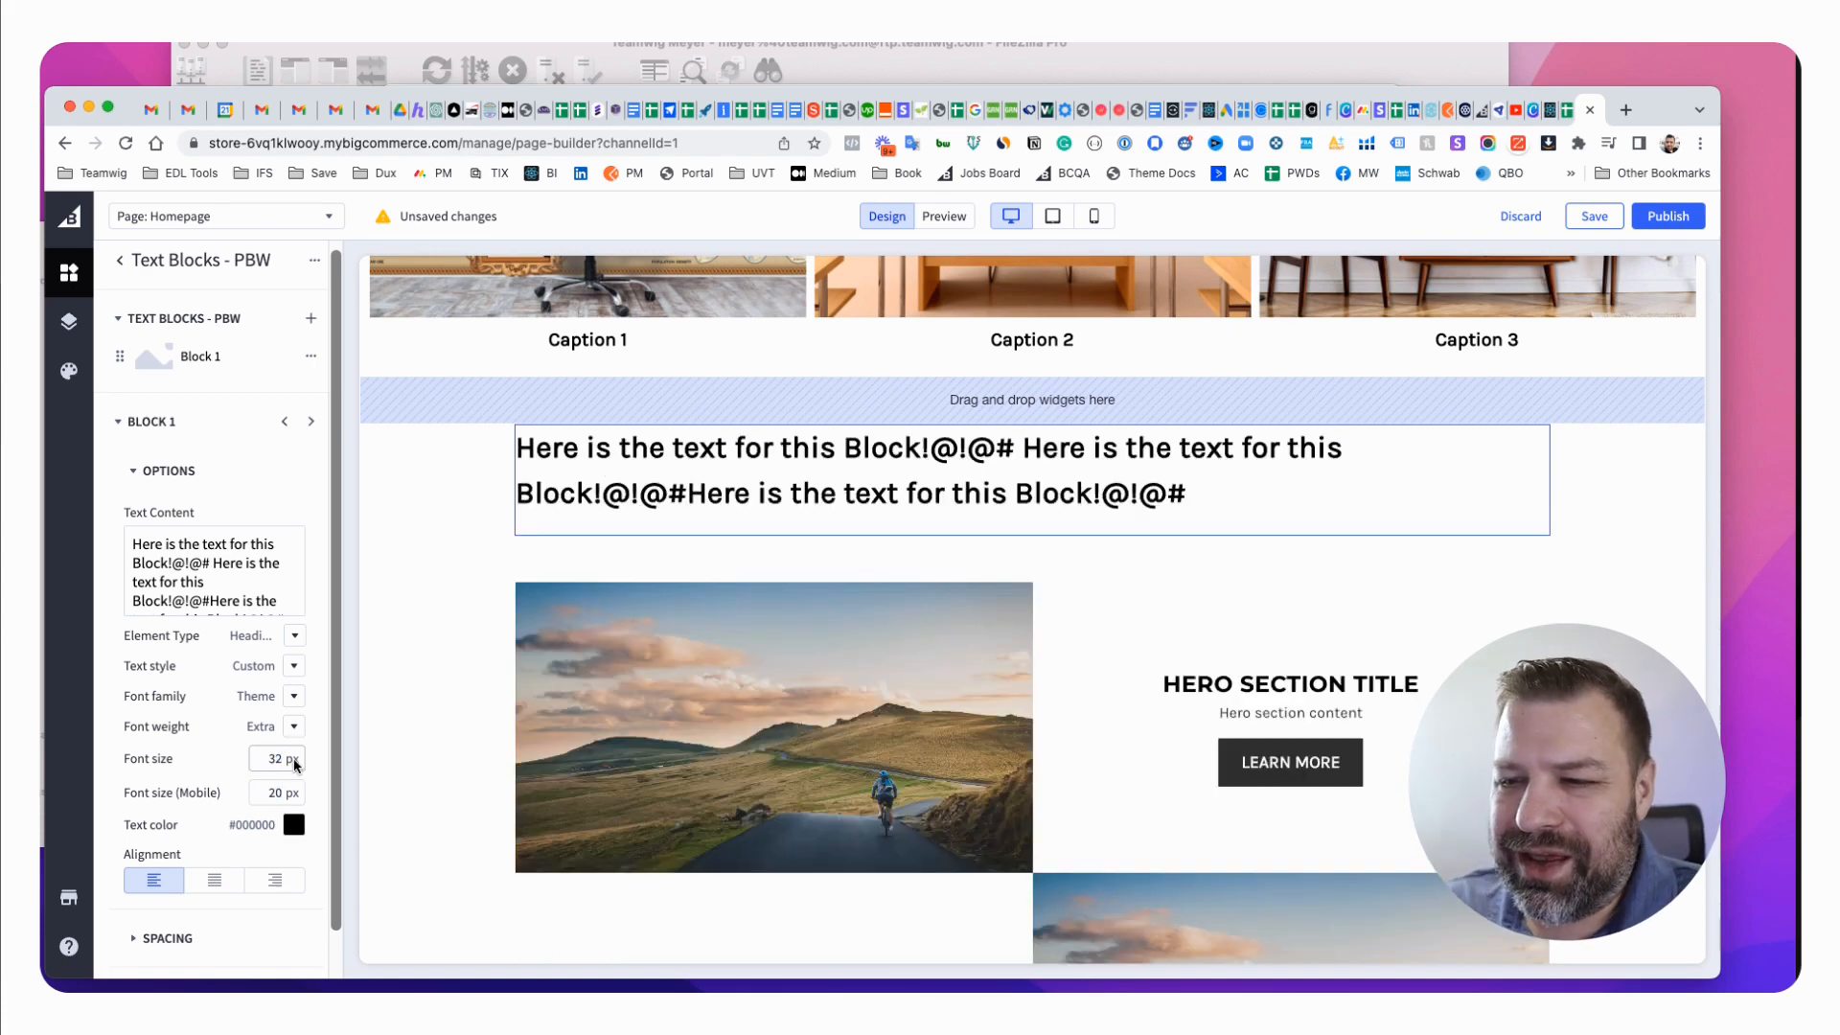
Set Block 1's text color to blue #002FE1, trying center and right alignment before returning the text to left alignment.
click(293, 824)
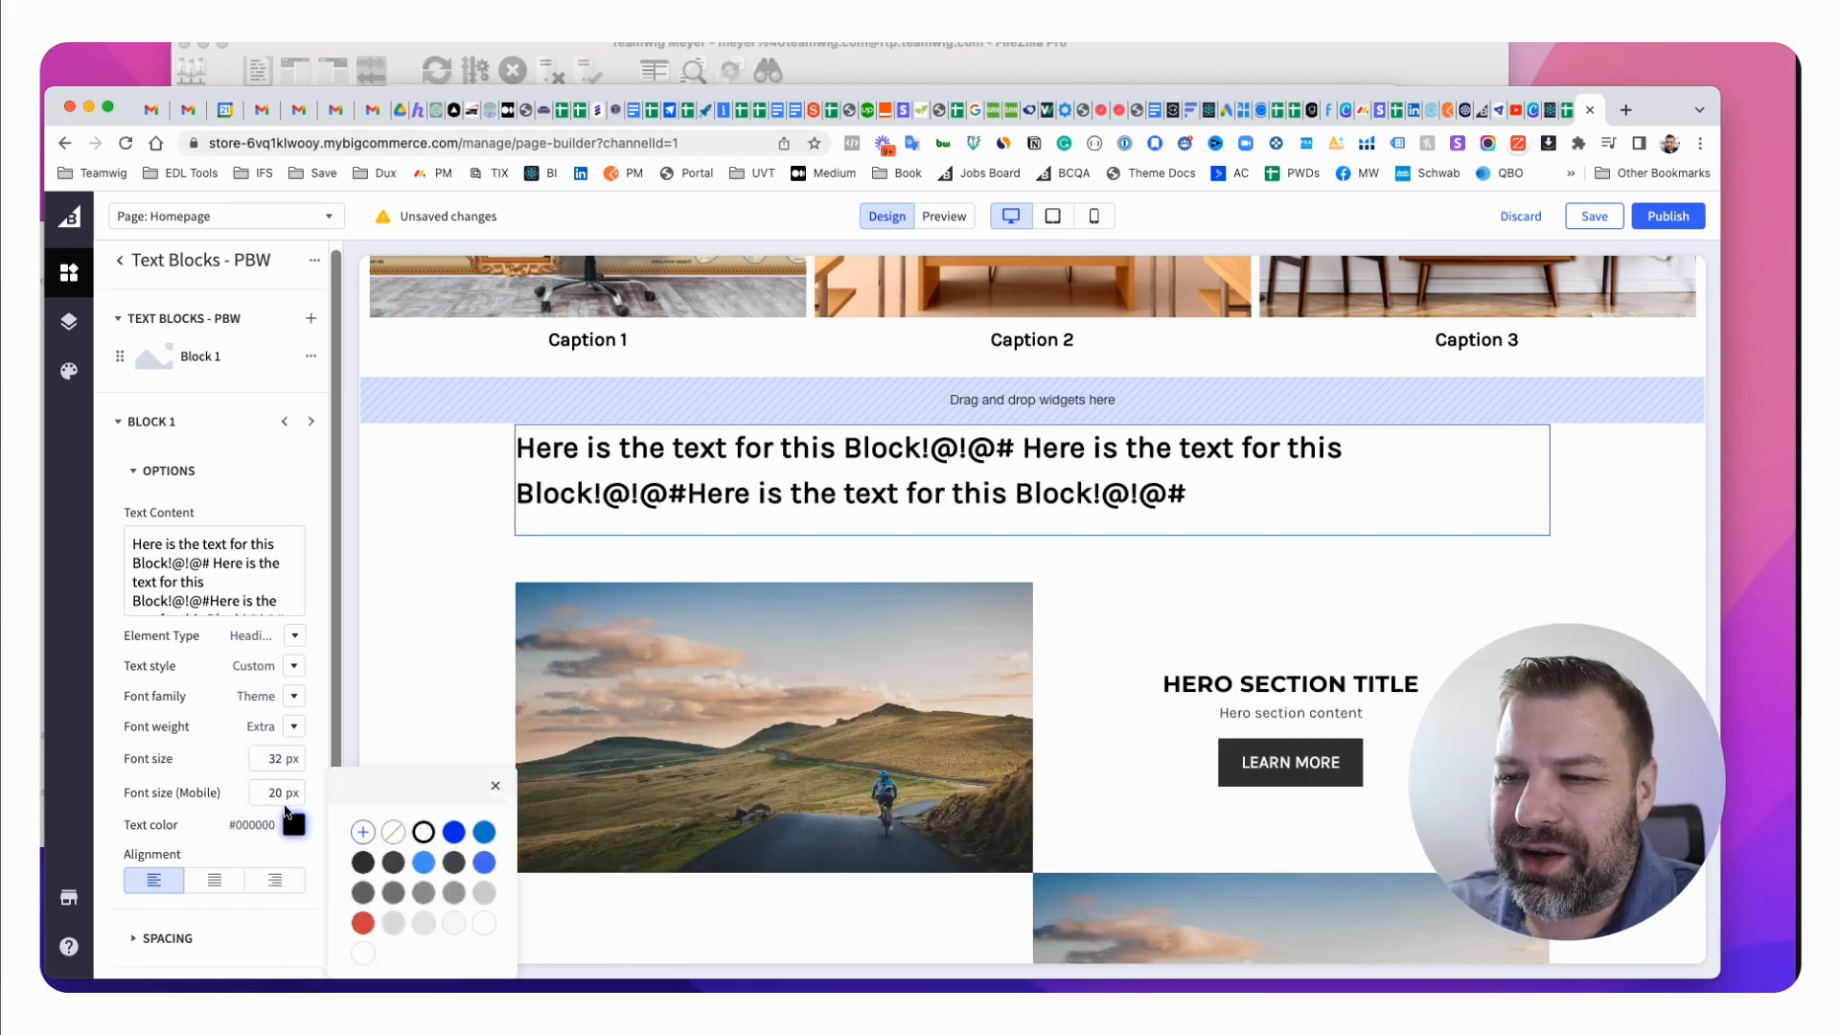
click(422, 862)
click(214, 879)
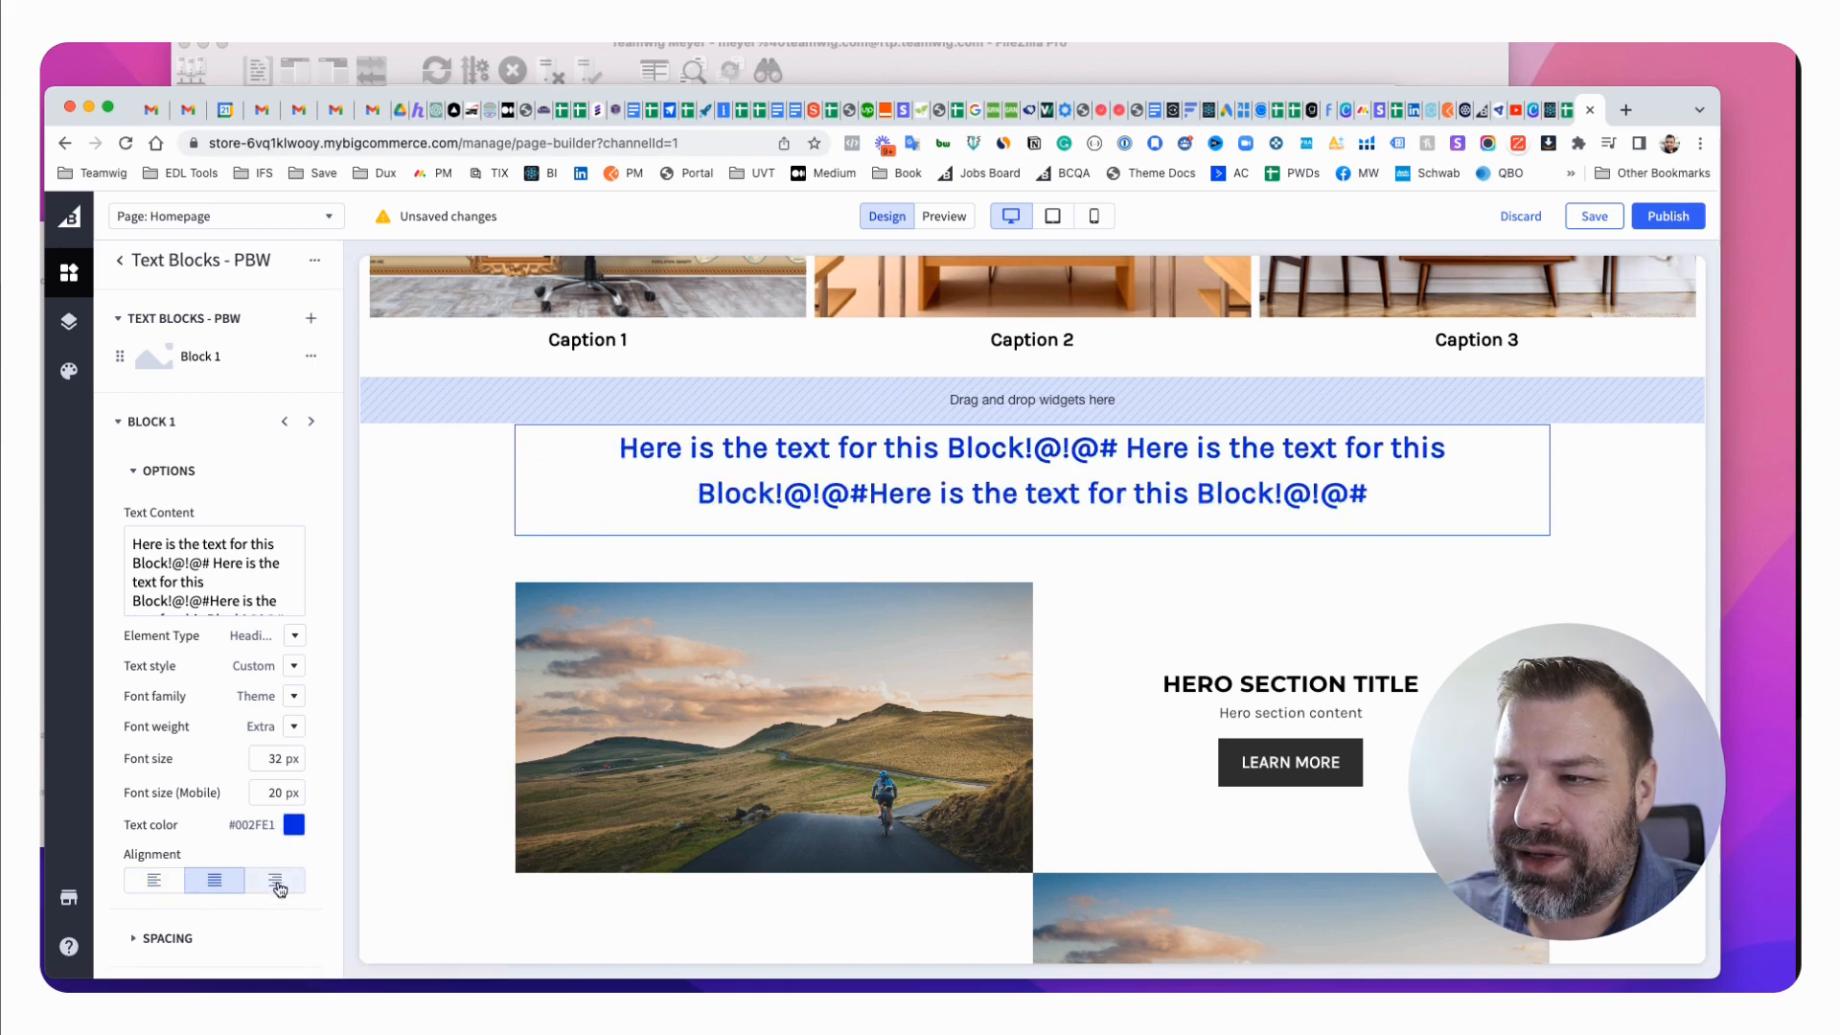
click(276, 881)
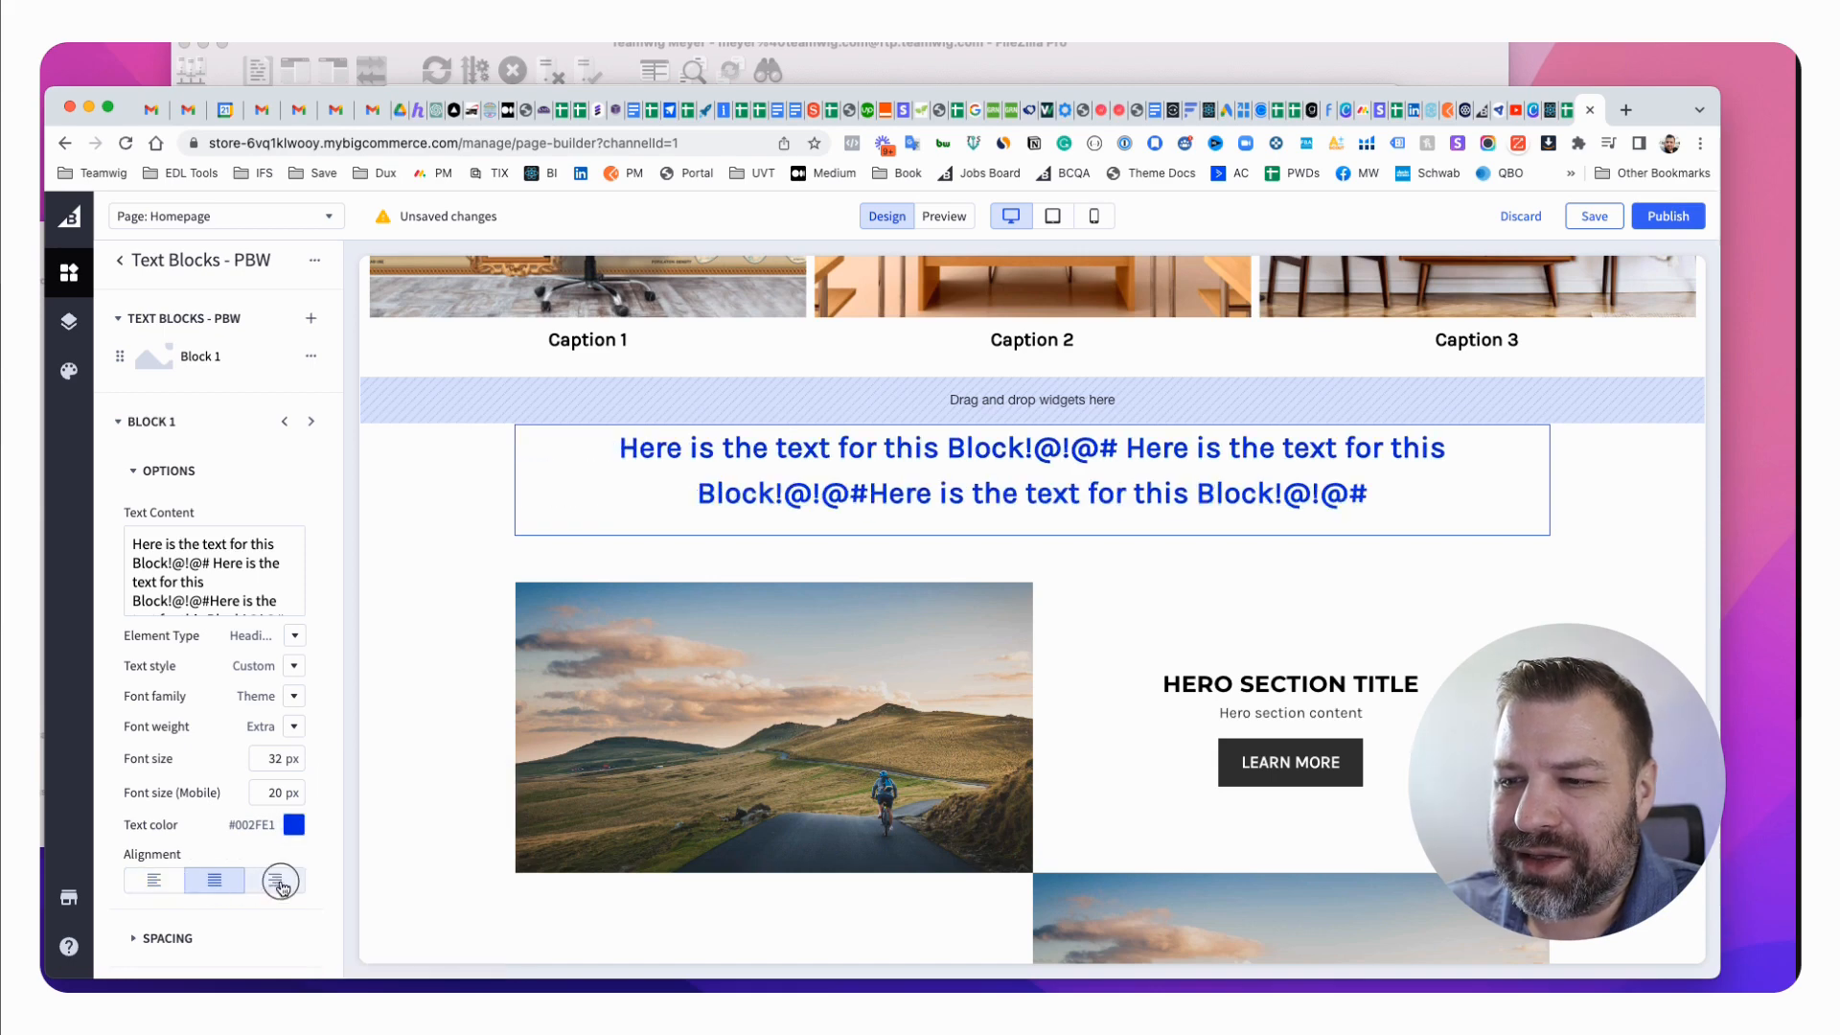
click(157, 881)
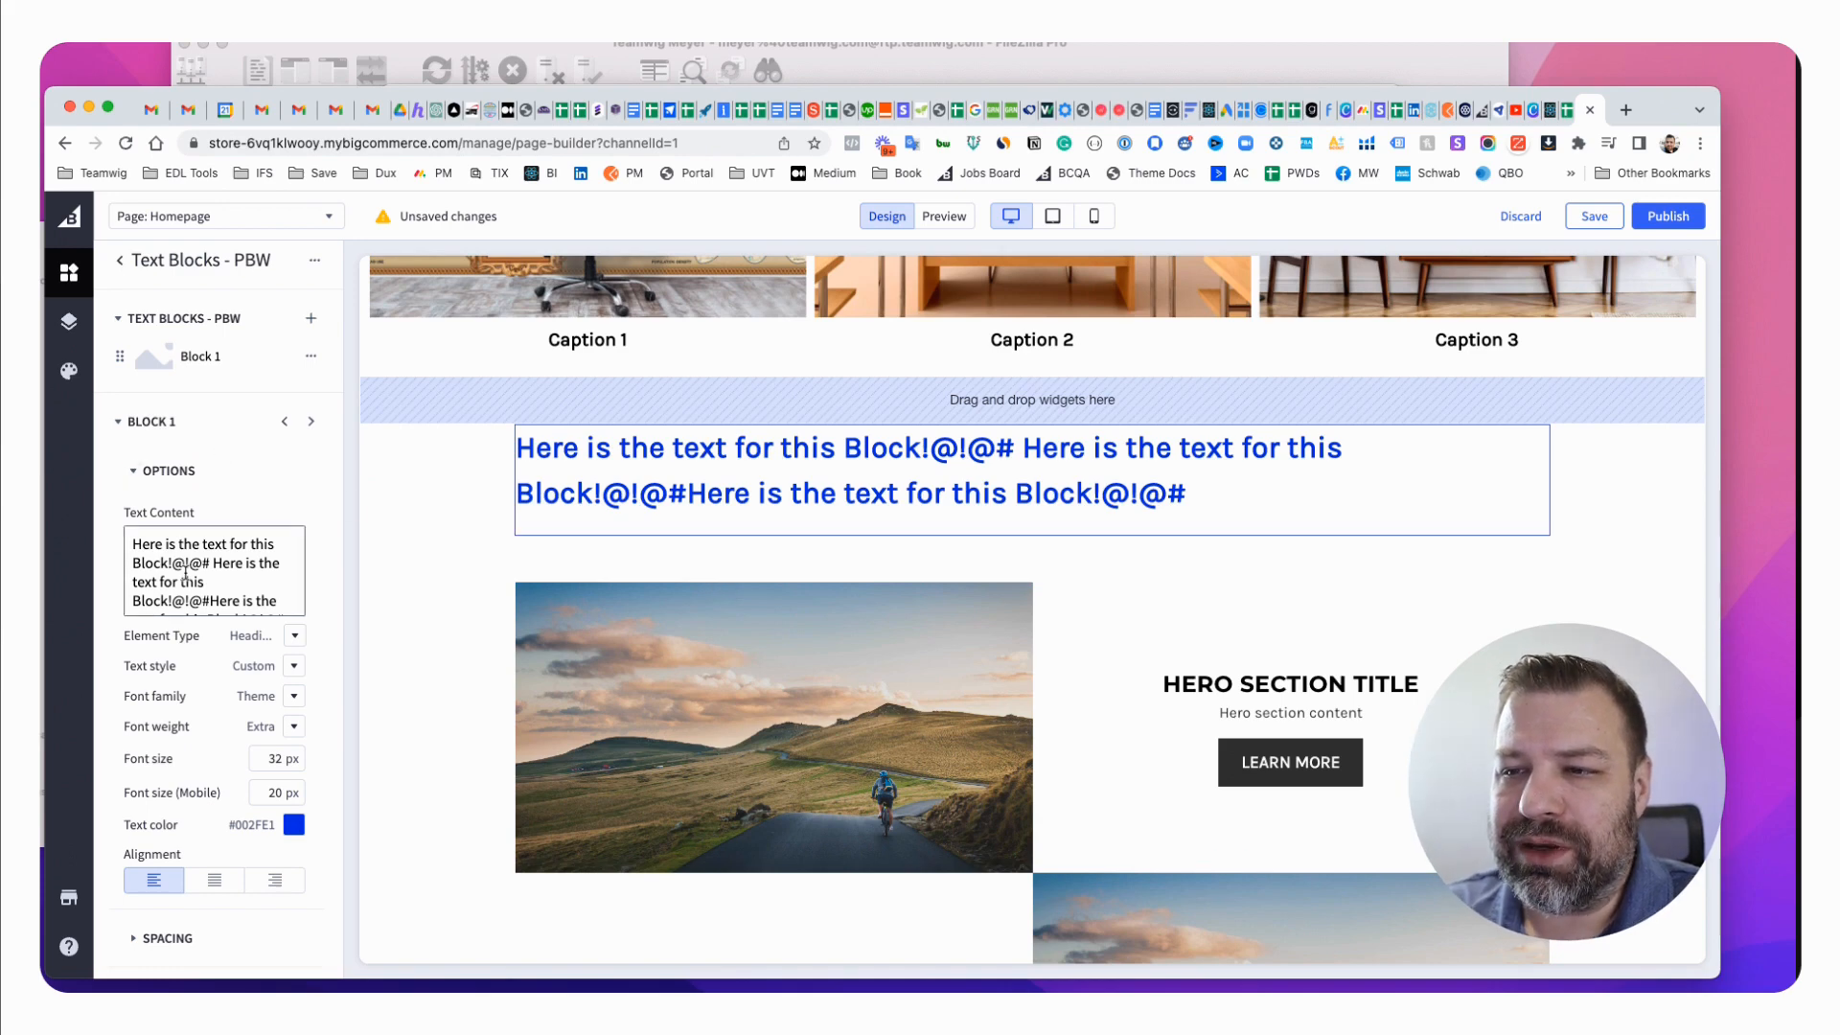
Switch Block 1's text style to Theme default and keep Heading 2 as its element type.
click(294, 665)
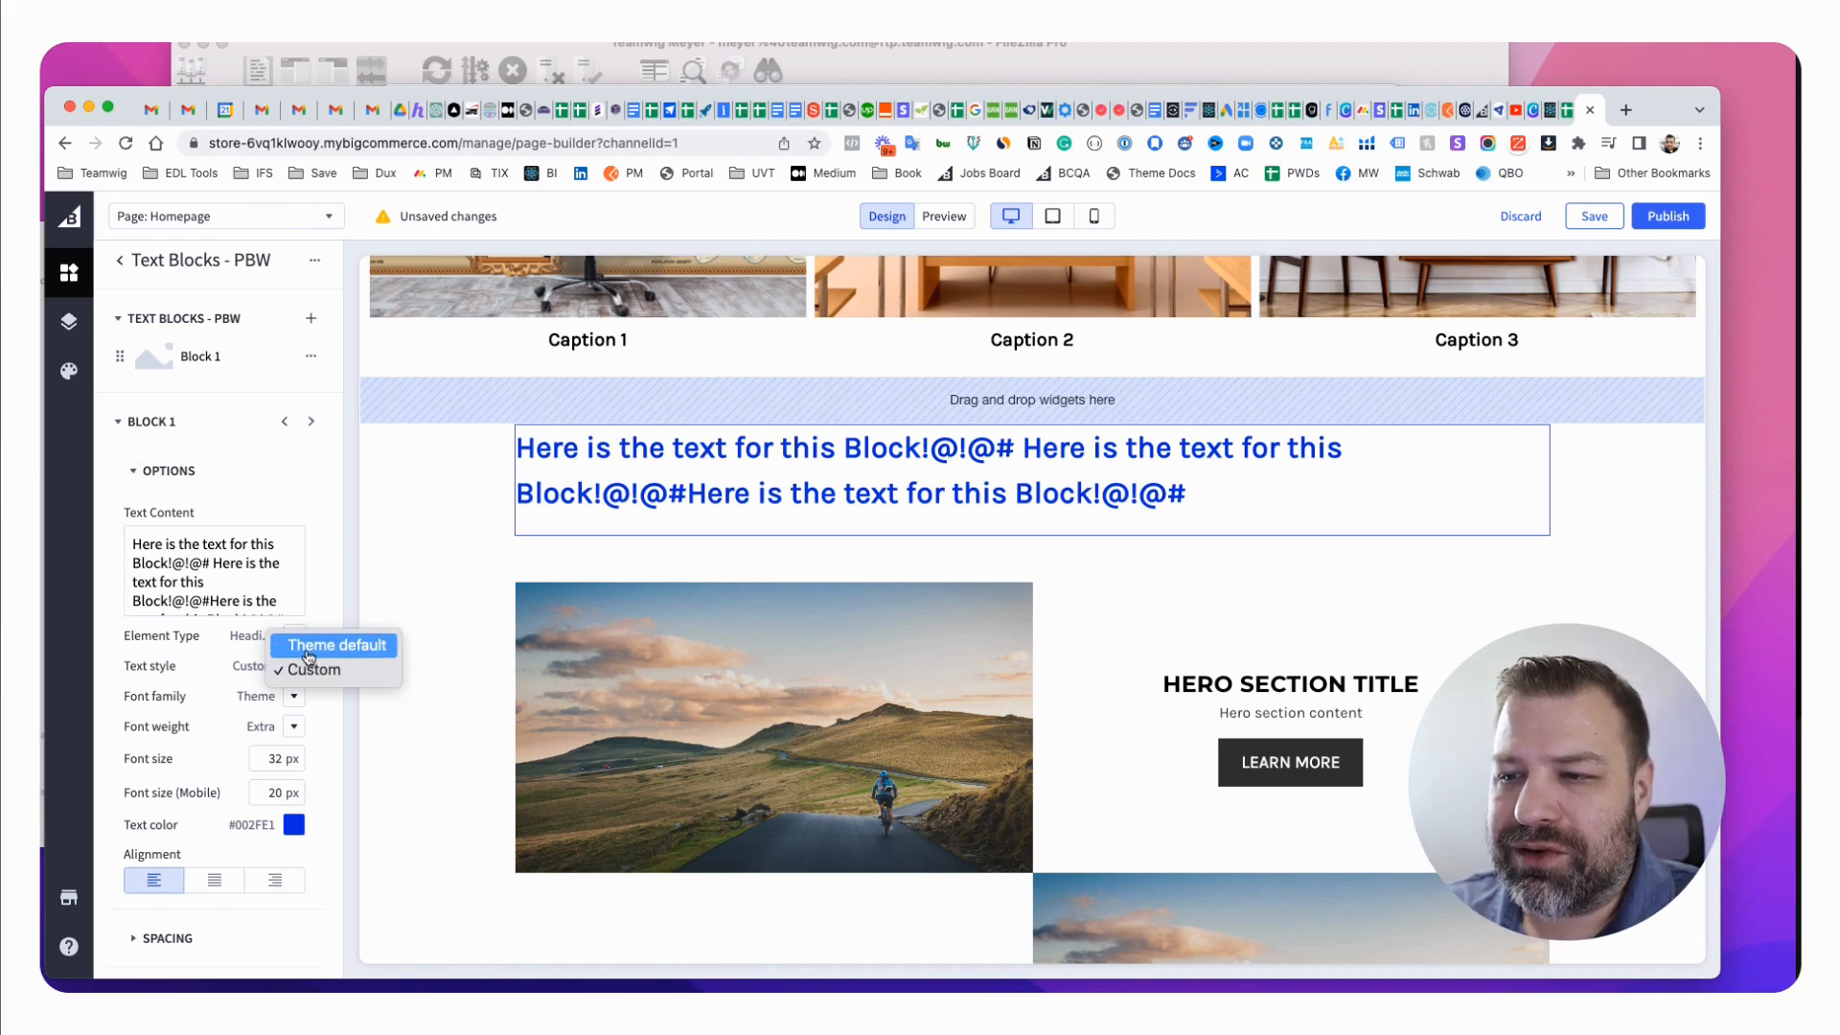
click(308, 652)
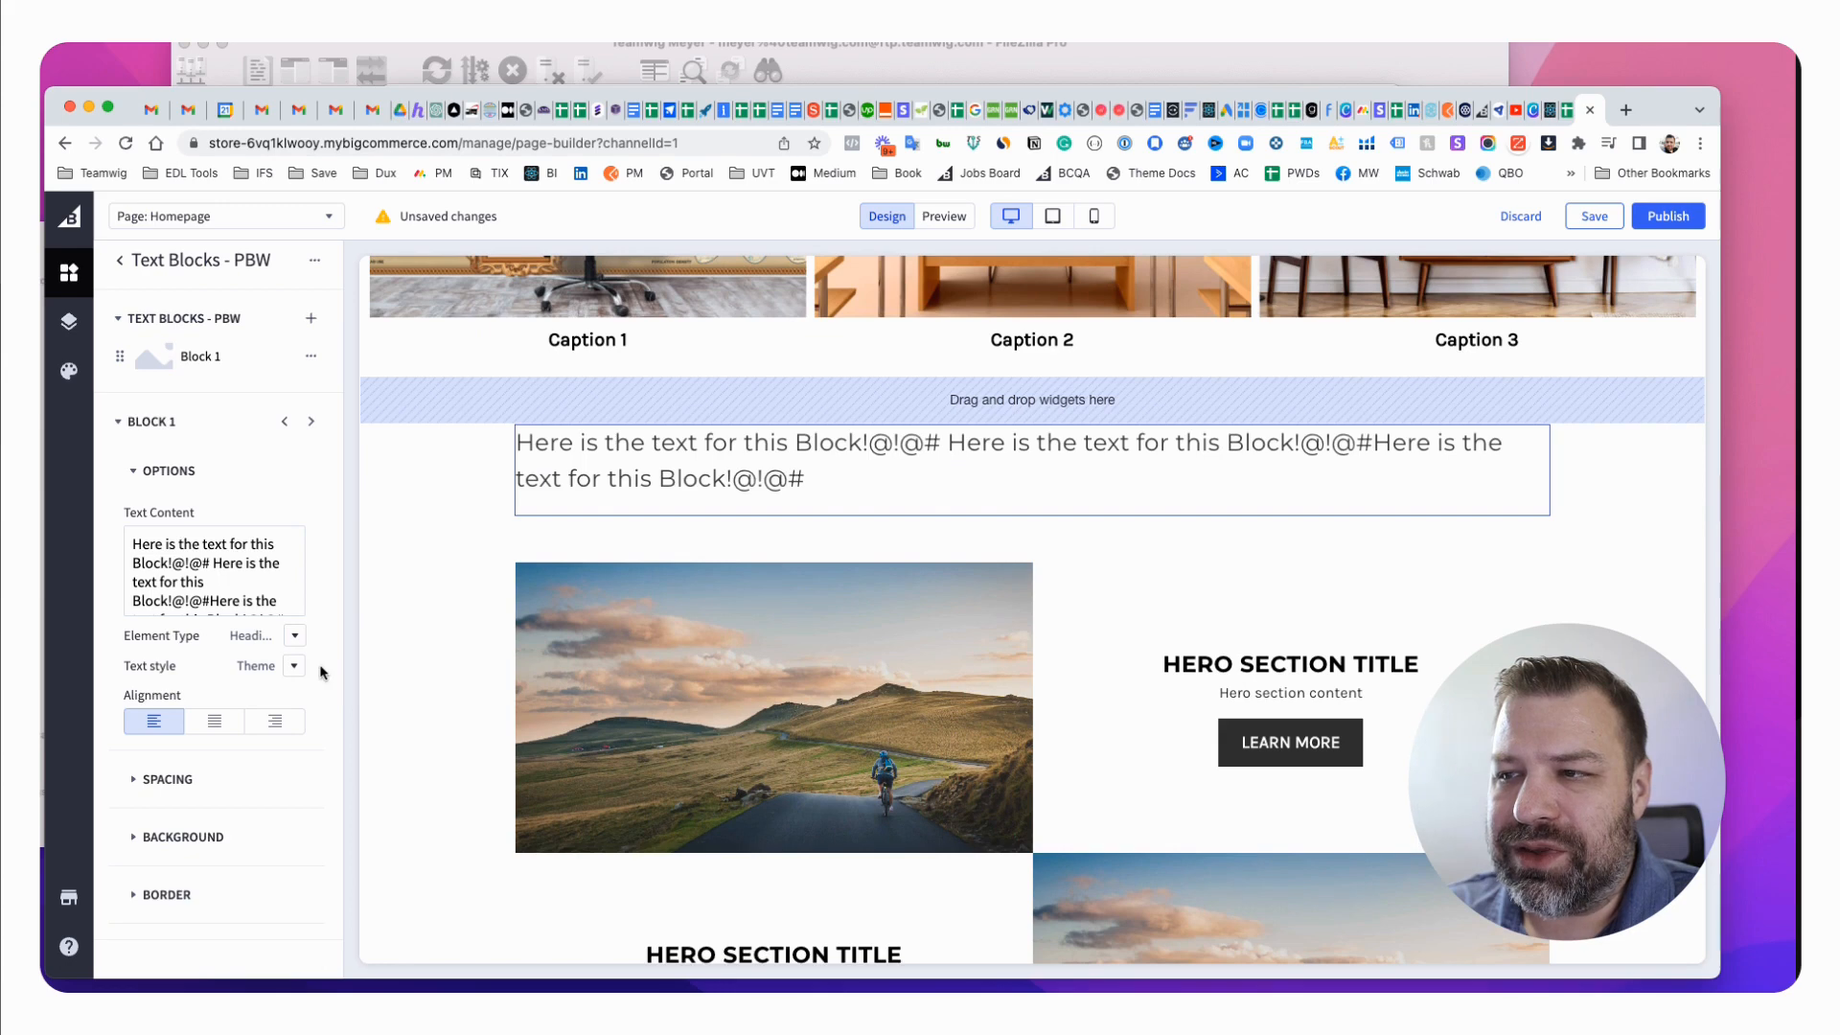
click(292, 635)
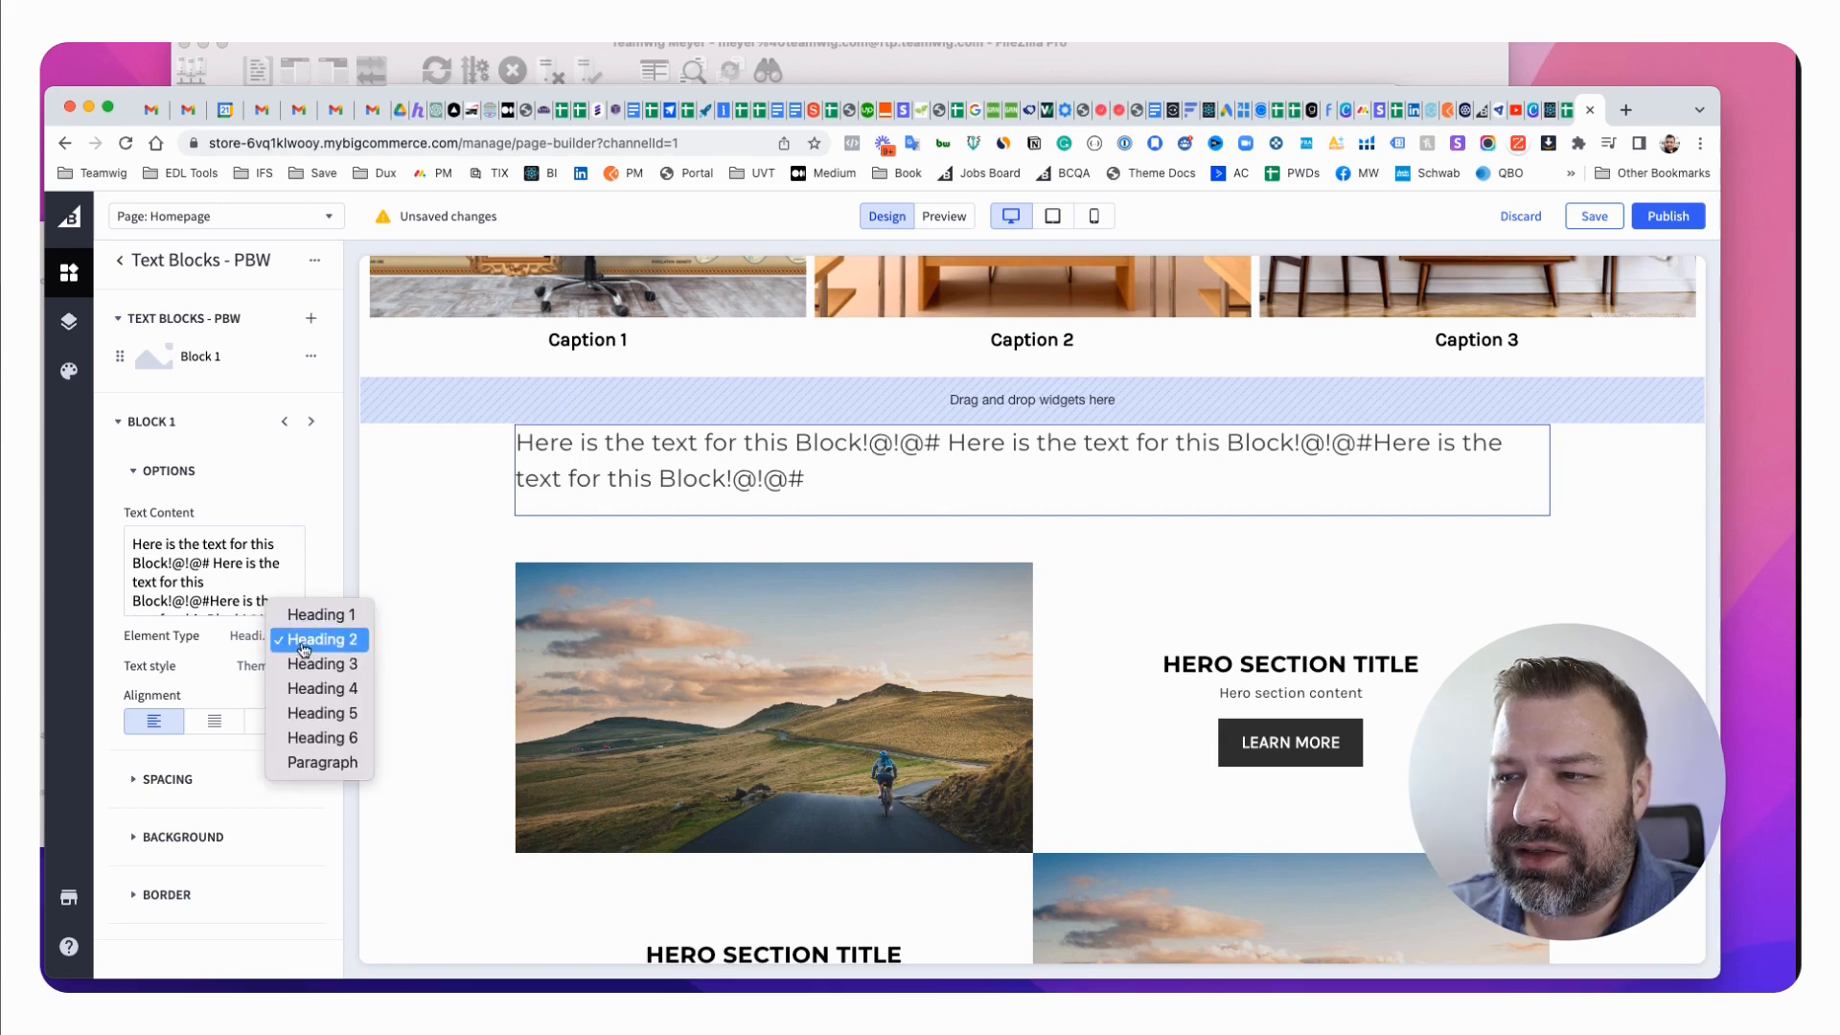
click(303, 649)
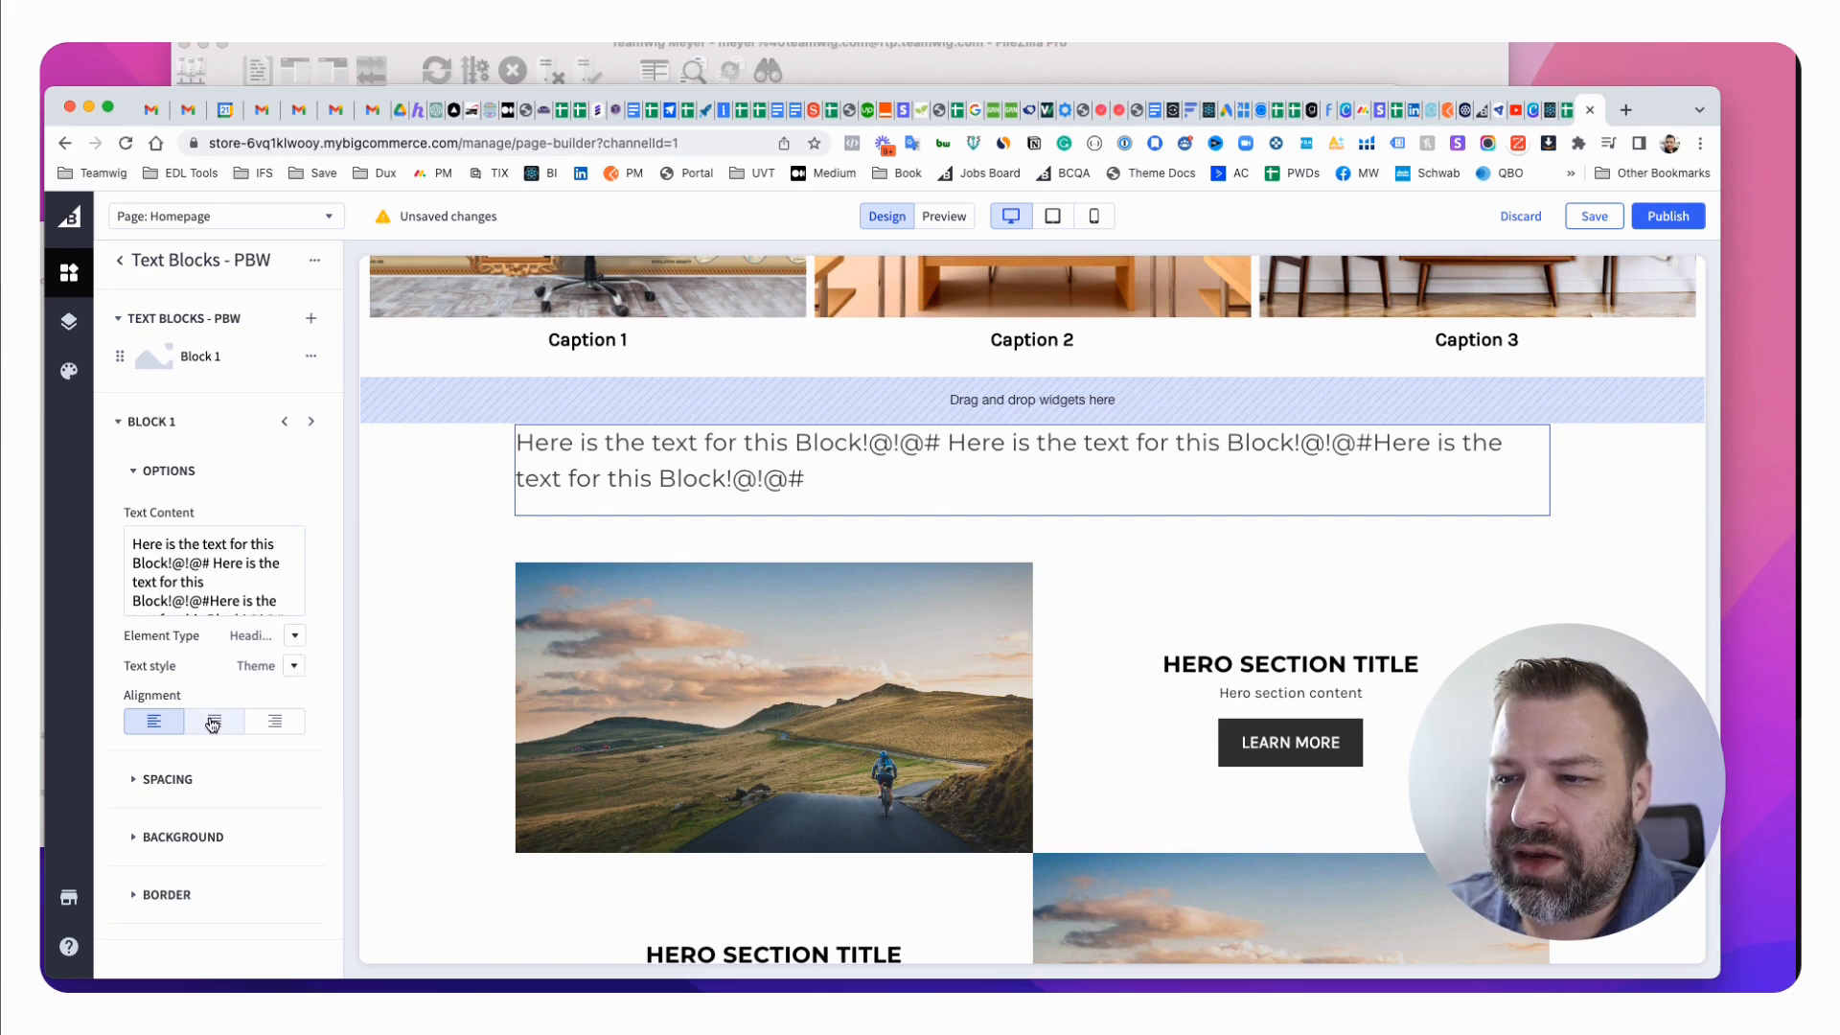
Review Block 1's desktop and mobile margin and padding settings.
click(174, 780)
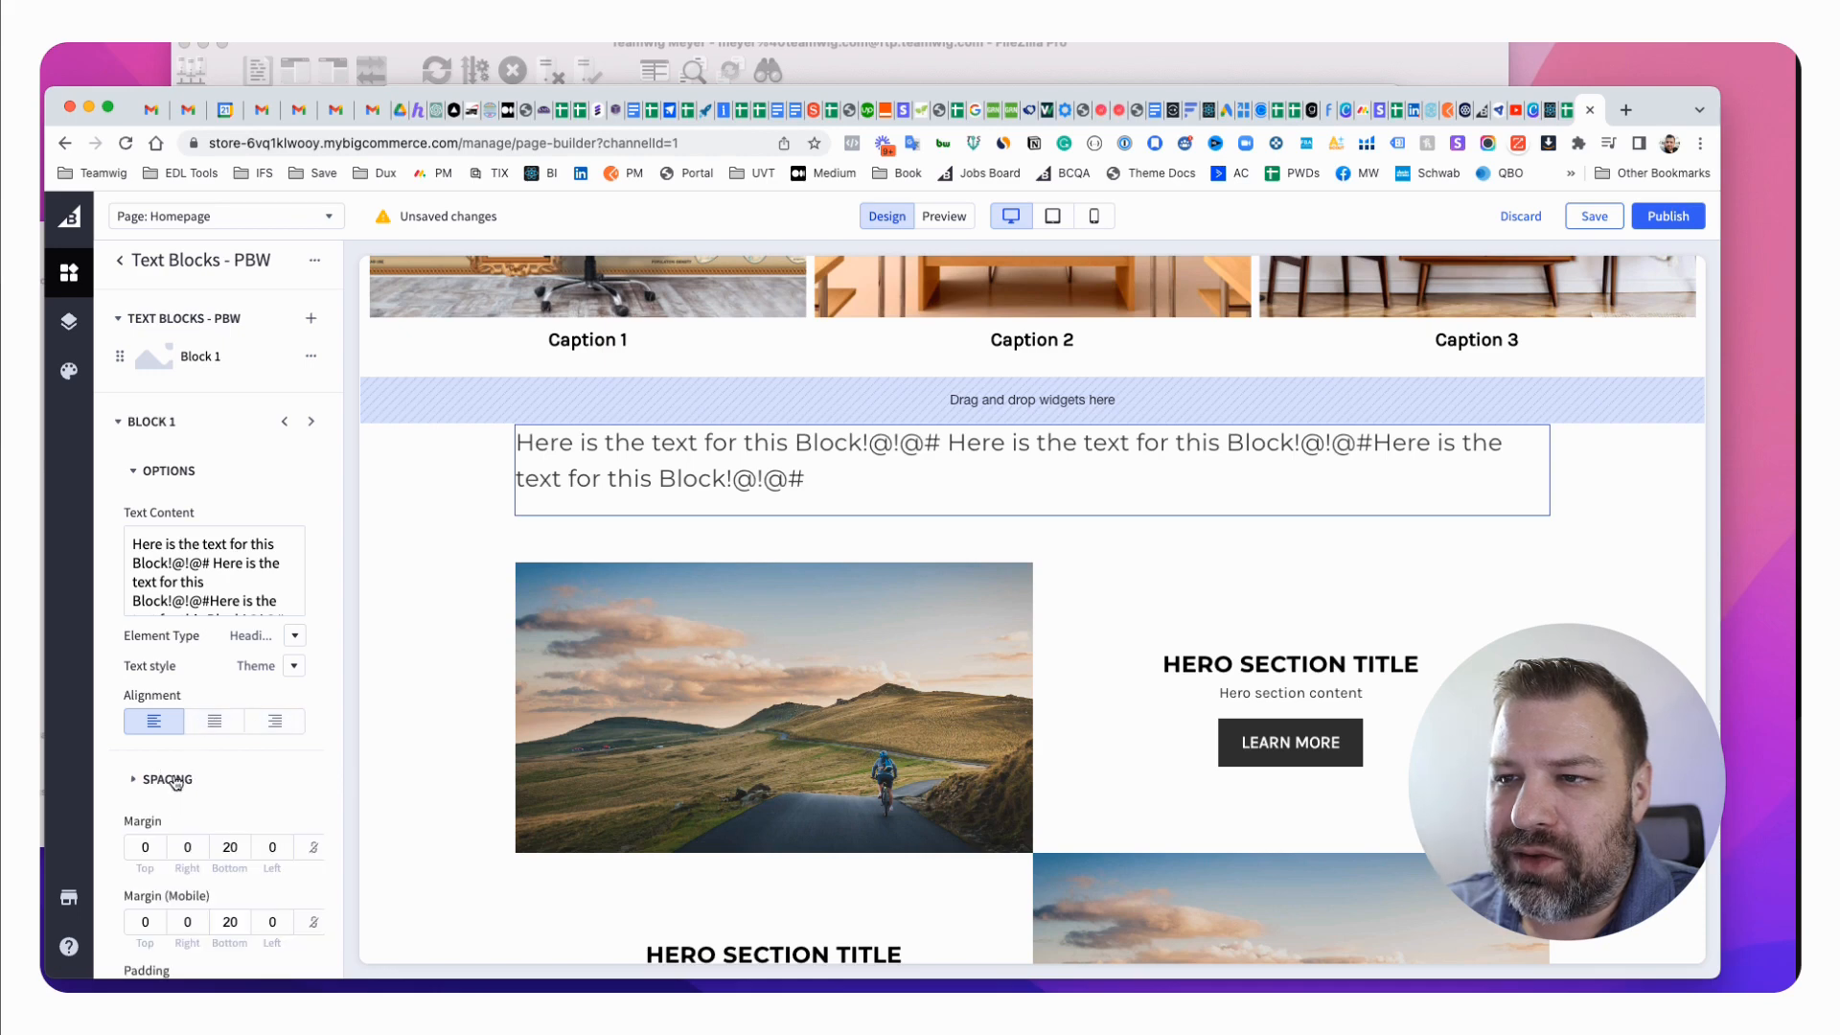
scroll(172, 728, down, 5)
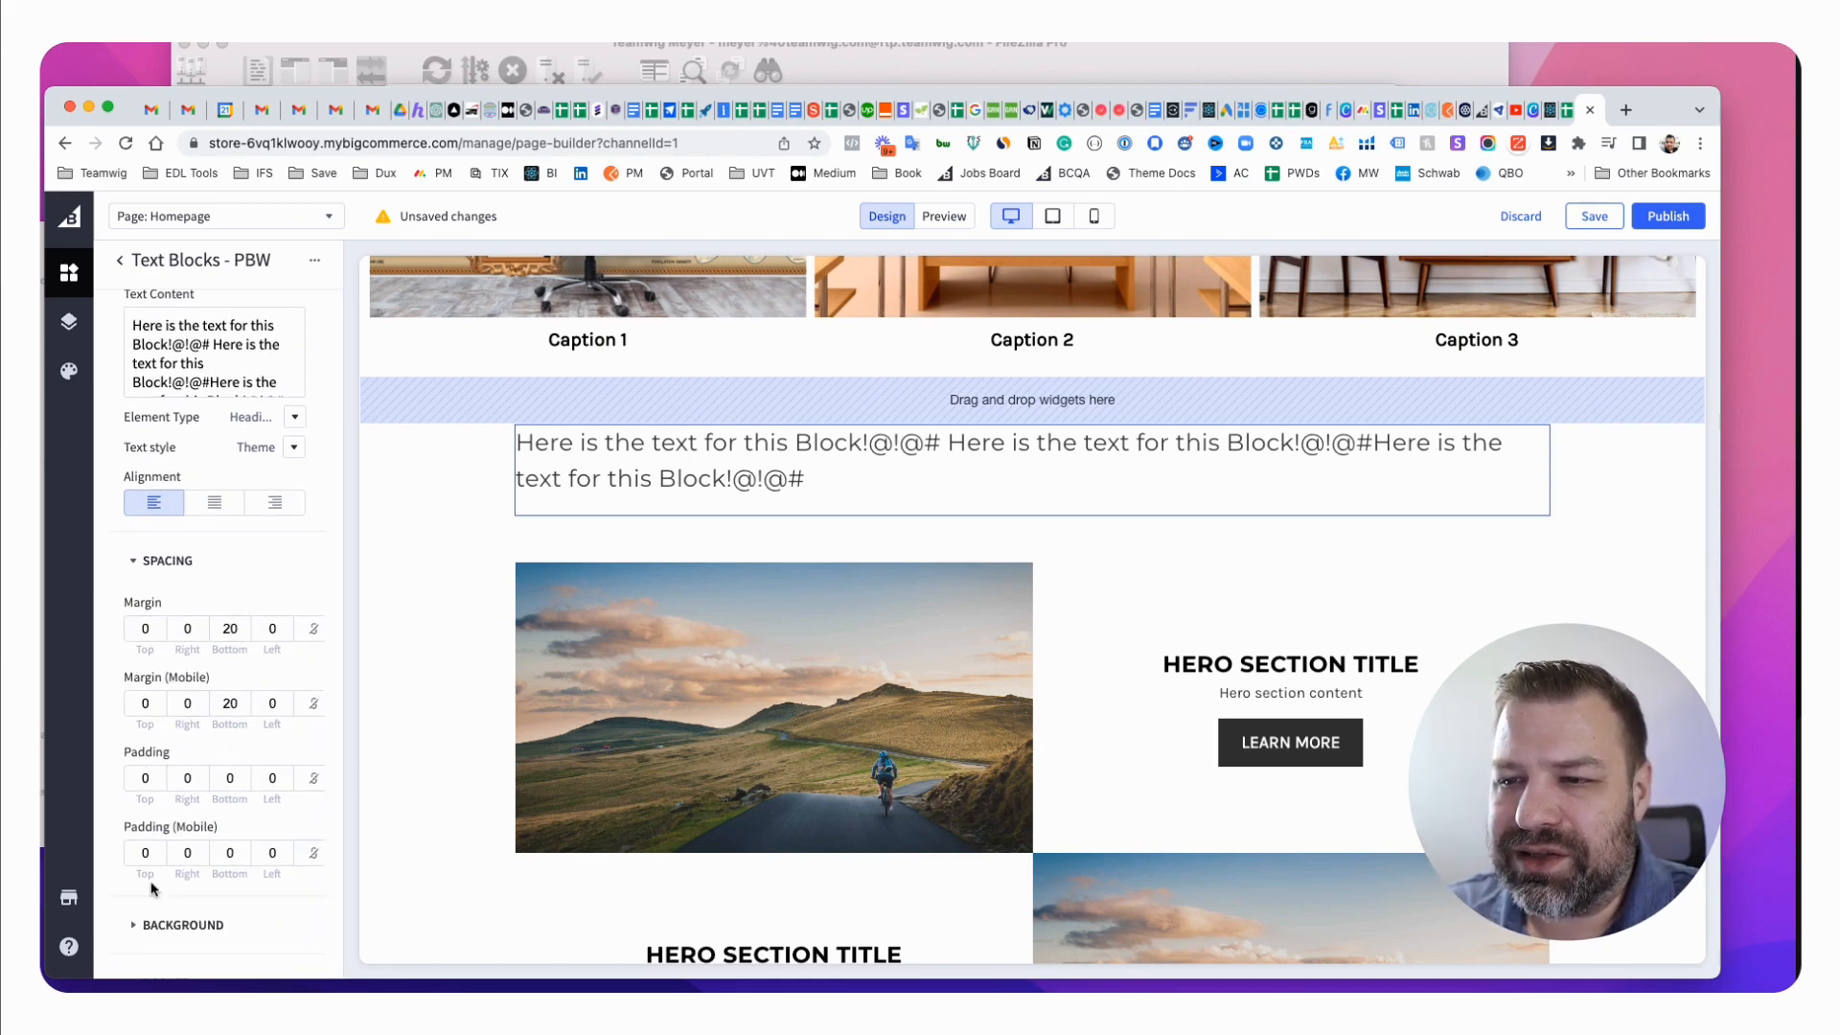
click(134, 562)
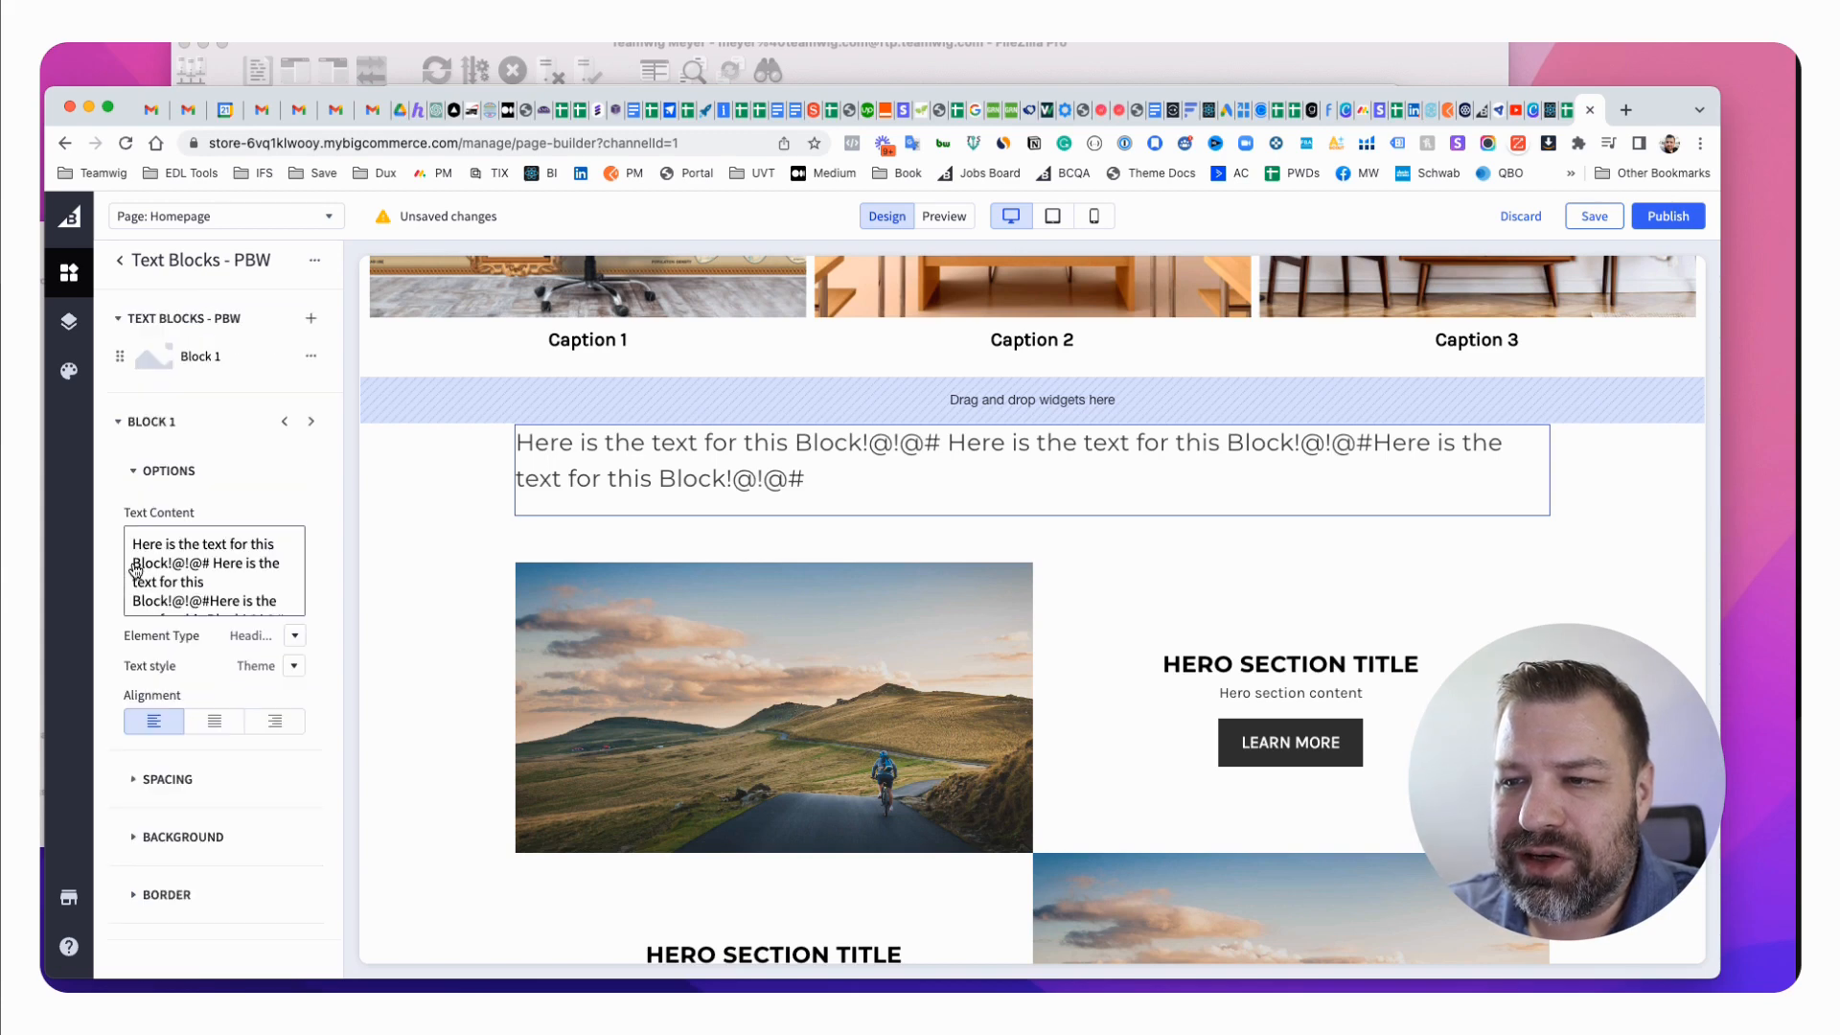
click(185, 784)
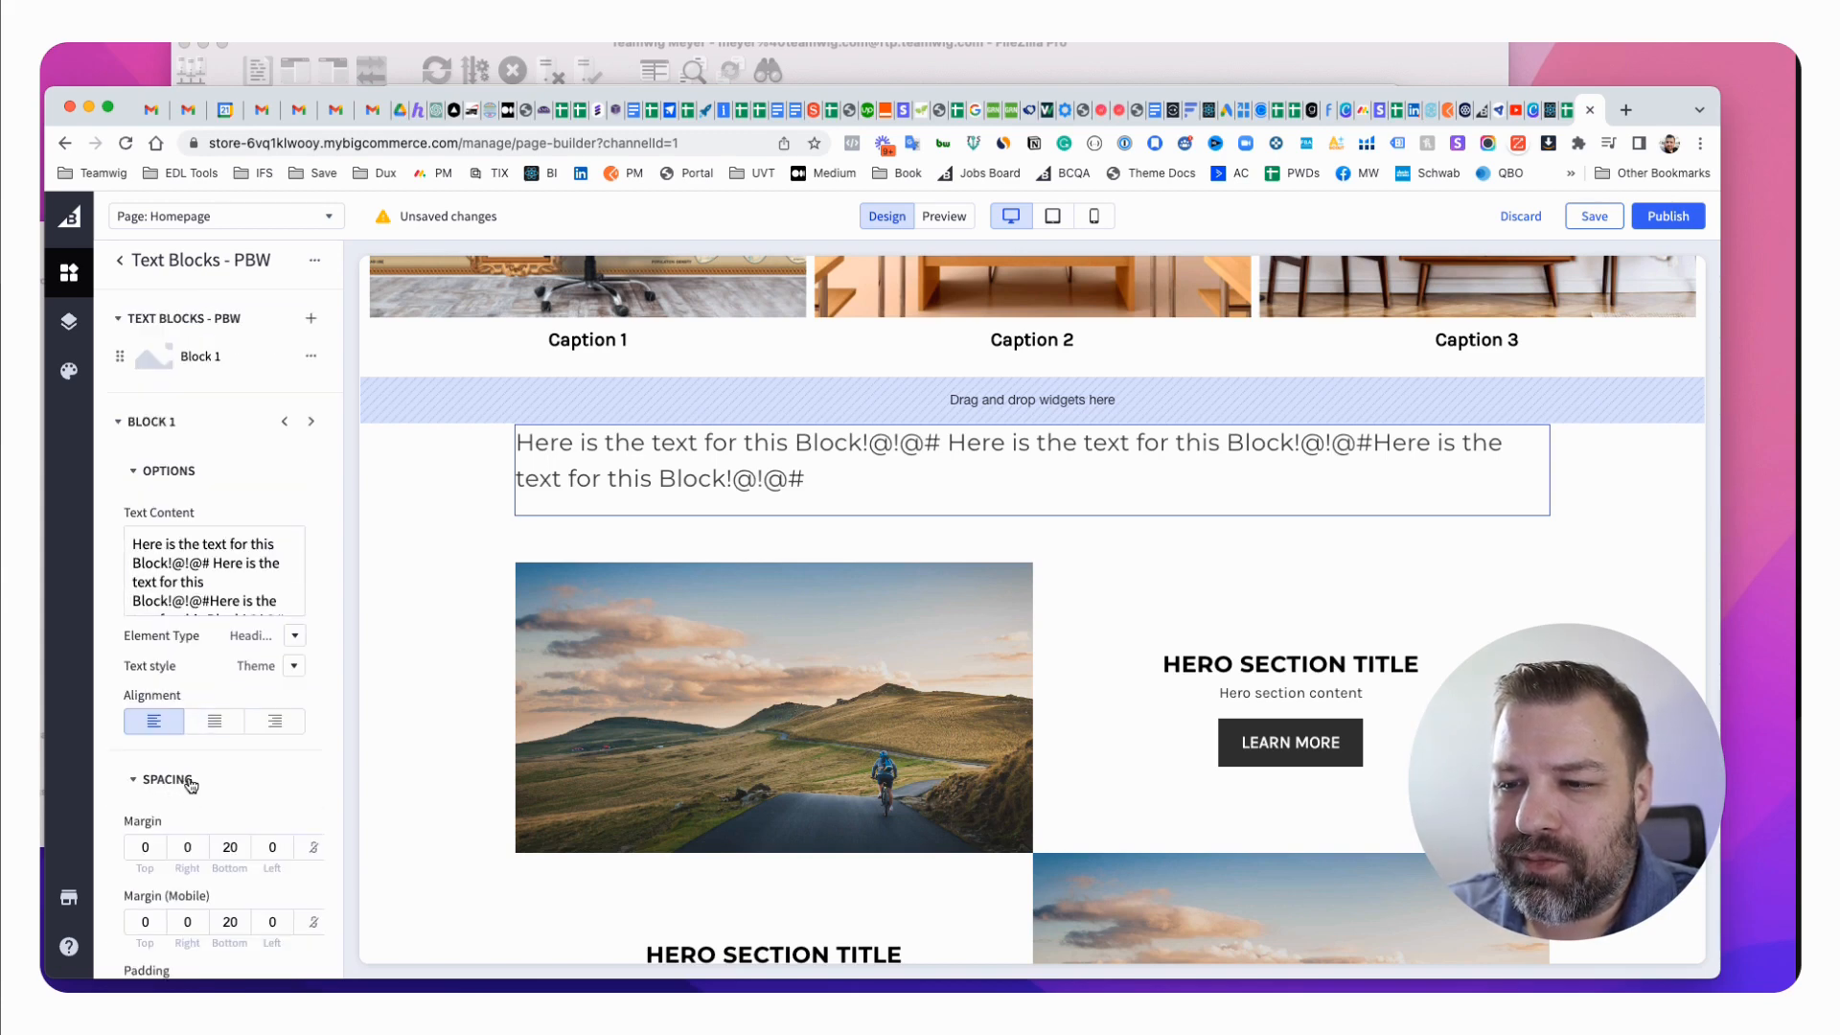
scroll(190, 781, down, 5)
click(161, 563)
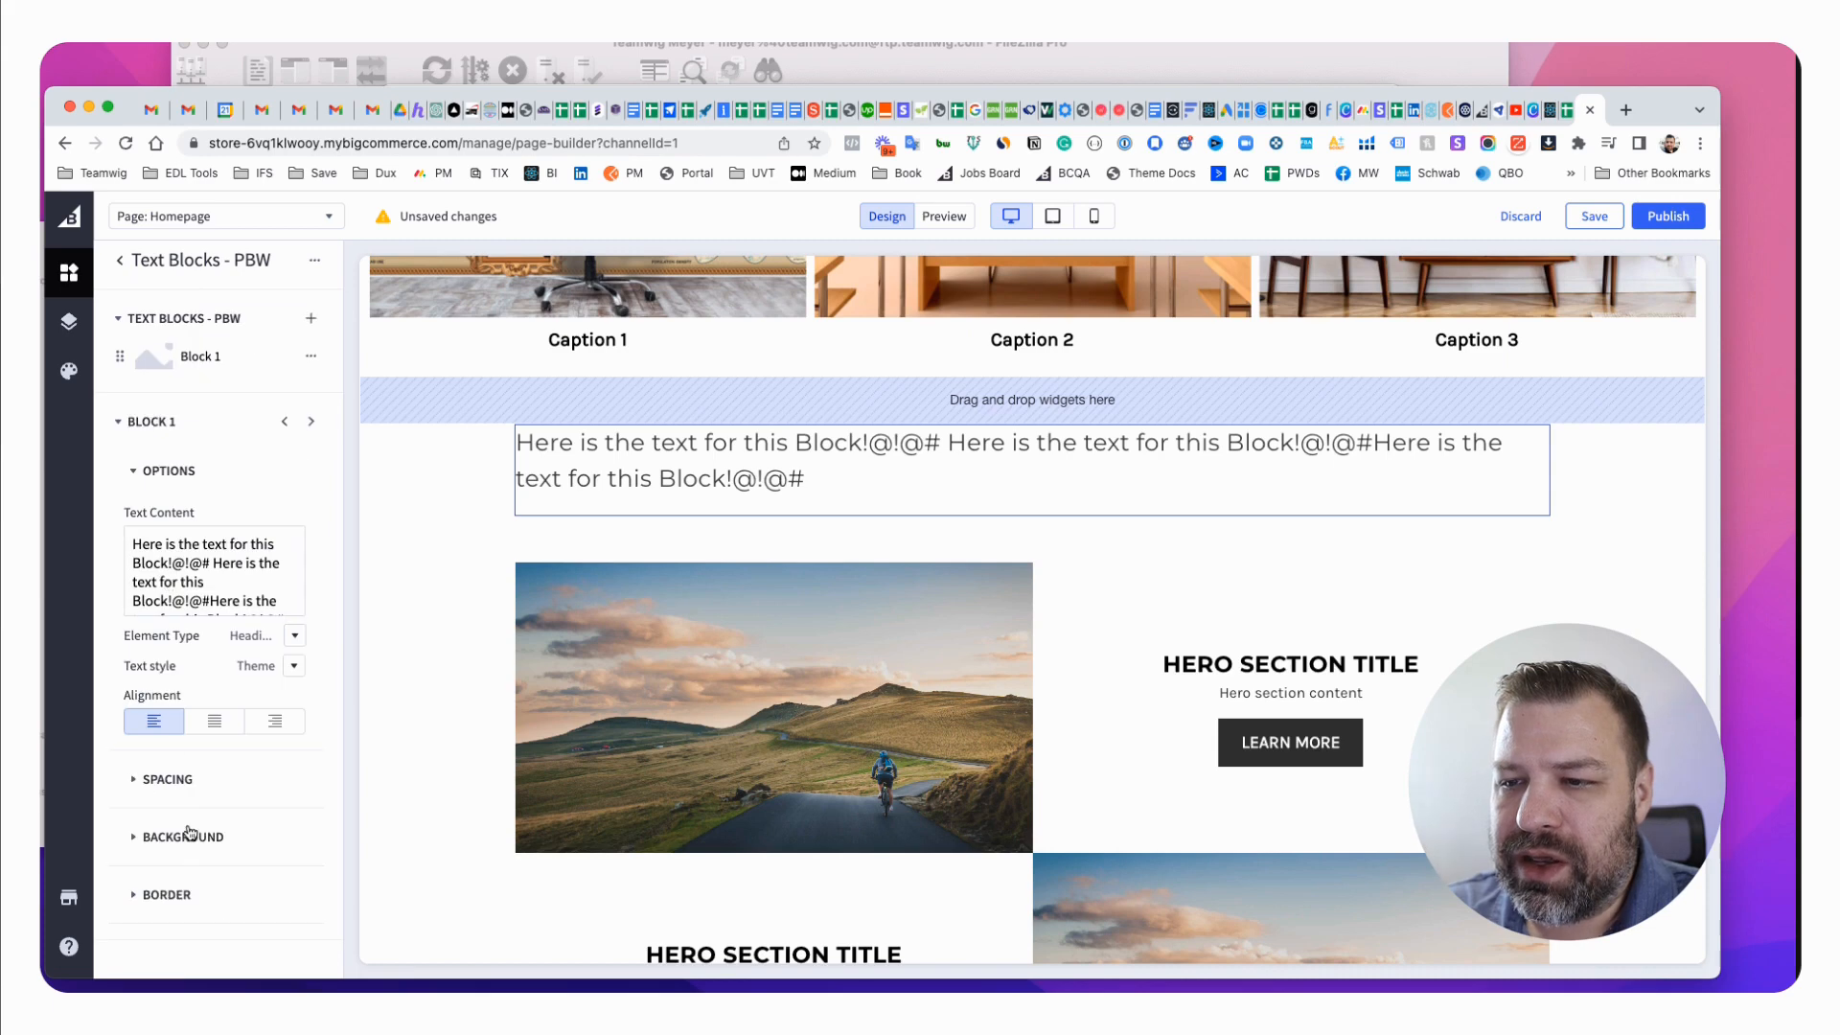
Set Block 1's background color to blue #007DC6.
click(189, 835)
scroll(182, 782, down, 1)
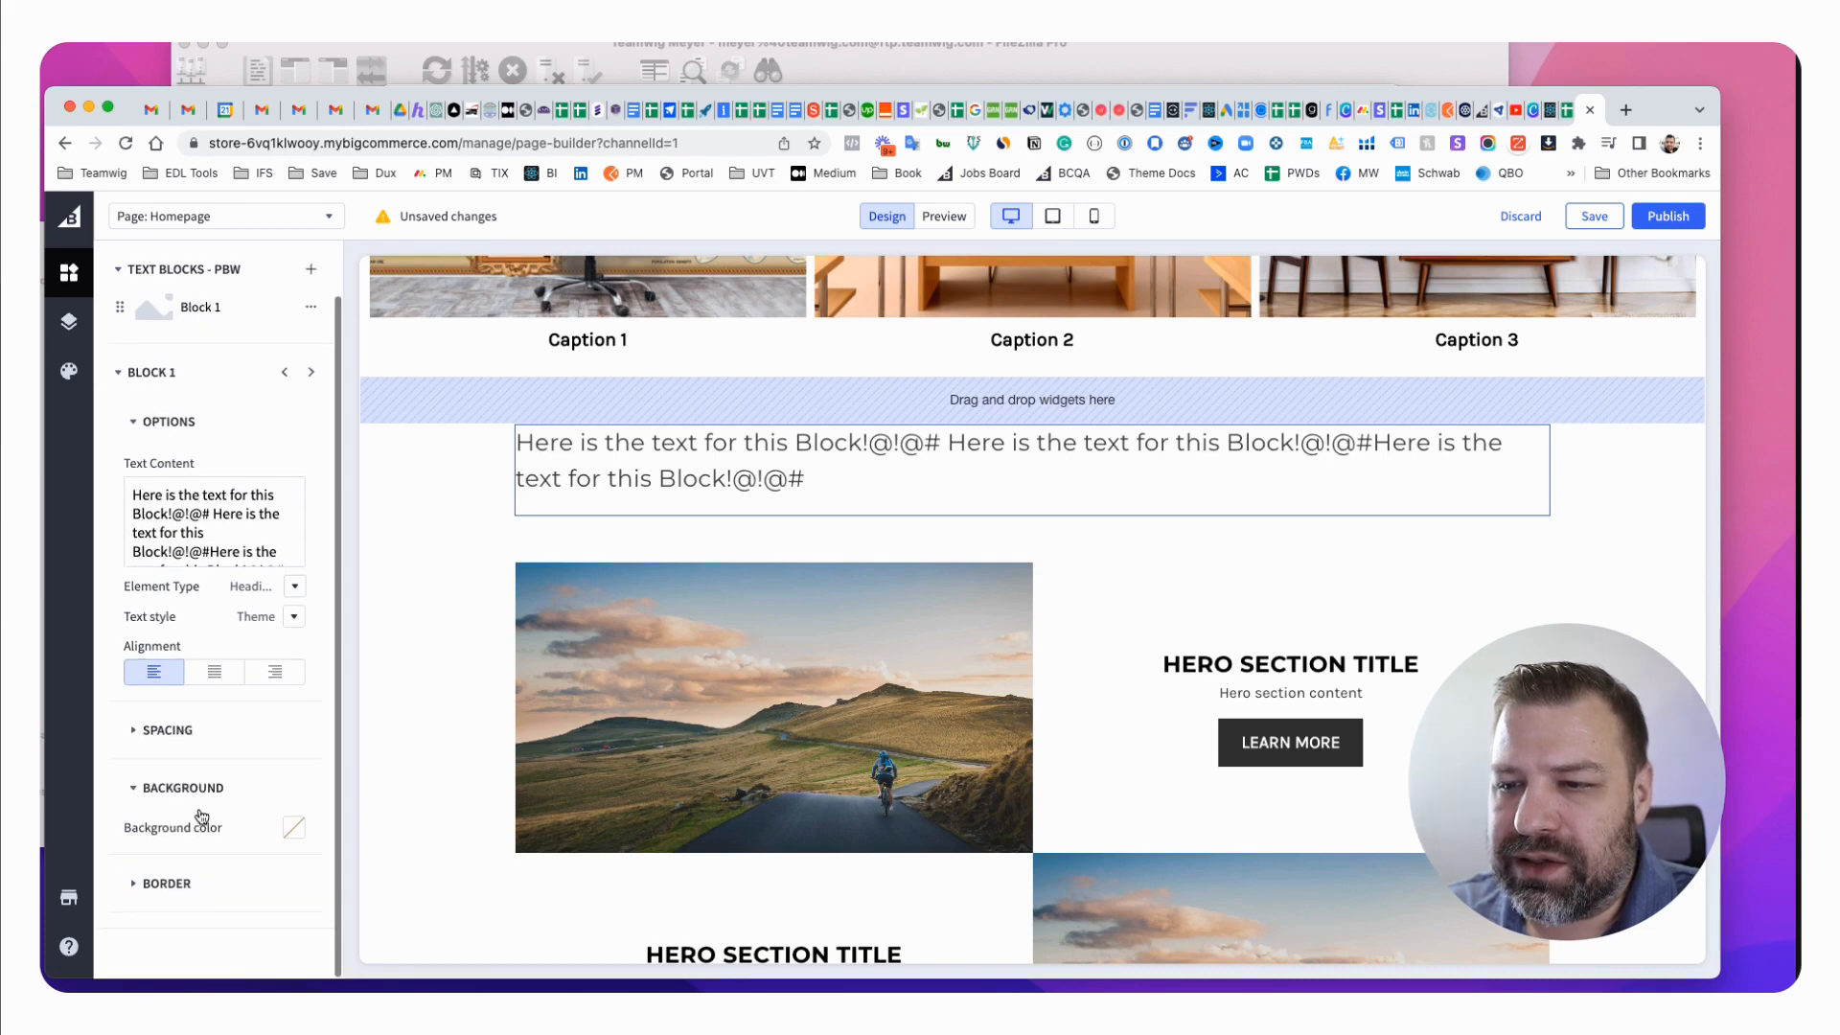
click(292, 827)
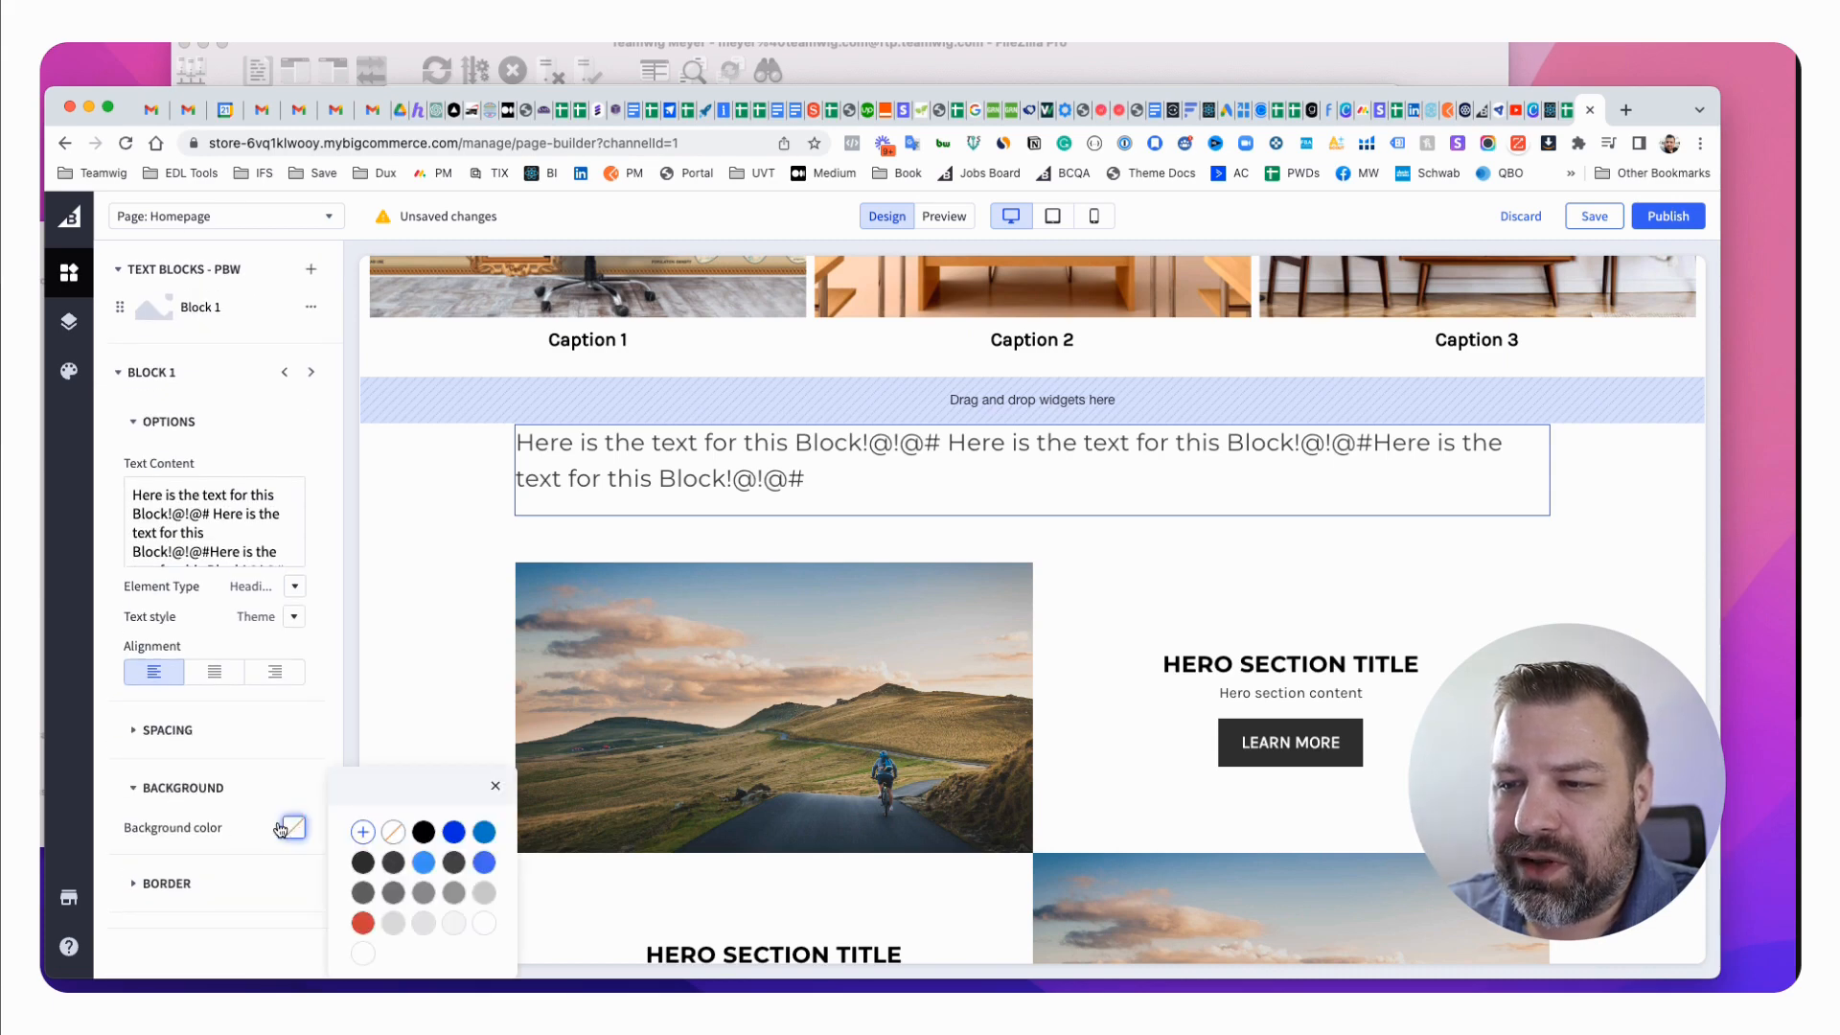
click(484, 832)
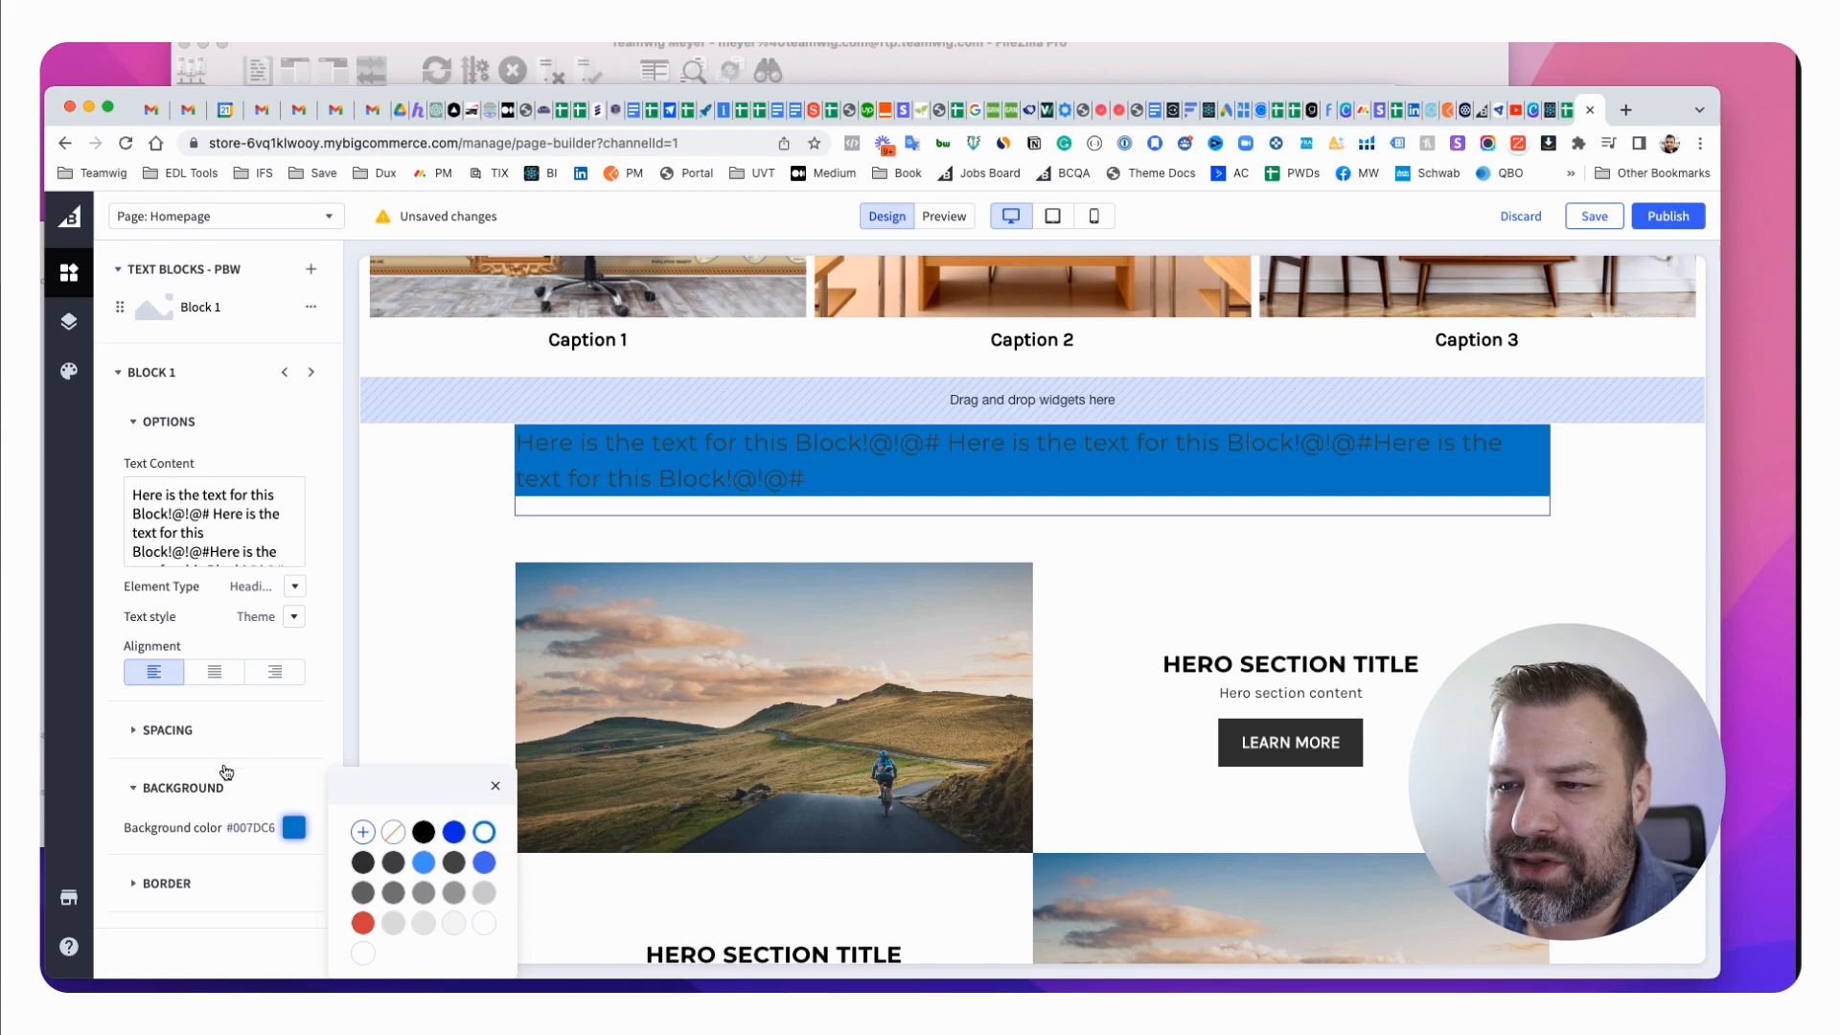
Set Block 1's desktop padding to 10 top, 20 right, 10 bottom and 20 left.
click(179, 751)
click(180, 752)
click(155, 691)
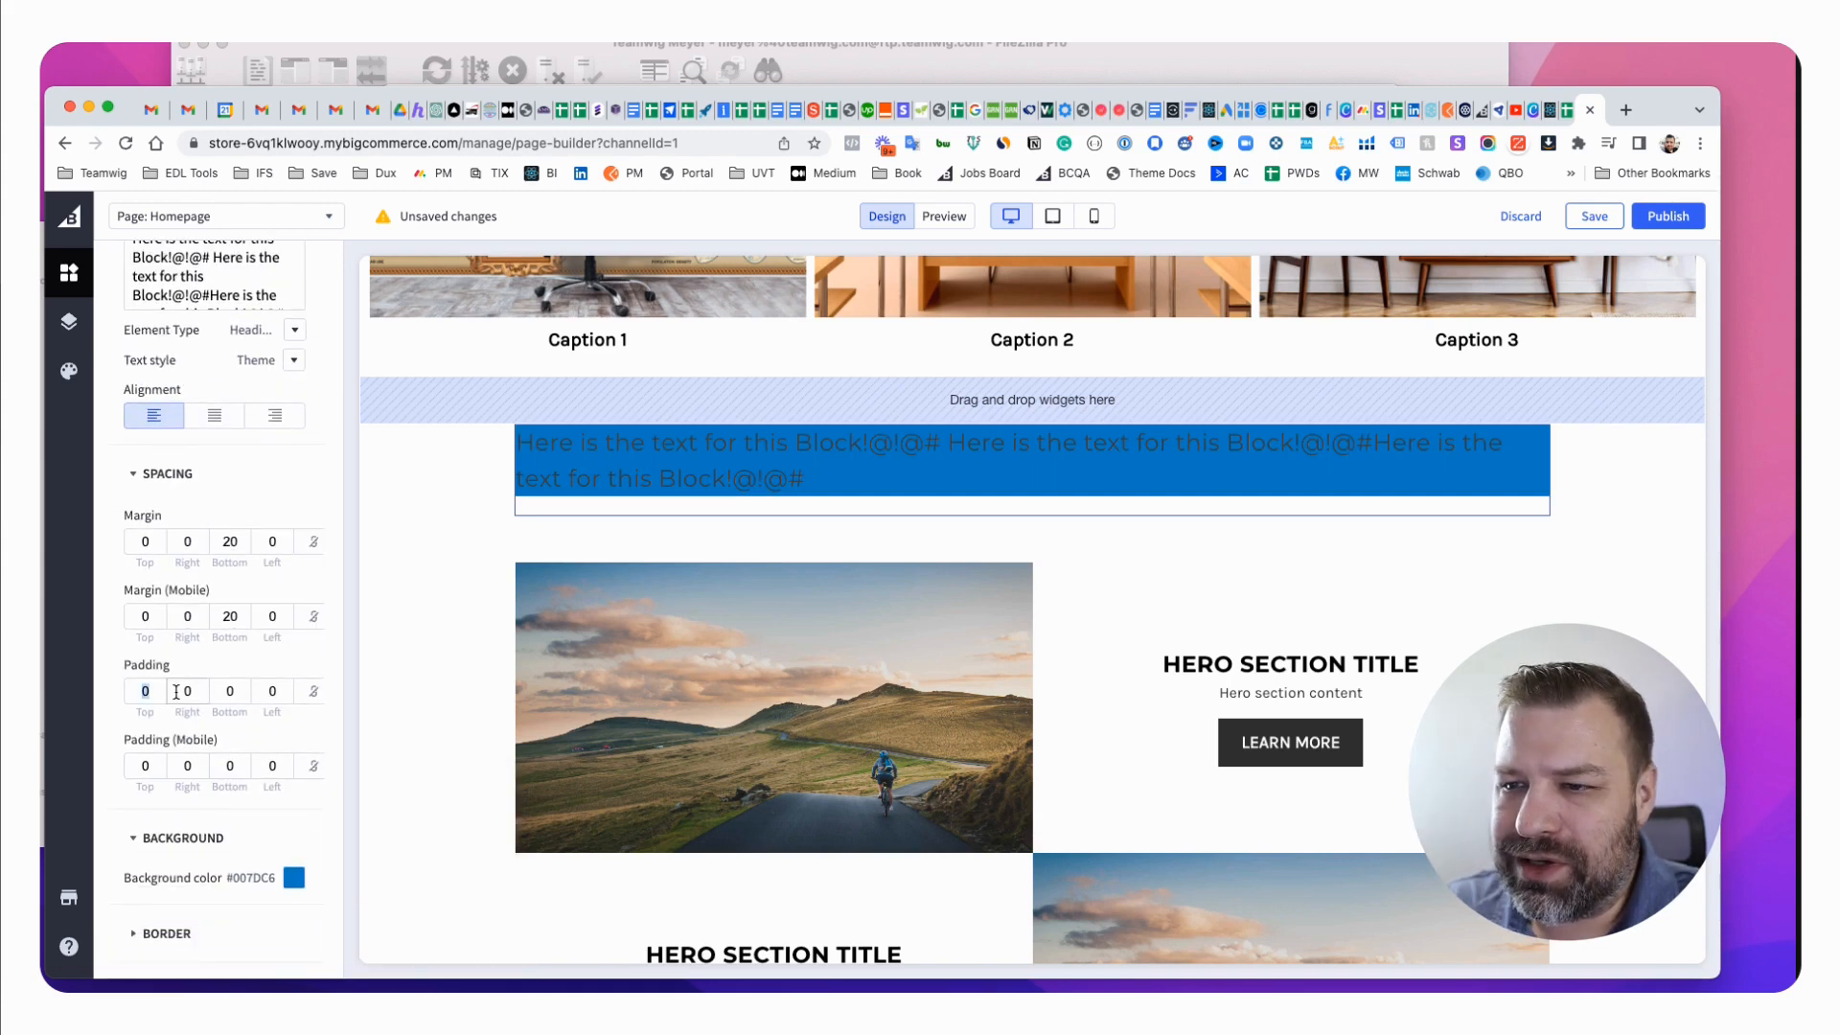
text(10)
key(Tab)
text(20)
key(Tab)
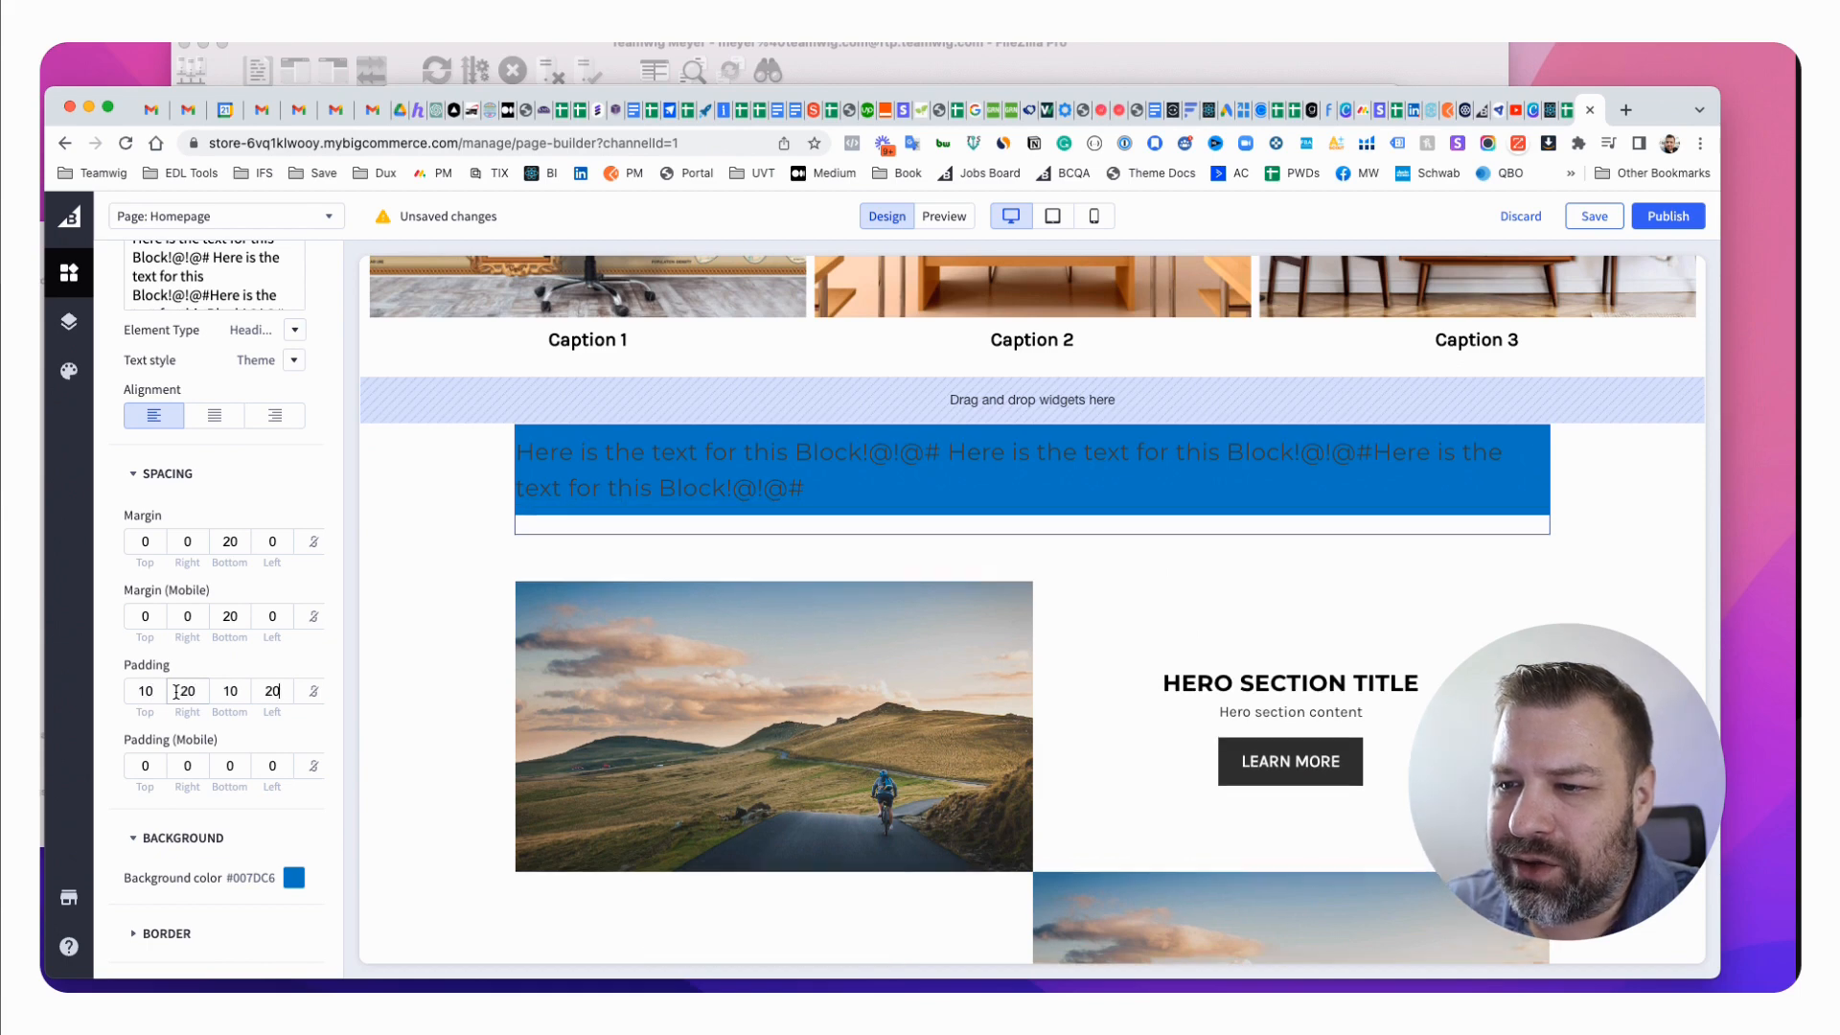
text(20)
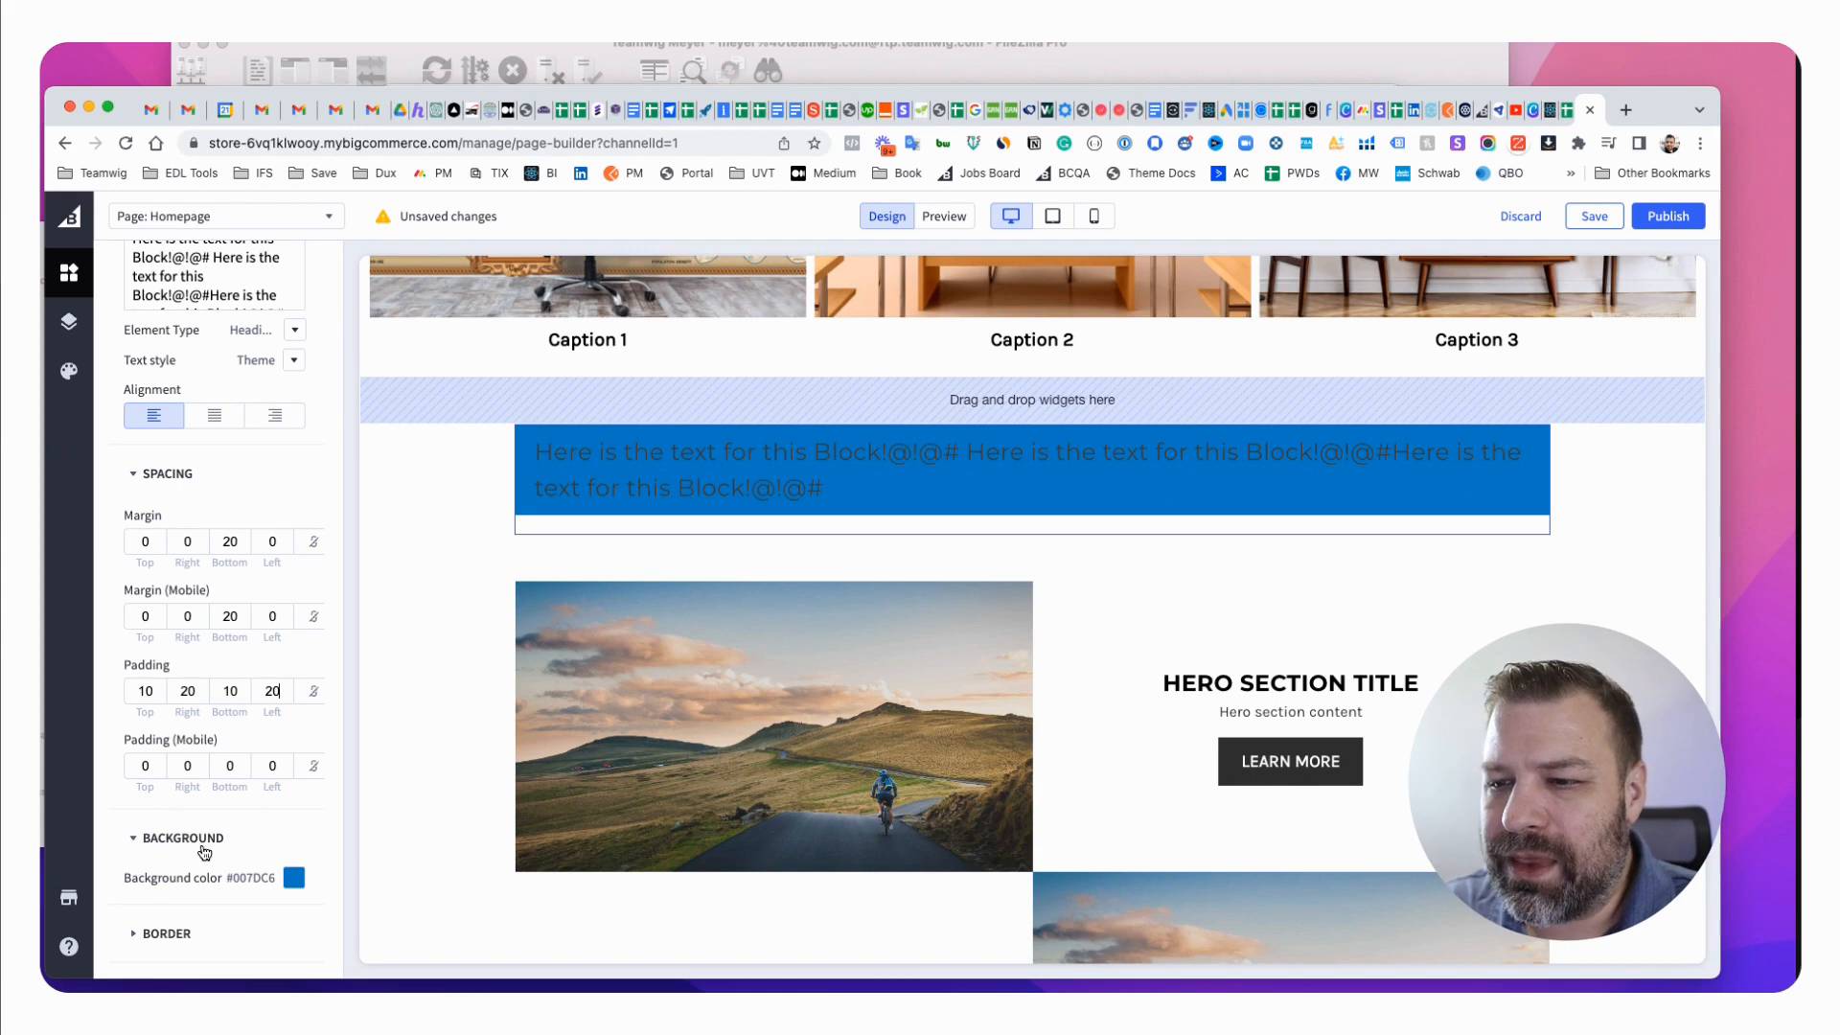
Give Block 1 a solid white #FFFFFF border with a thickness of 4 px.
click(175, 931)
scroll(265, 864, down, 3)
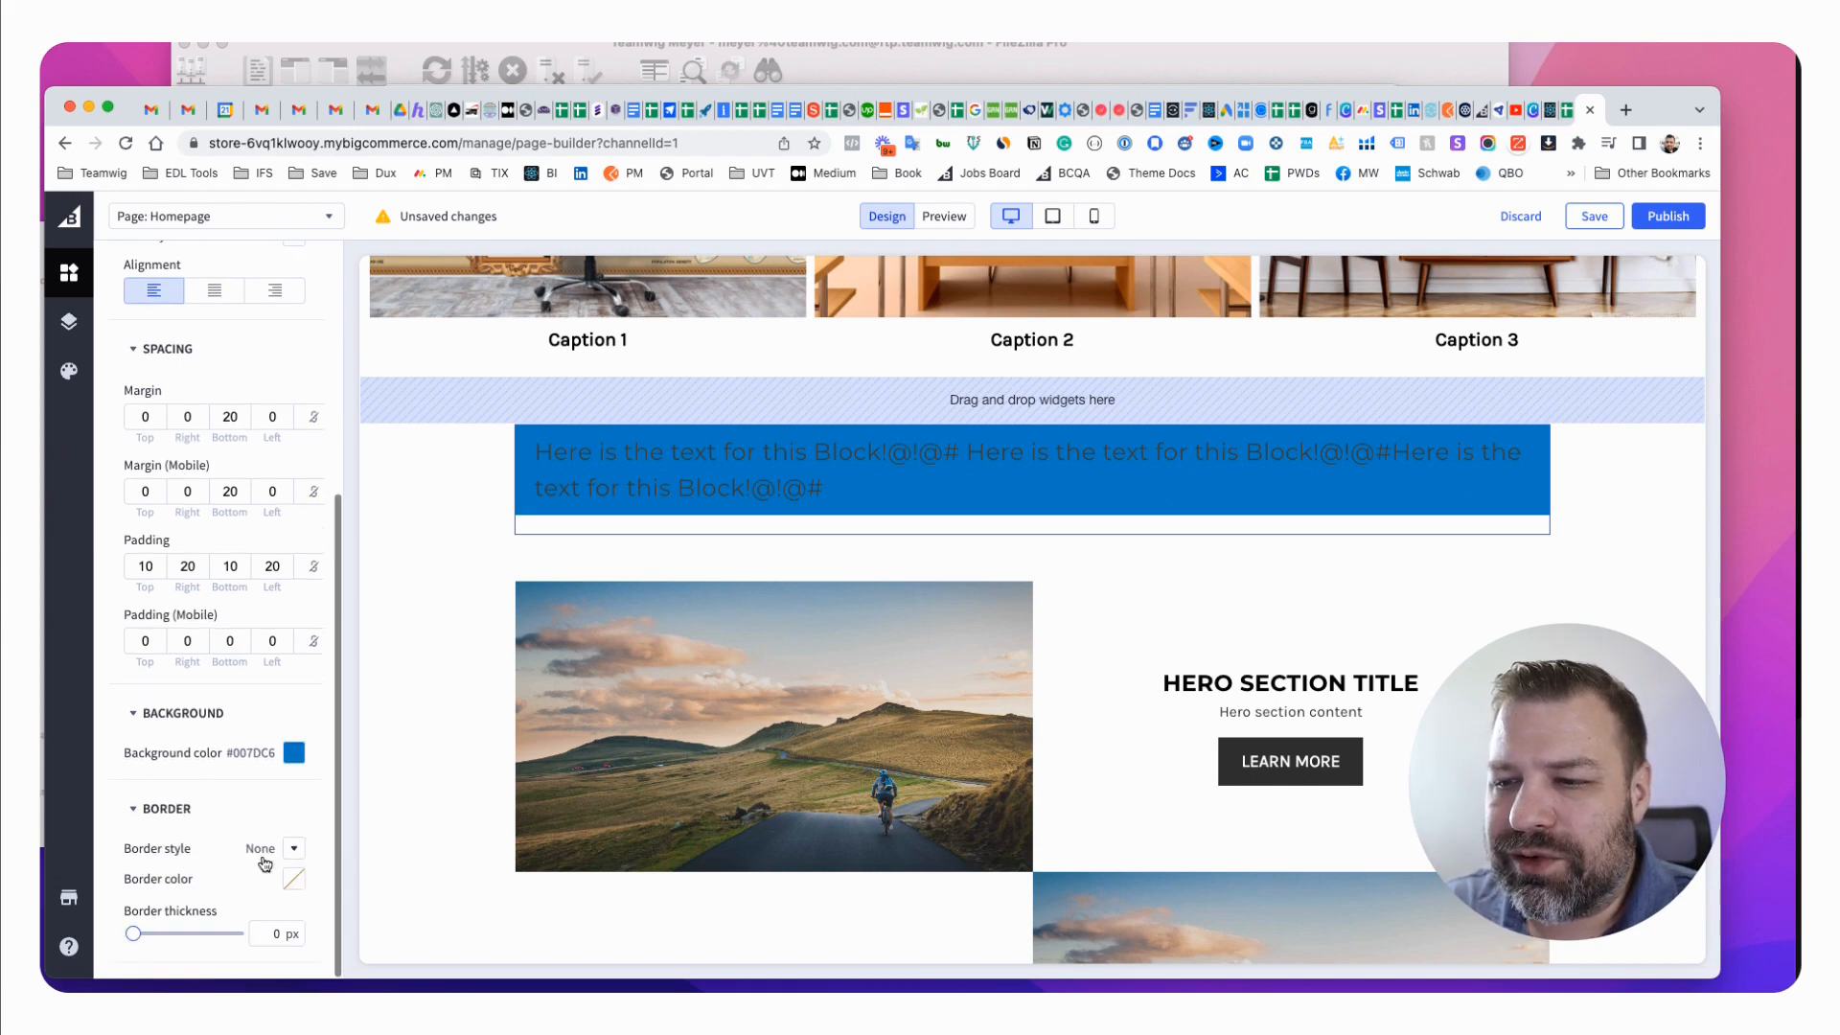
click(273, 849)
click(293, 876)
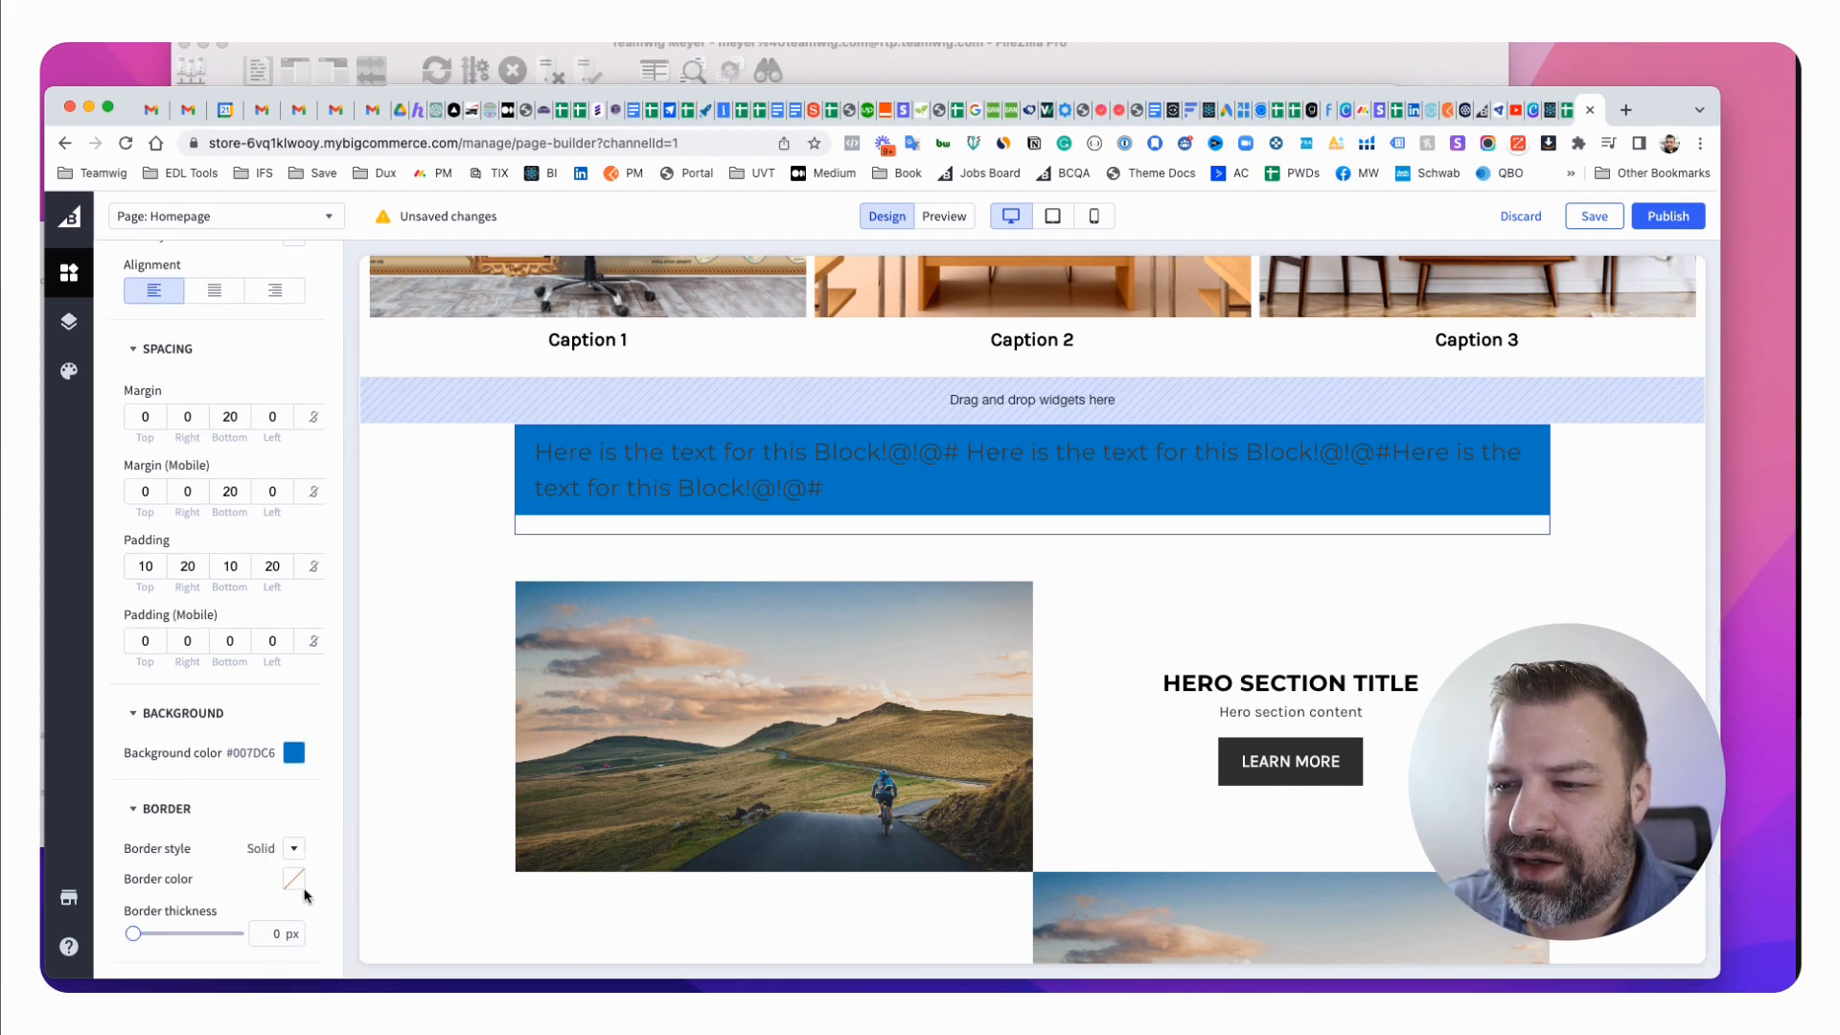
click(294, 880)
click(362, 923)
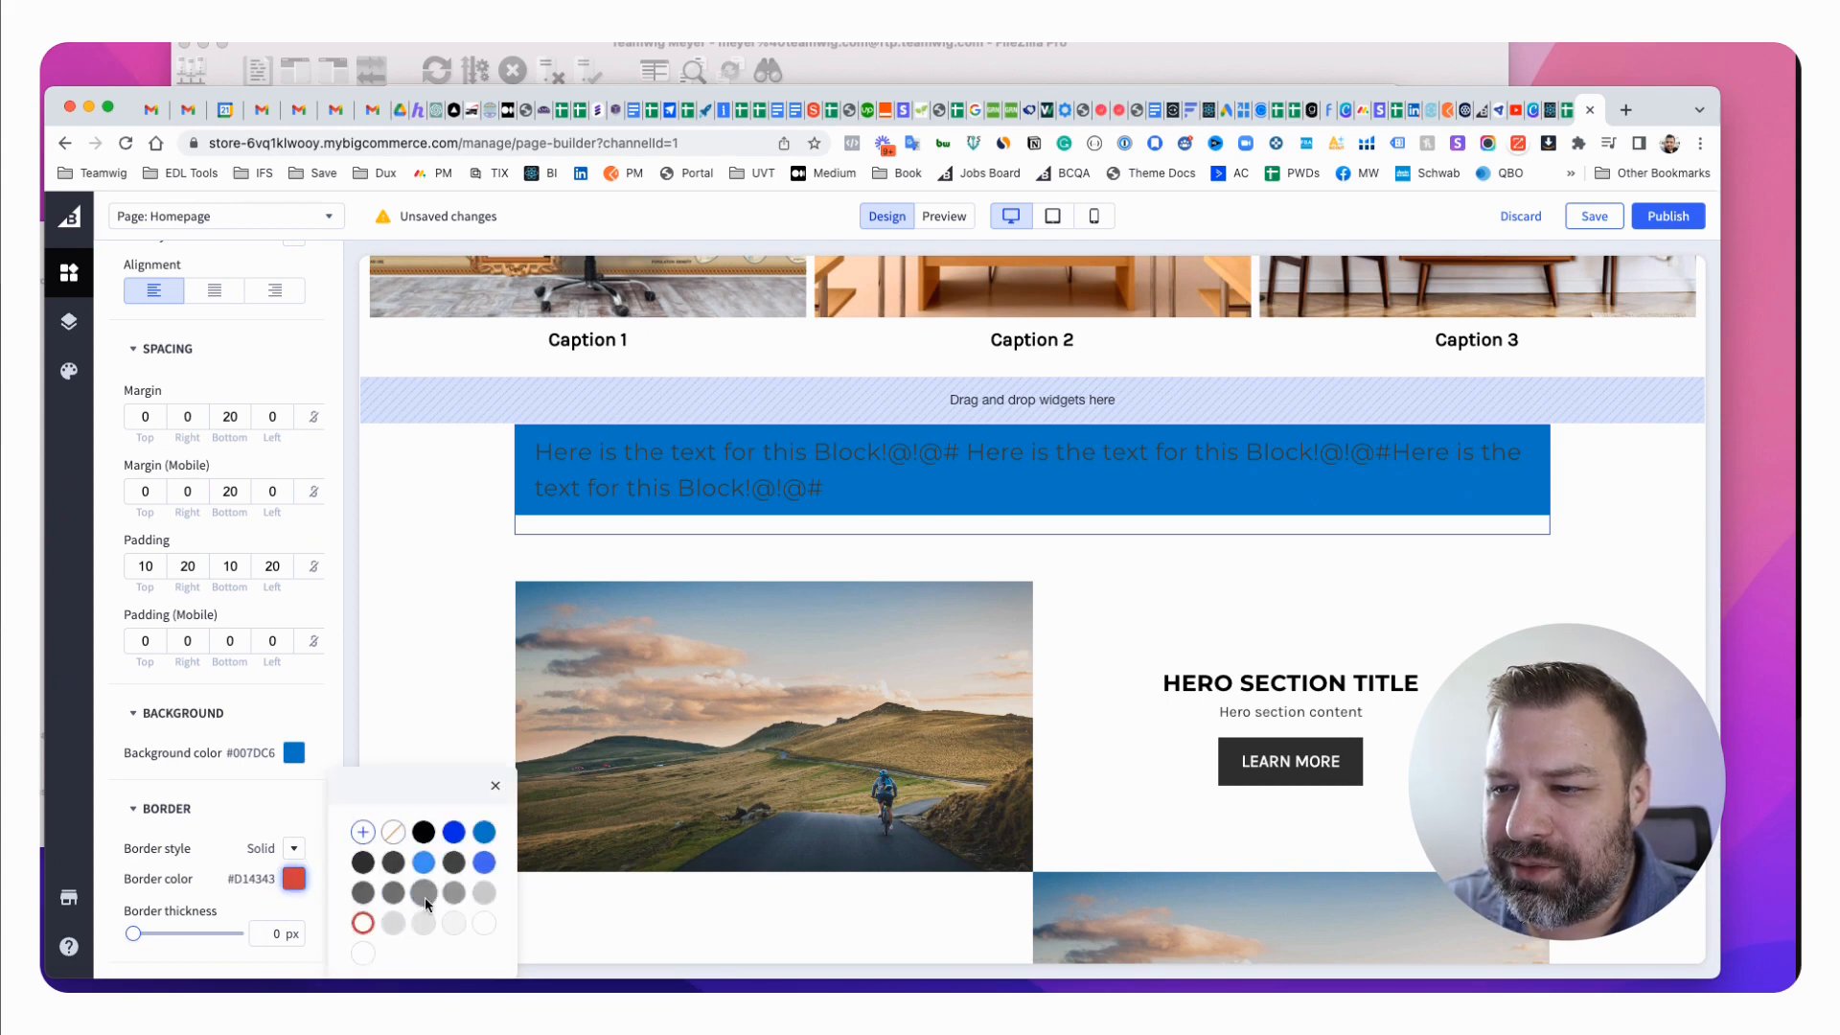
click(484, 922)
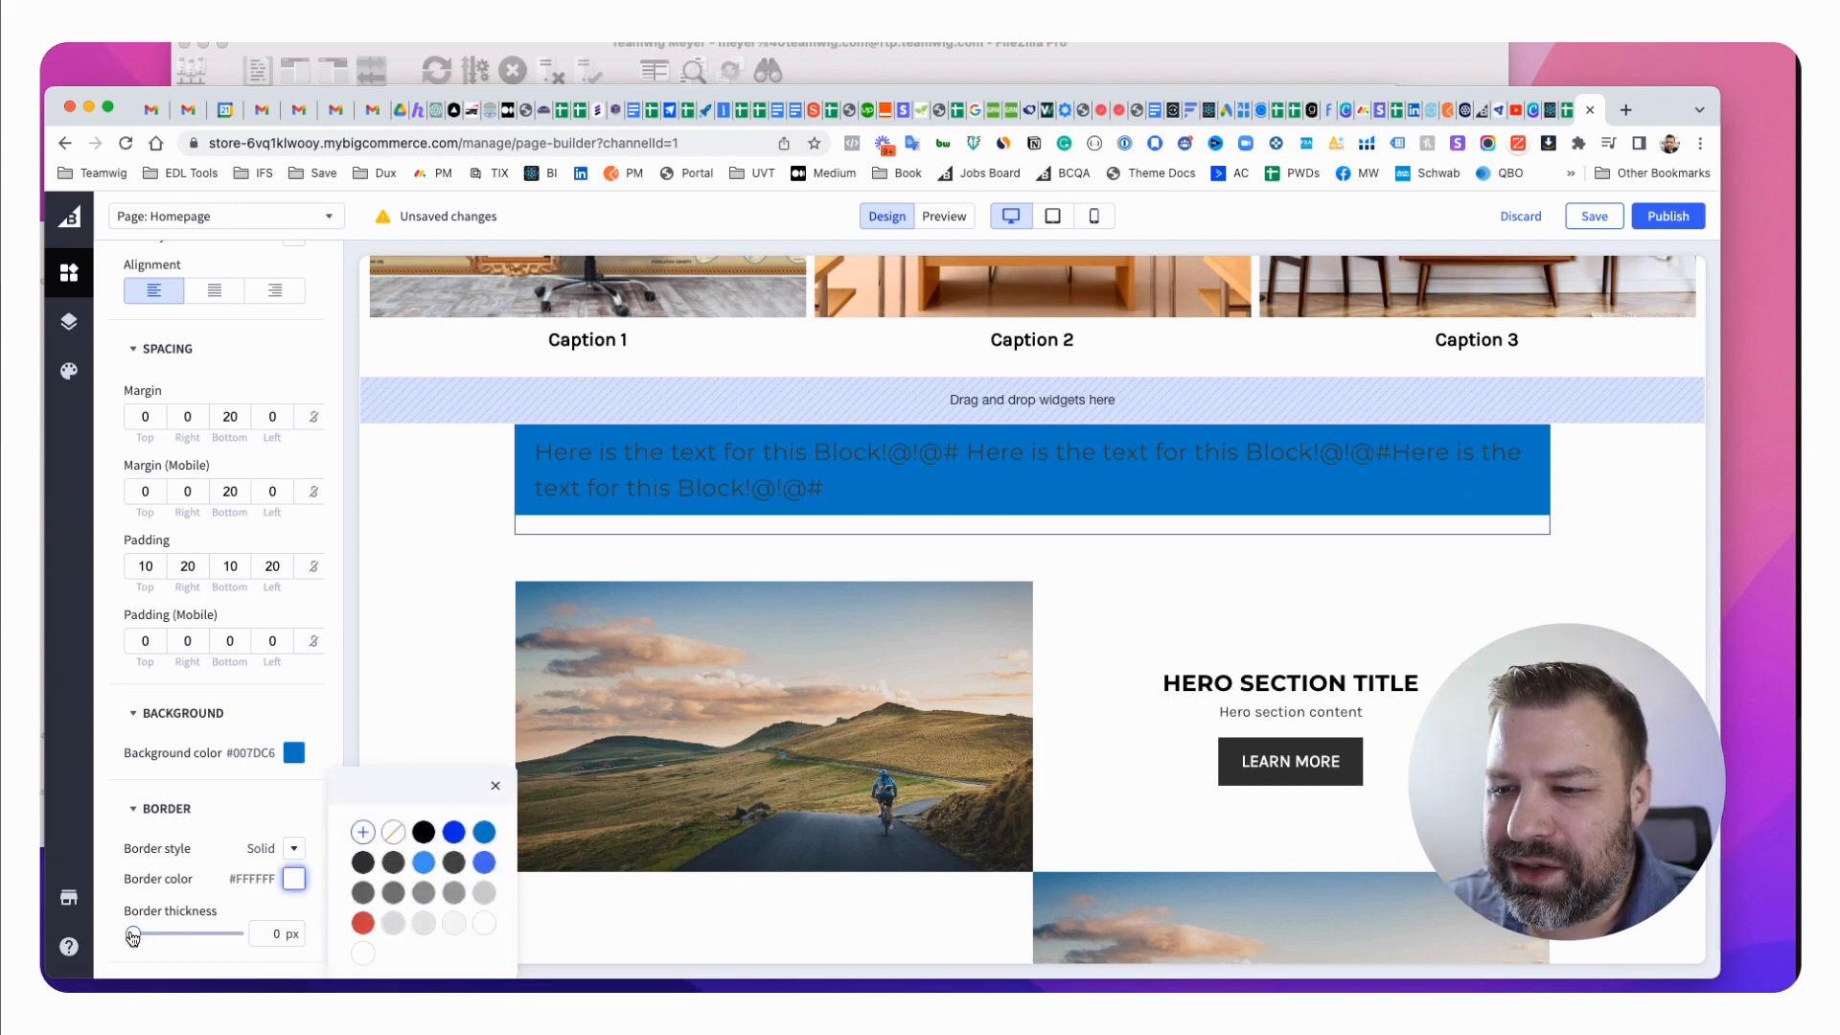
drag(132, 937, 175, 941)
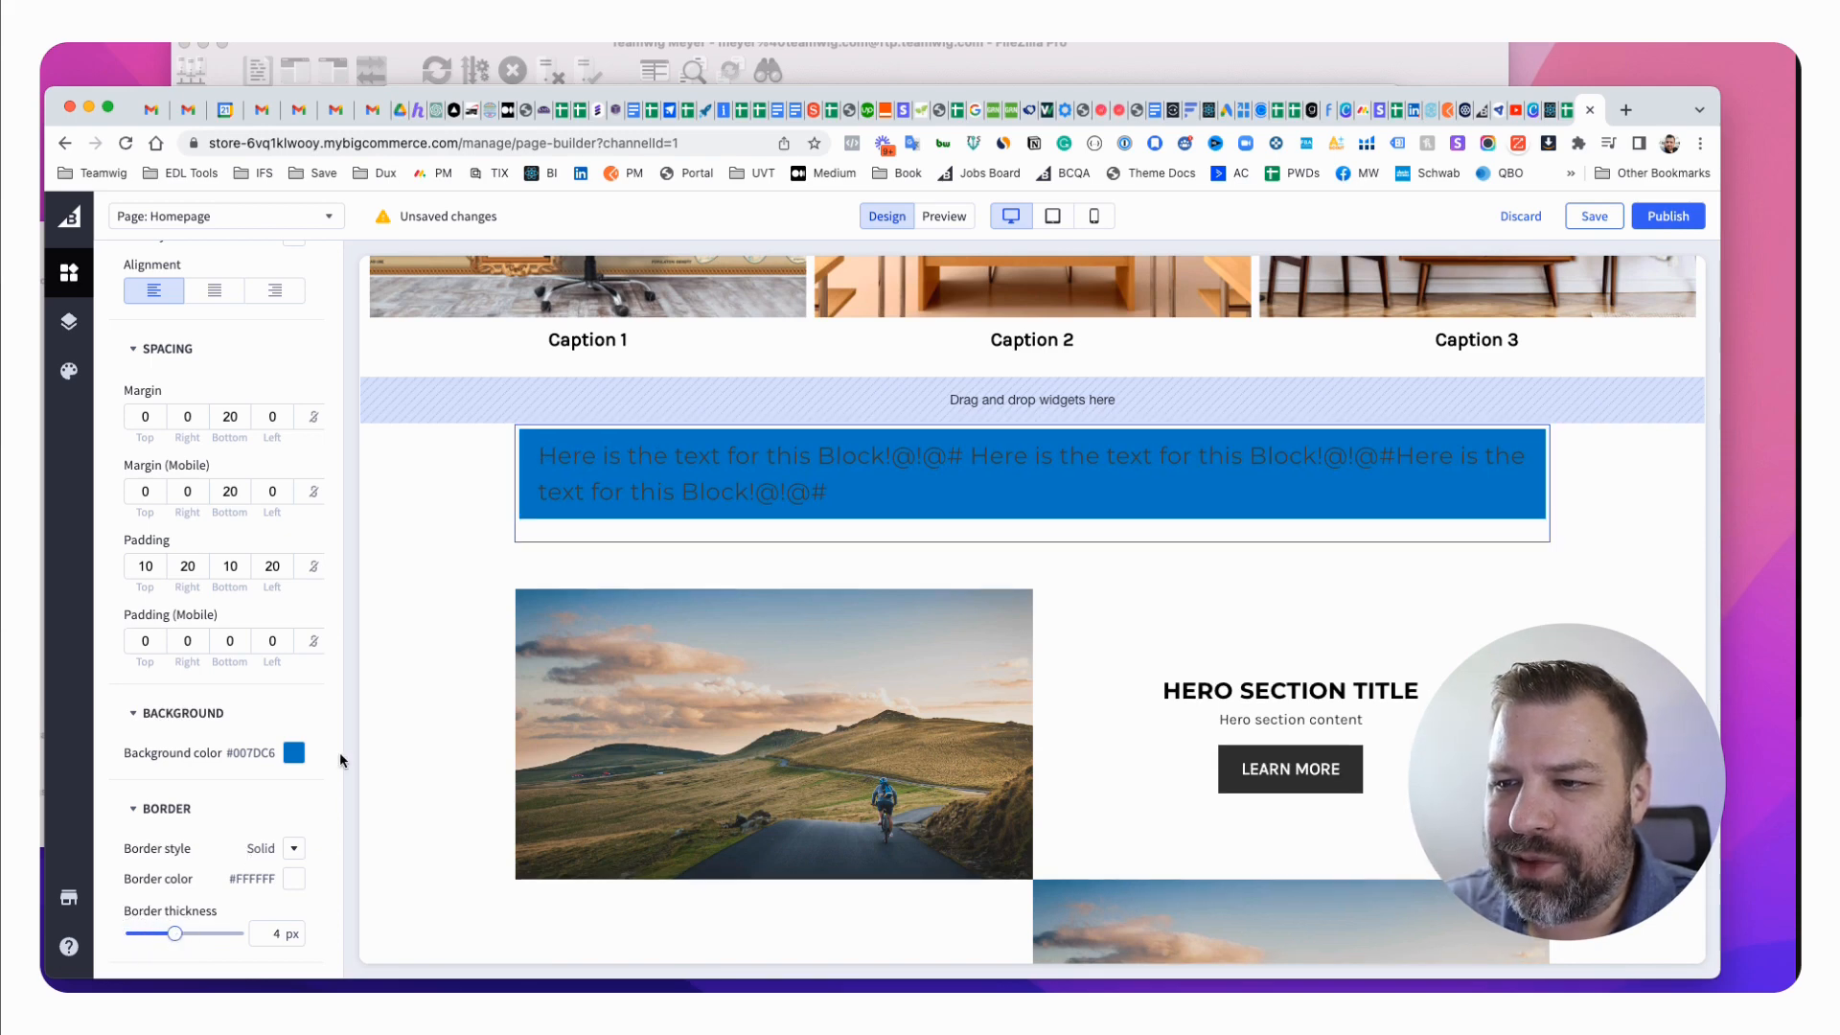
scroll(304, 750, up, 5)
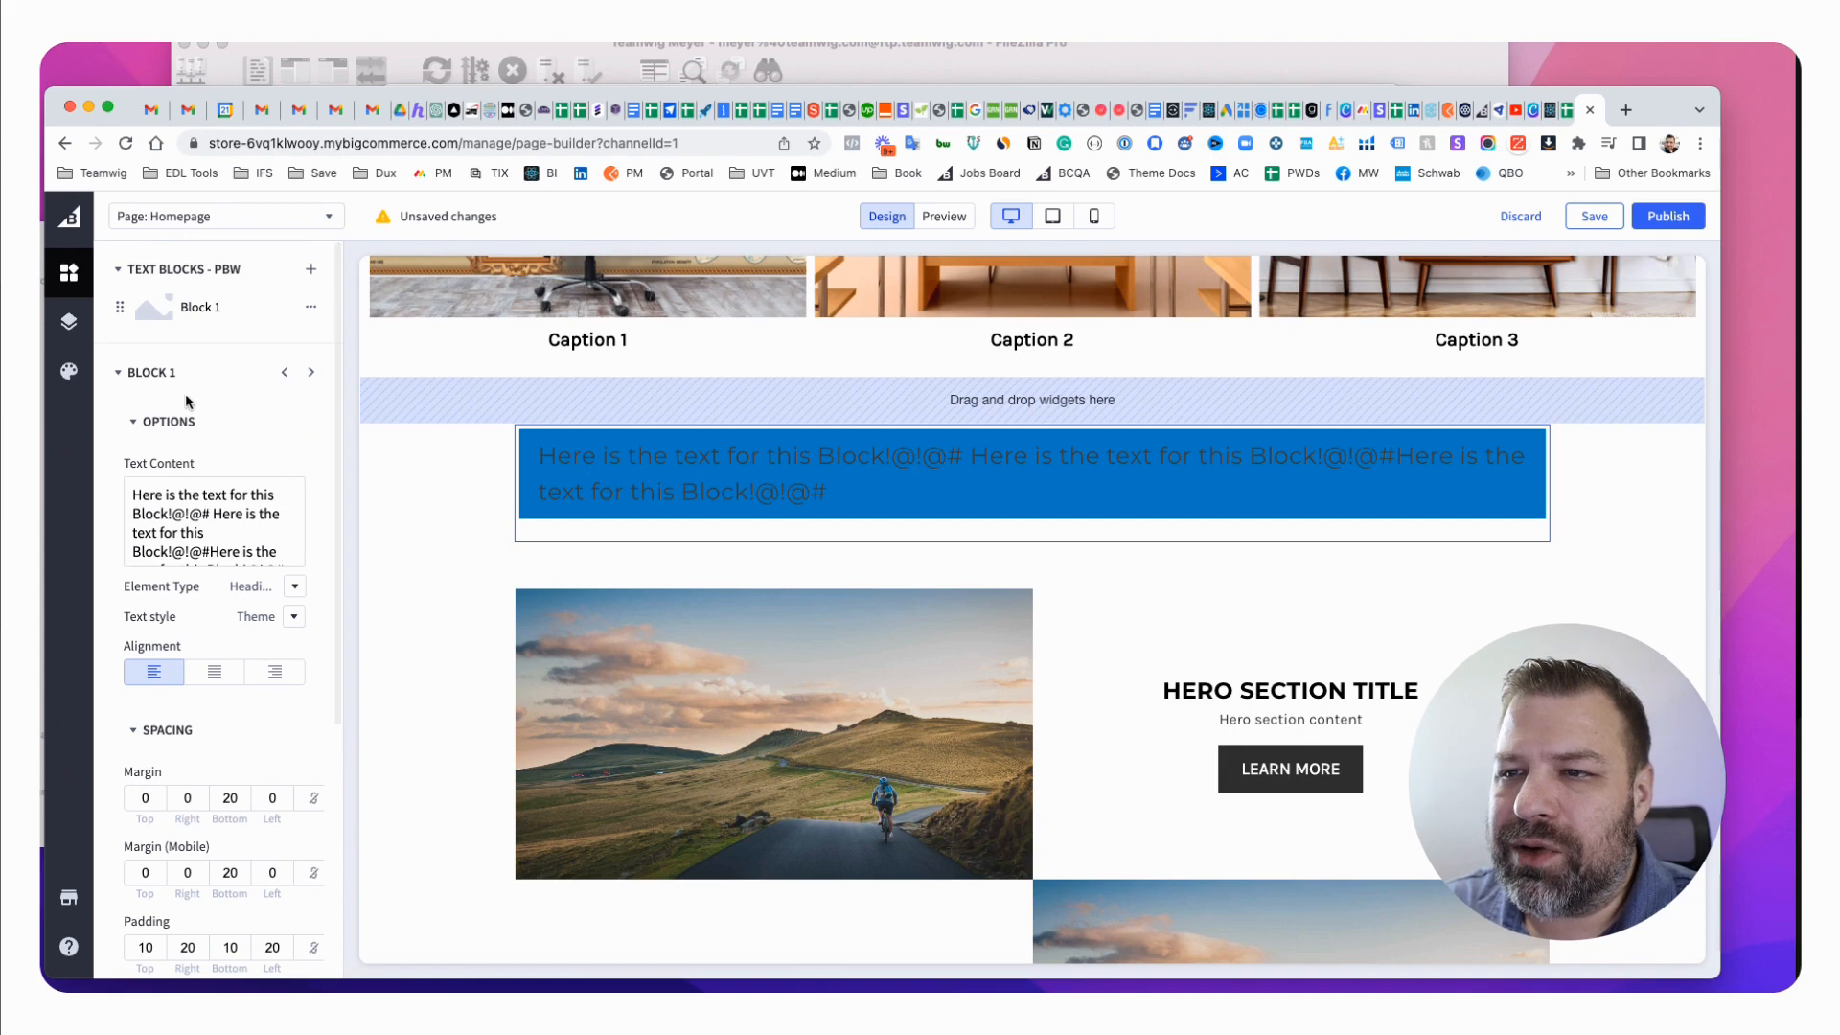
scroll(117, 378, up, 1)
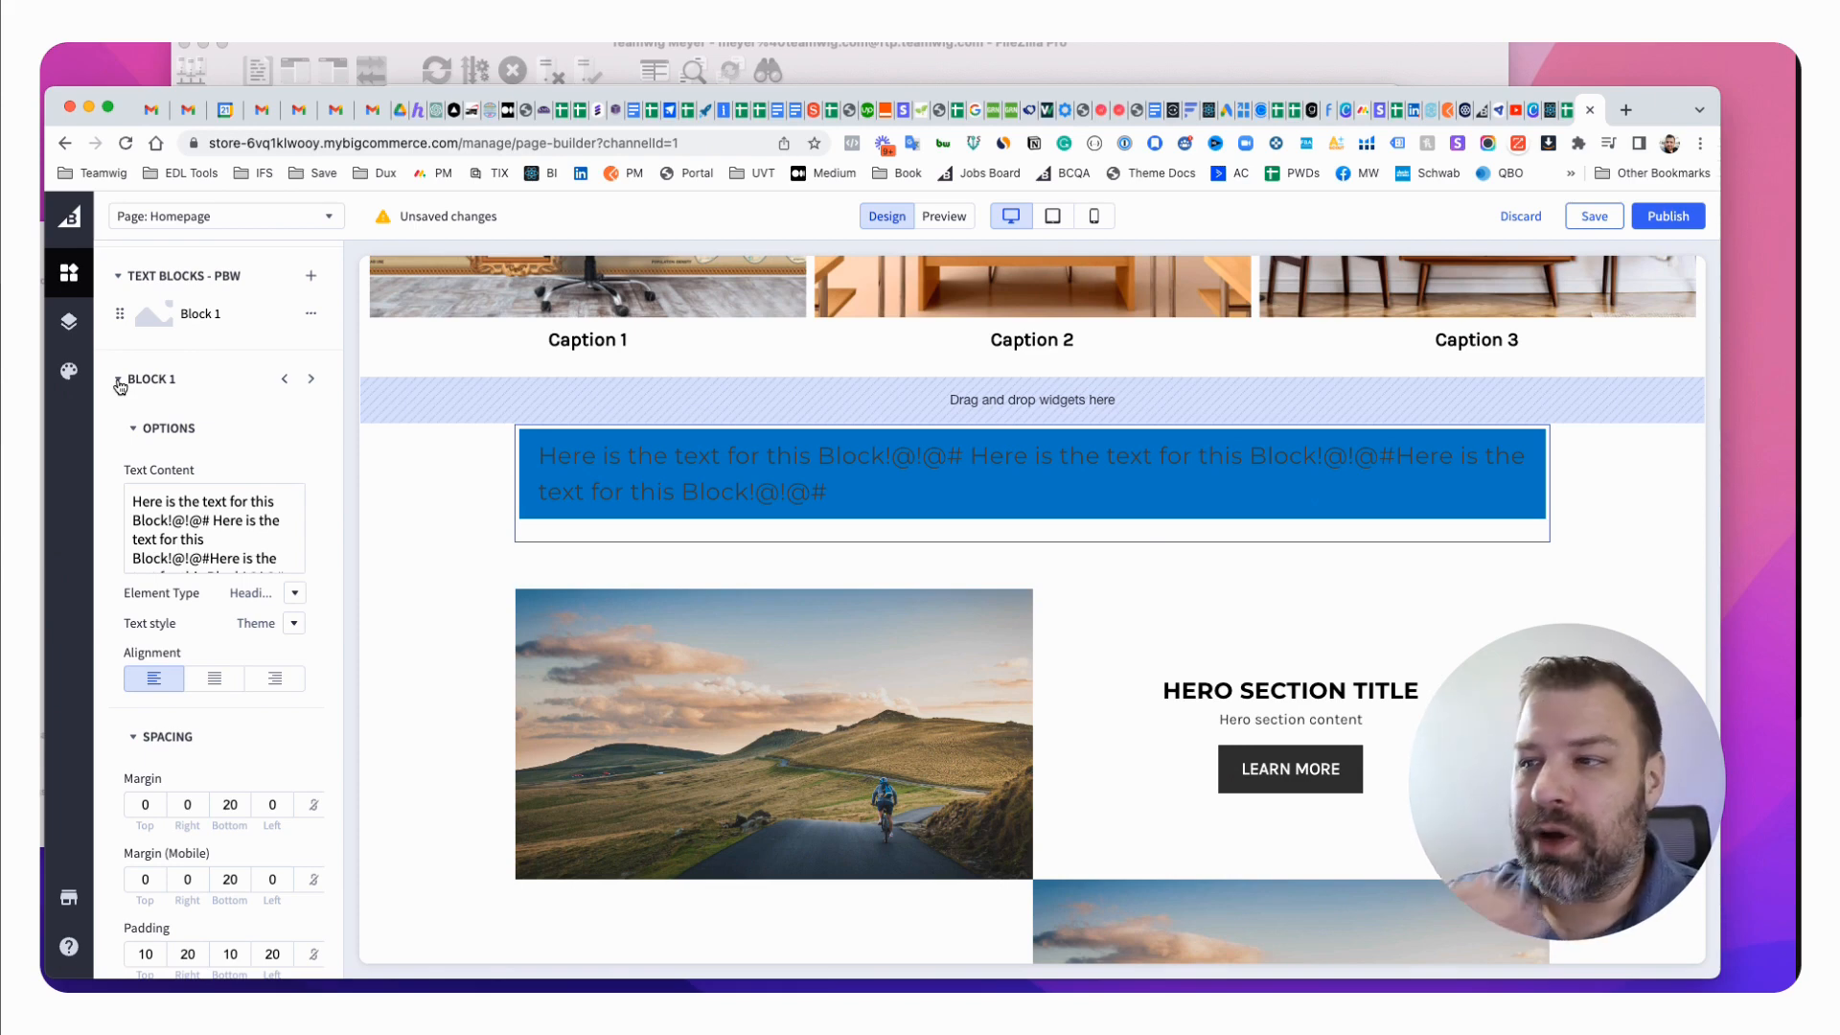
scroll(120, 385, down, 1)
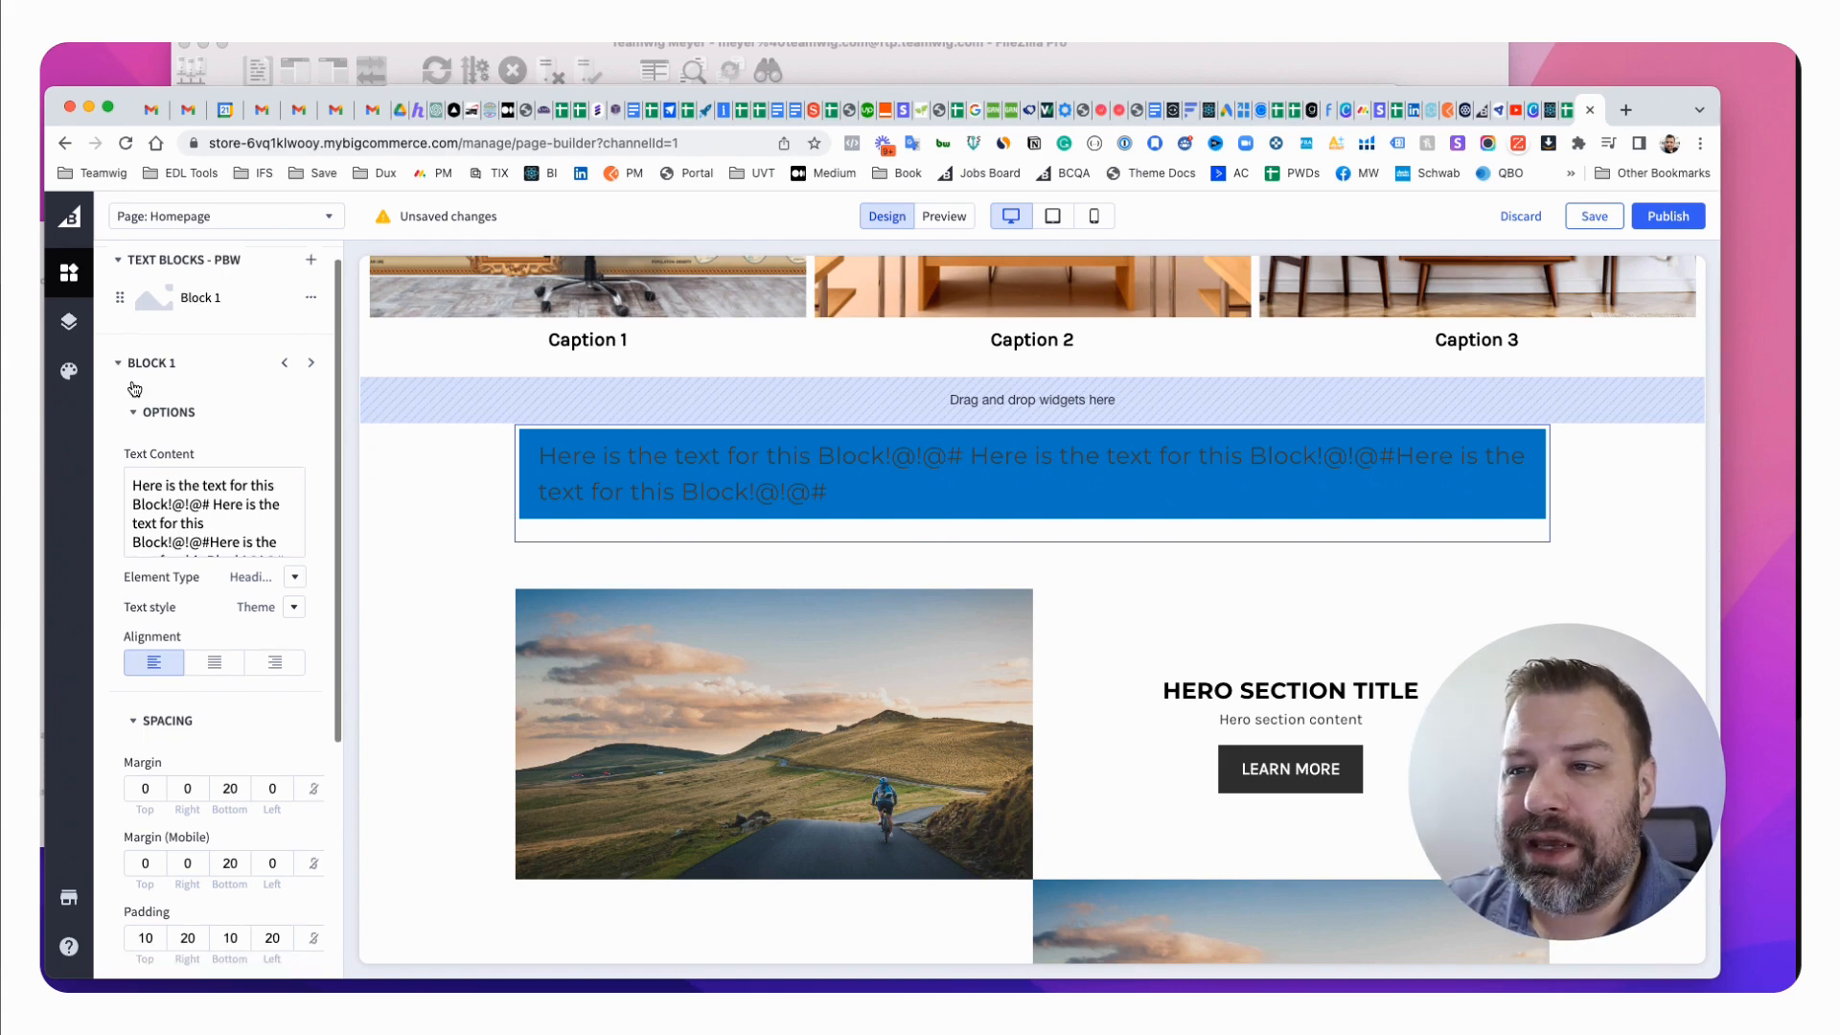
click(119, 363)
click(117, 380)
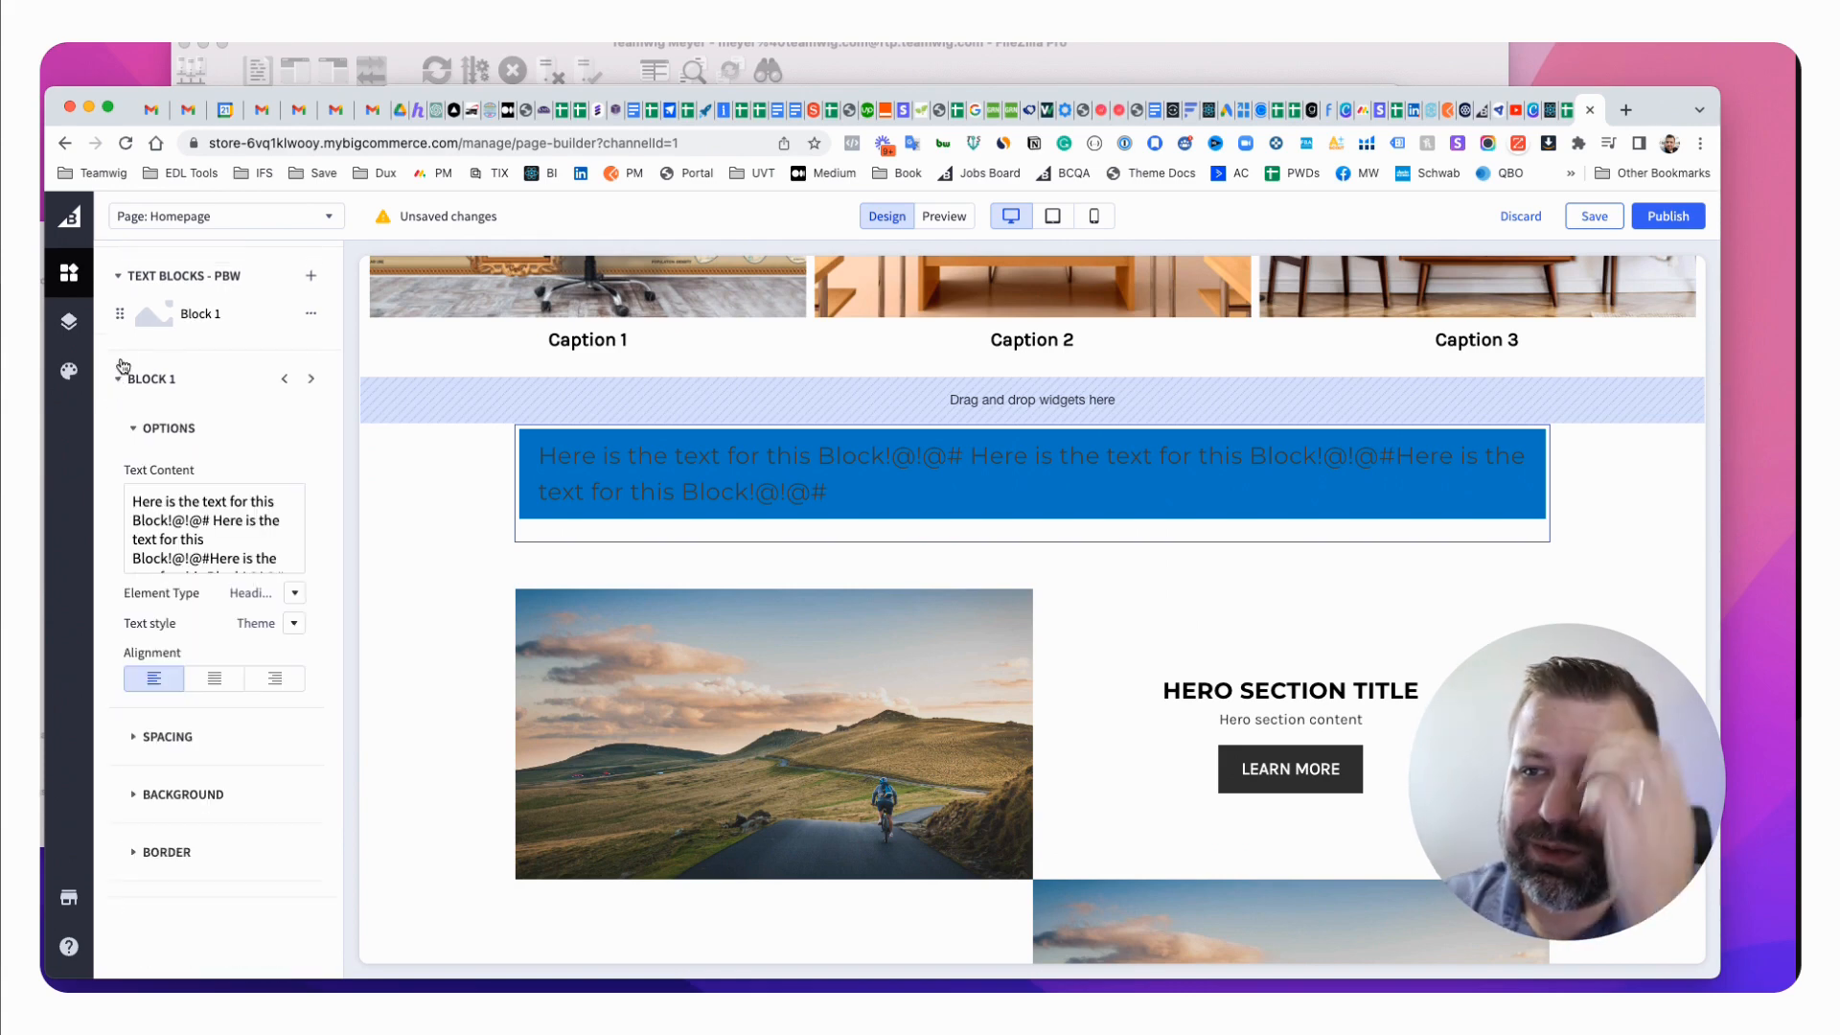
Duplicate Block 1 and add a new default text block to the widget.
click(310, 318)
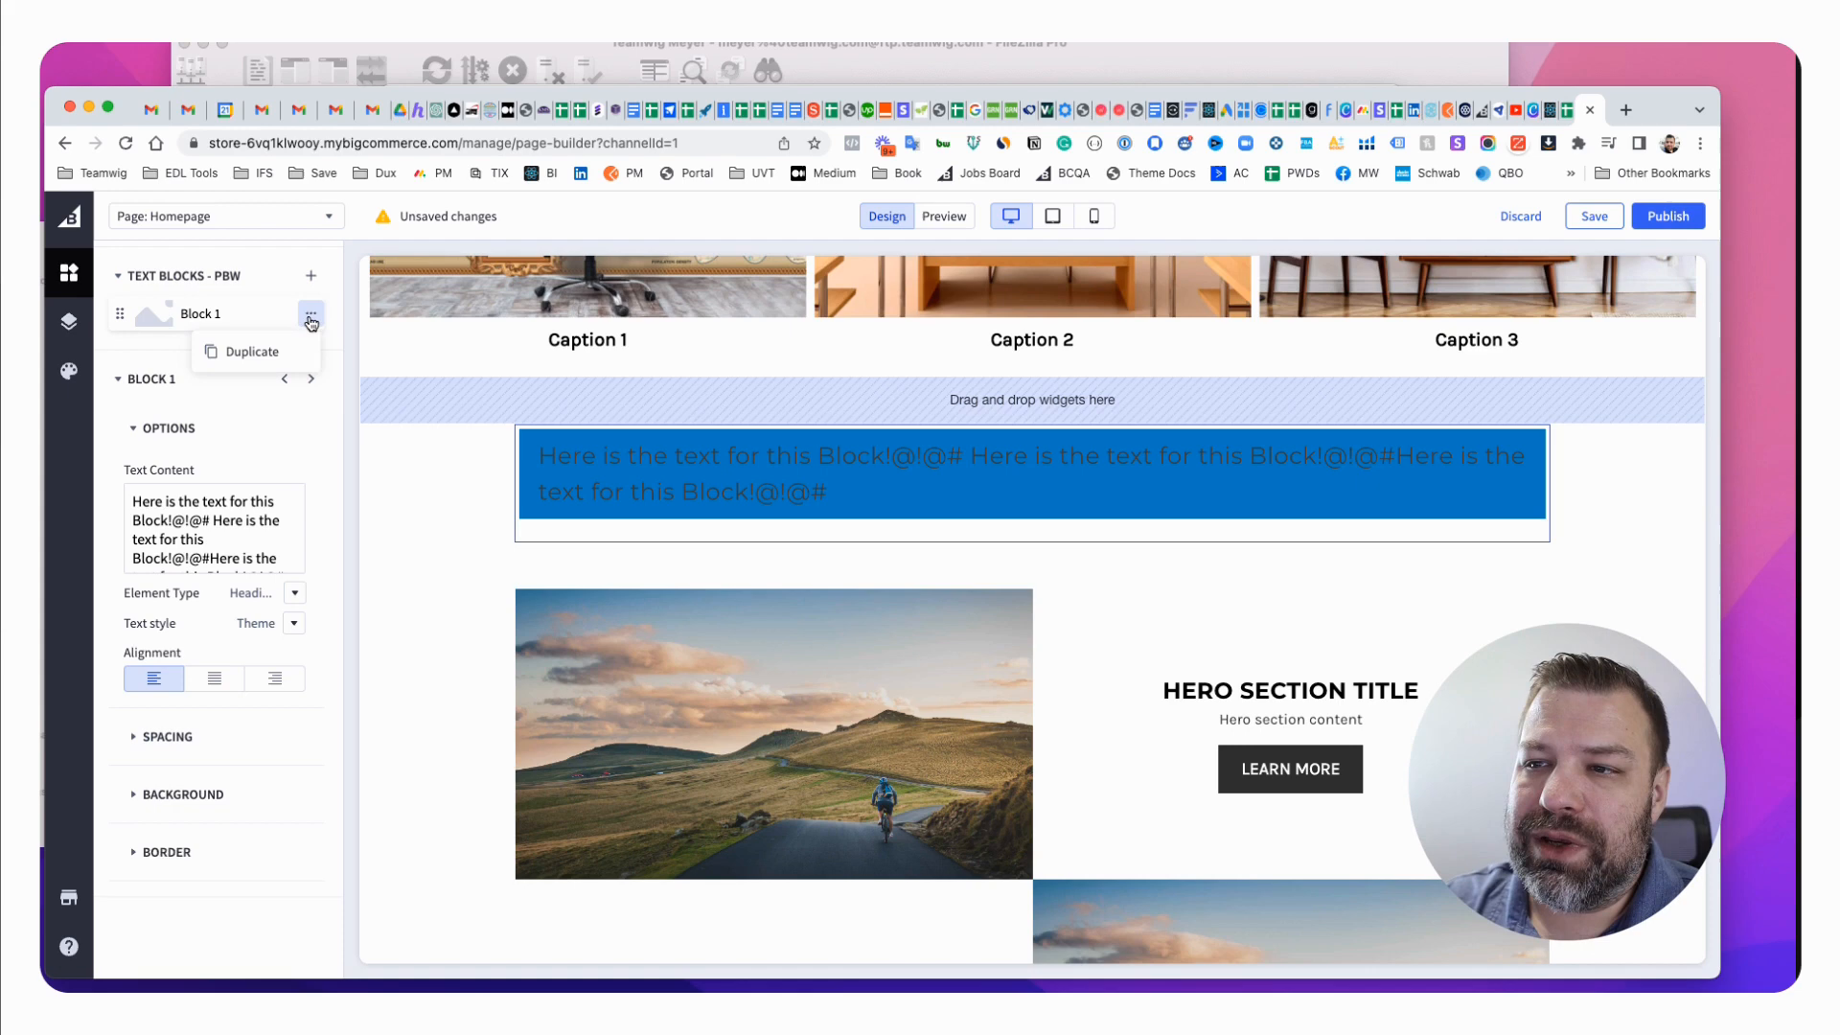
click(273, 351)
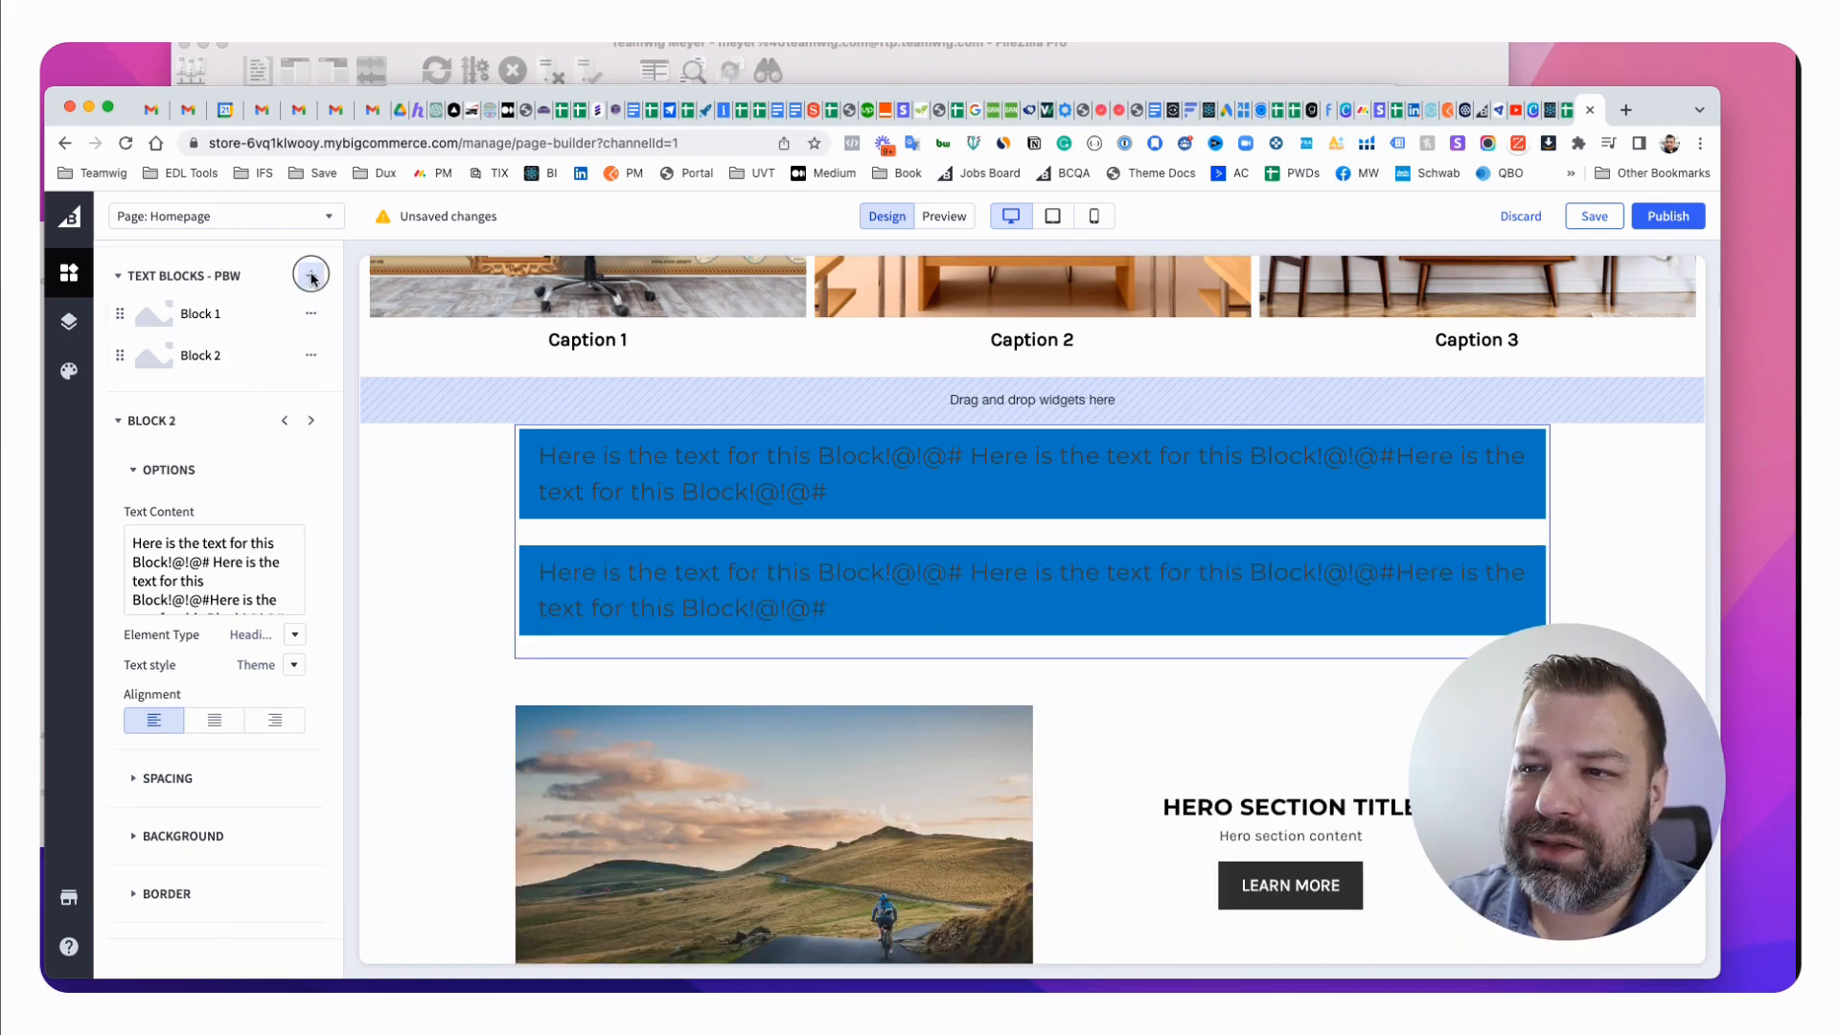
click(311, 275)
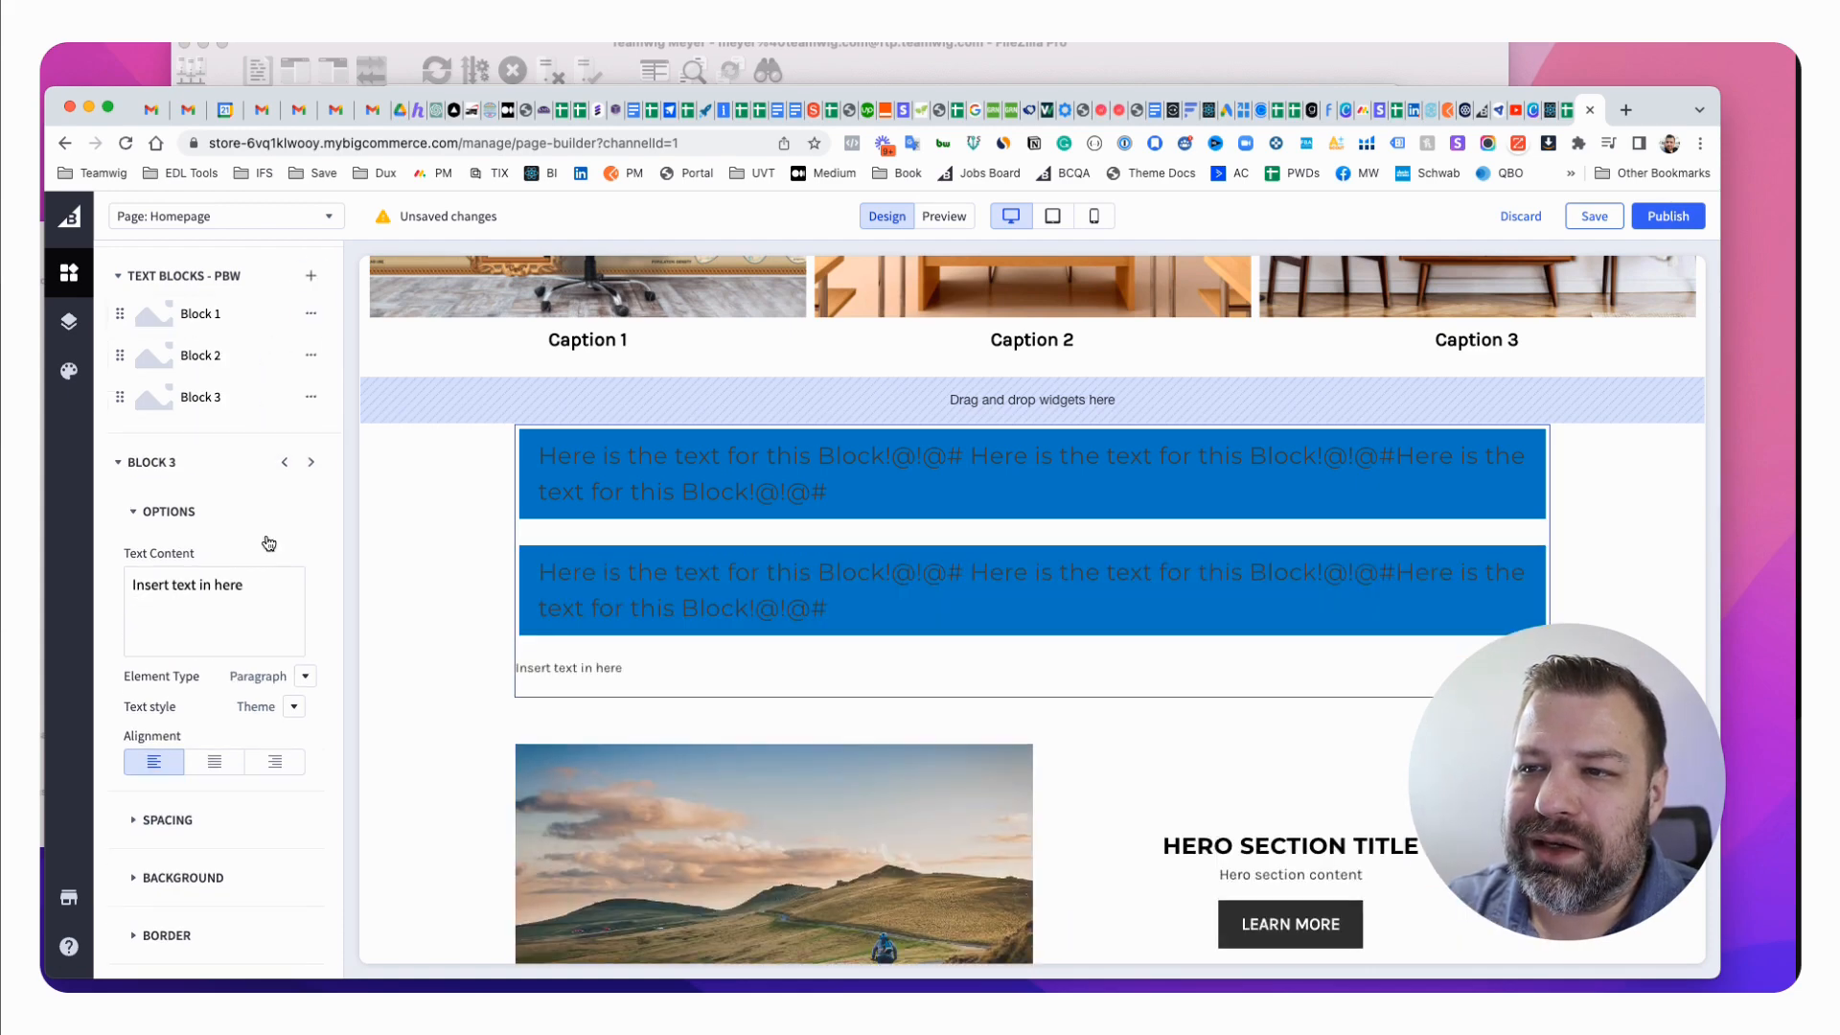
Make another duplicate of Block 1, and delete Block 3 from the widget.
click(310, 314)
click(266, 350)
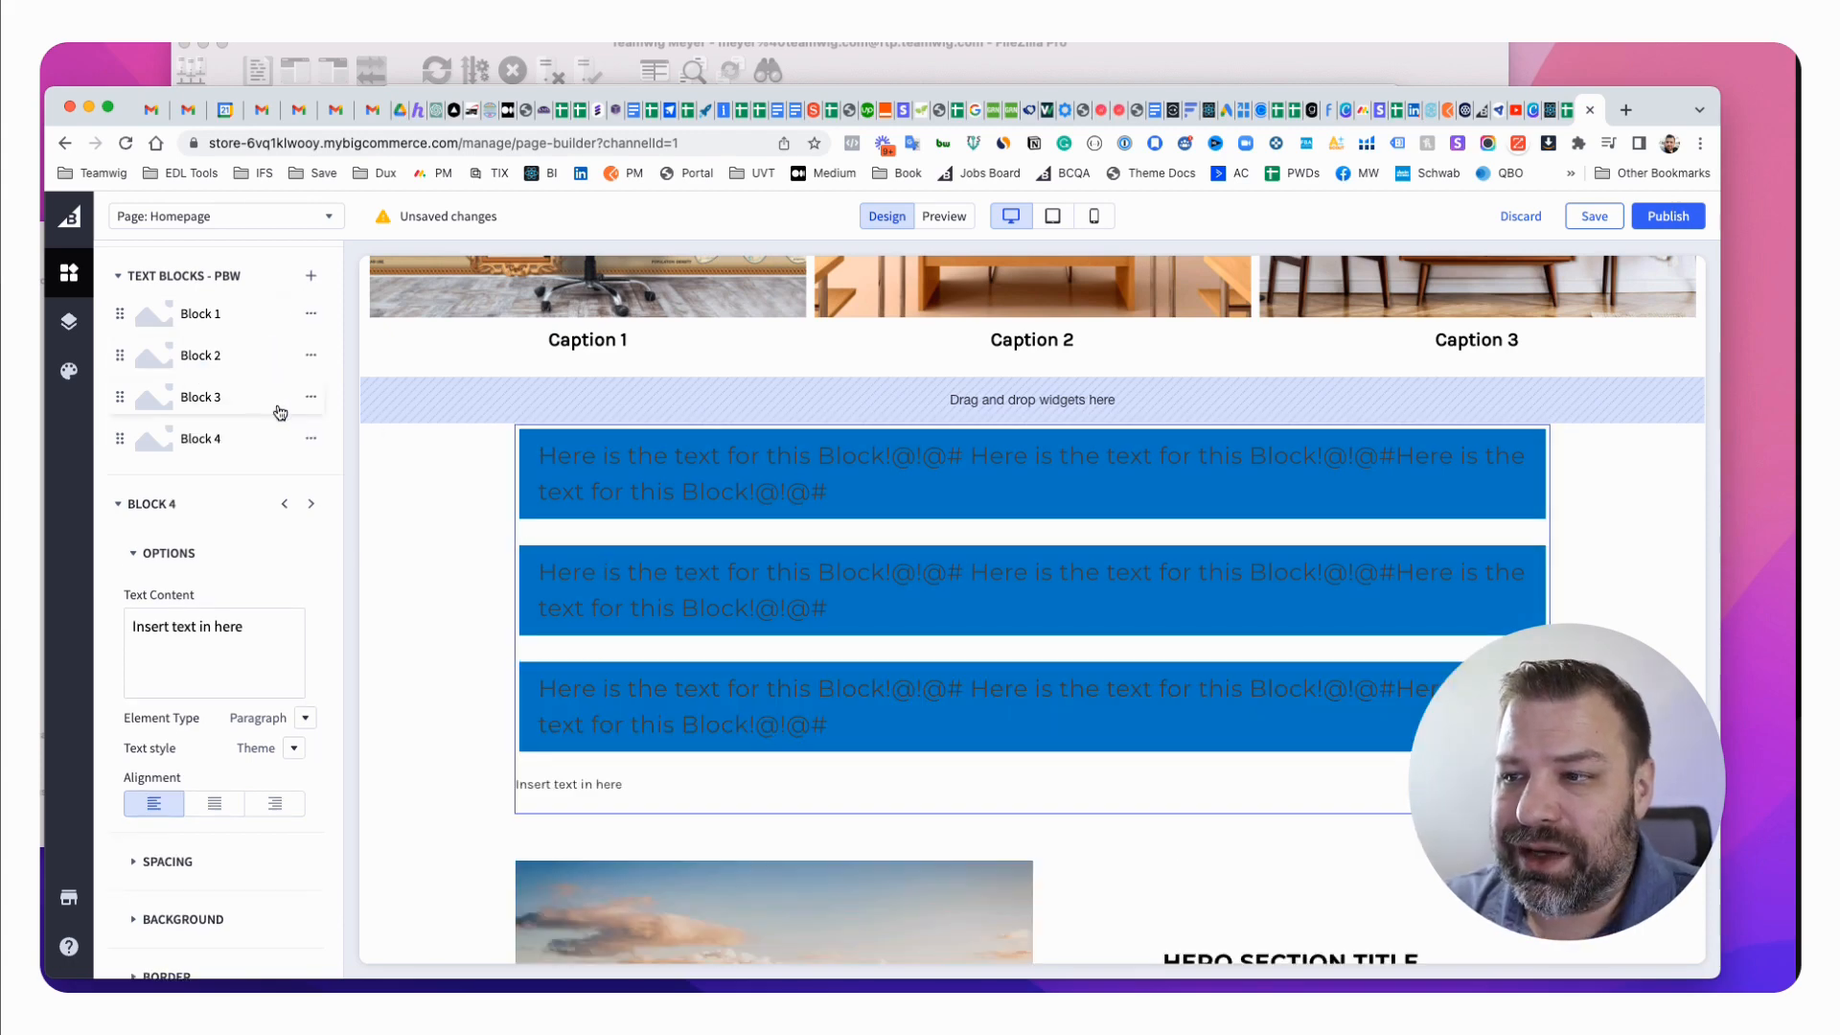
click(310, 397)
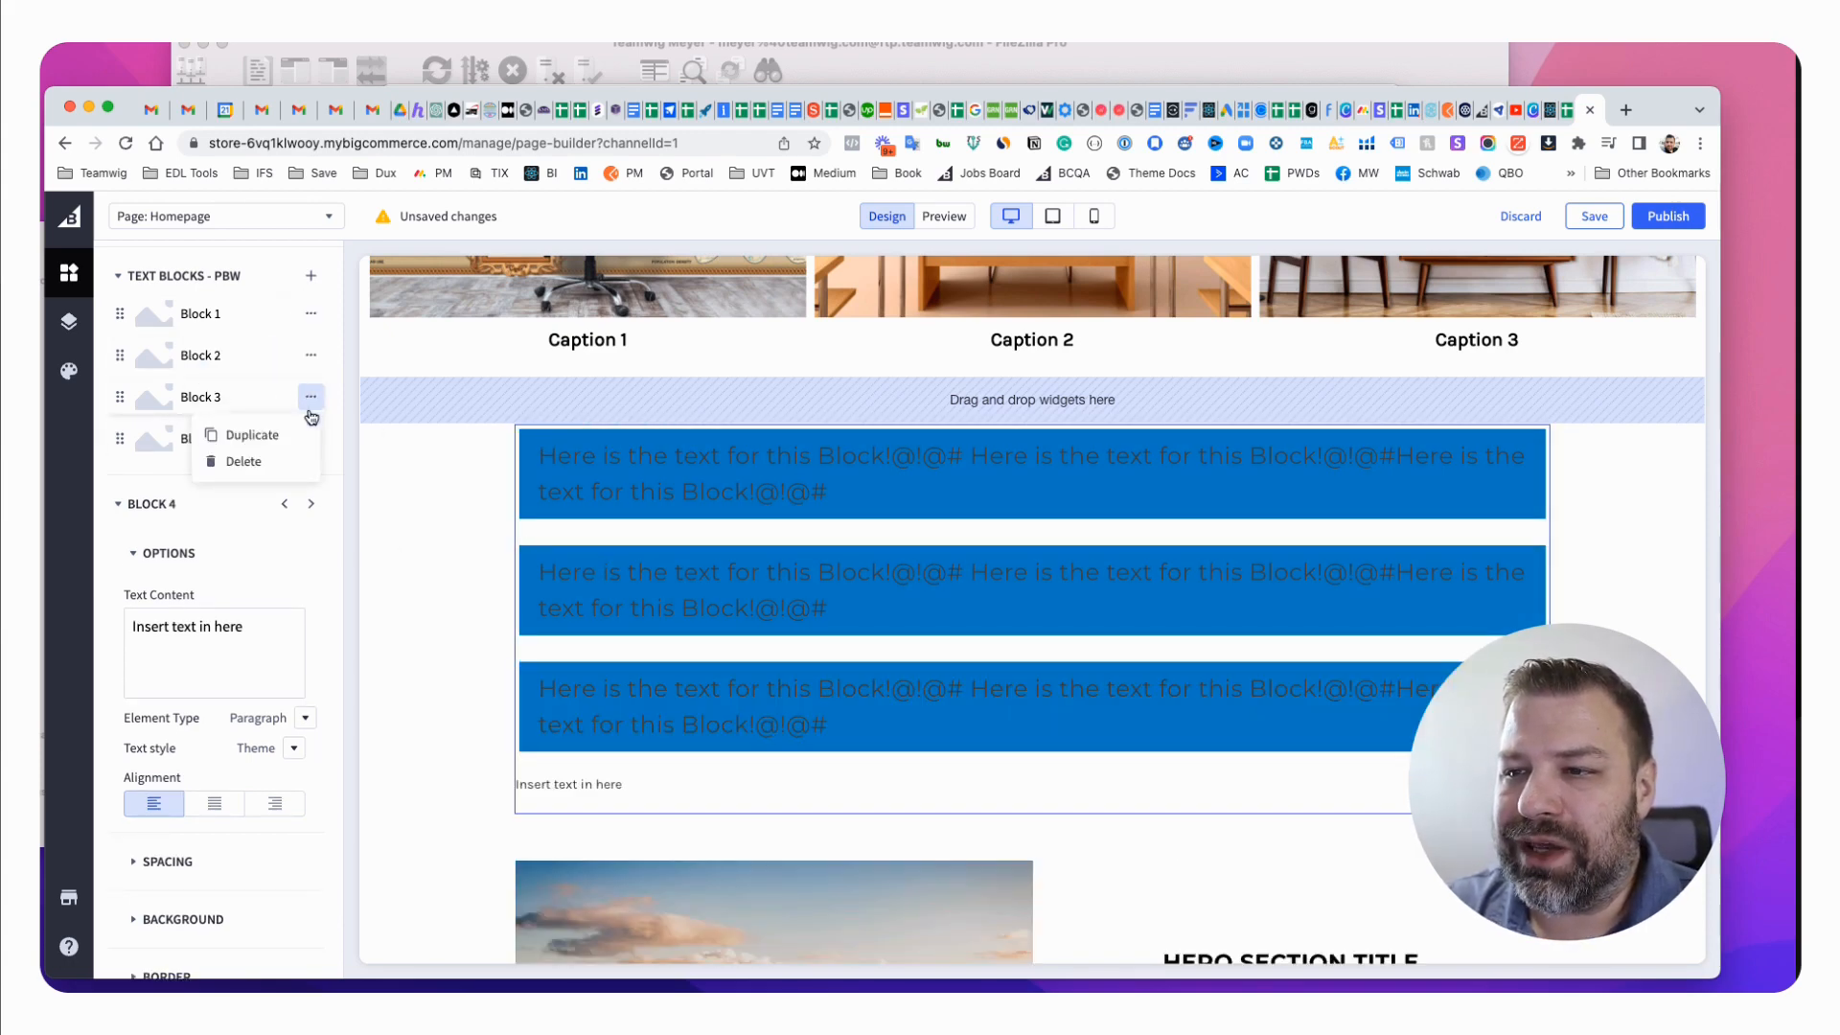
click(259, 464)
Set Block 1's bottom margin to 10 for both the desktop and mobile layouts.
click(226, 313)
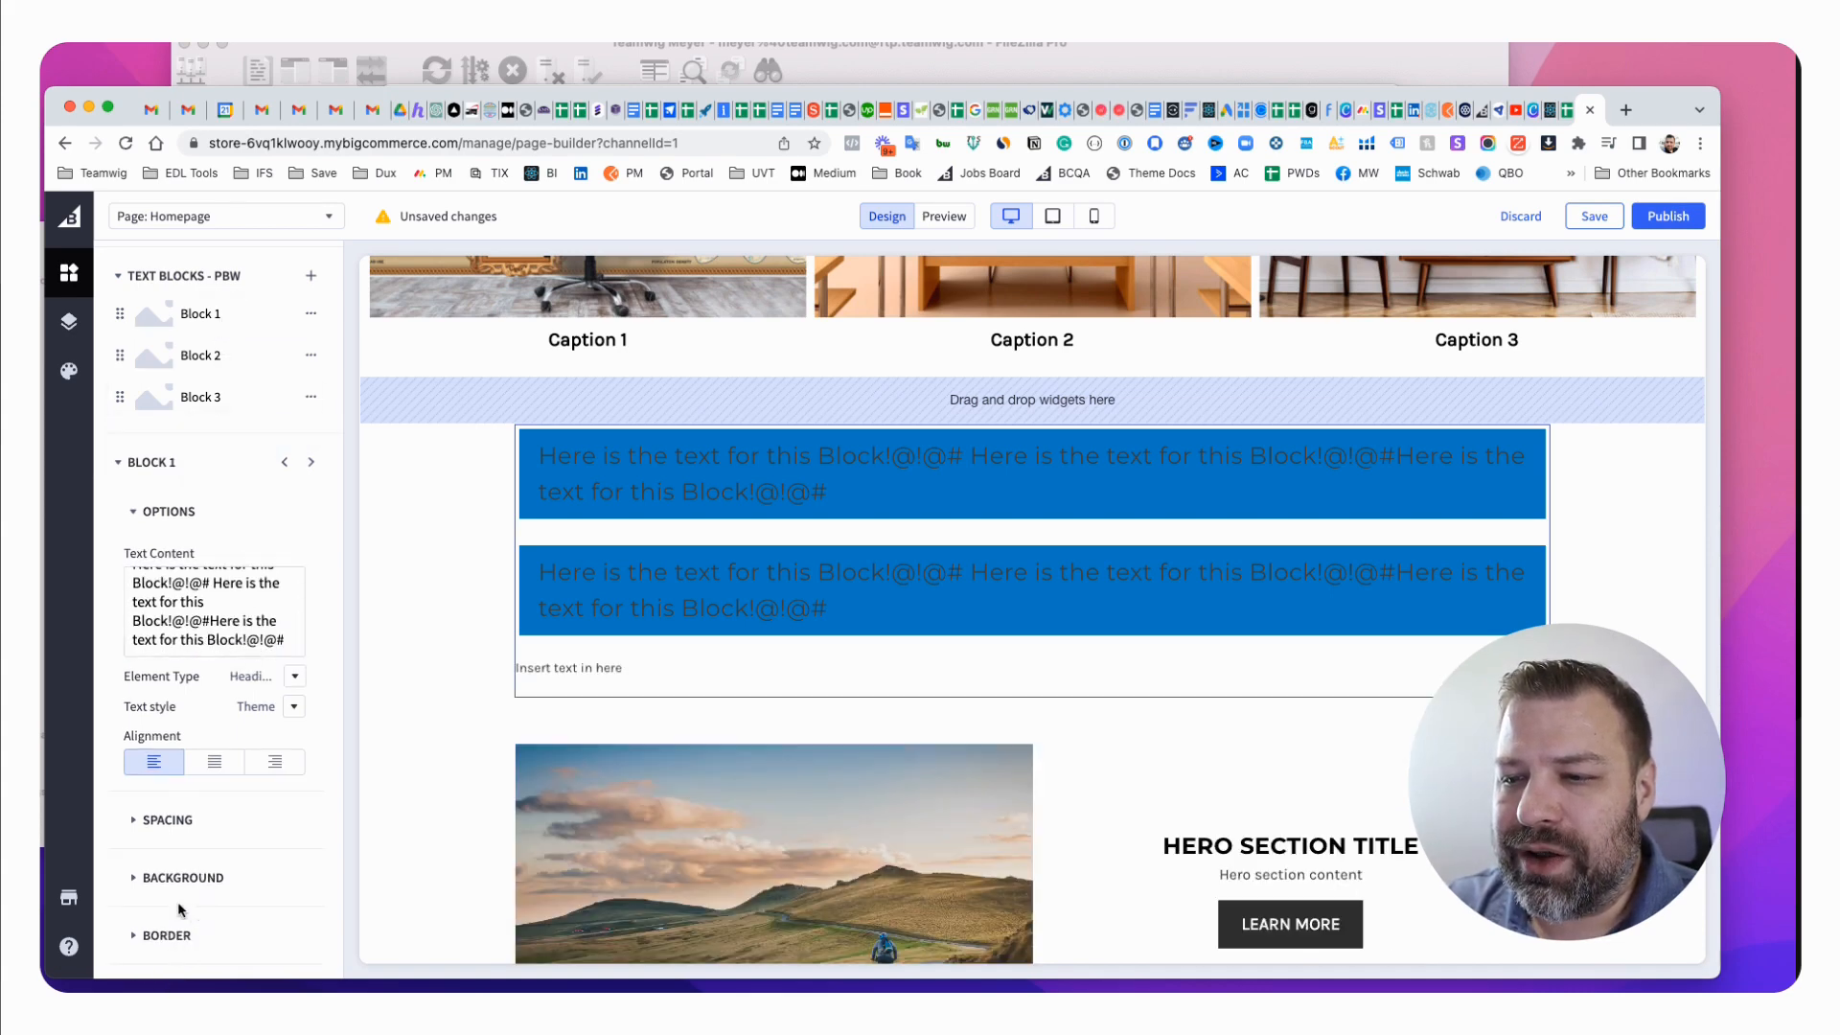
click(172, 820)
scroll(194, 866, down, 5)
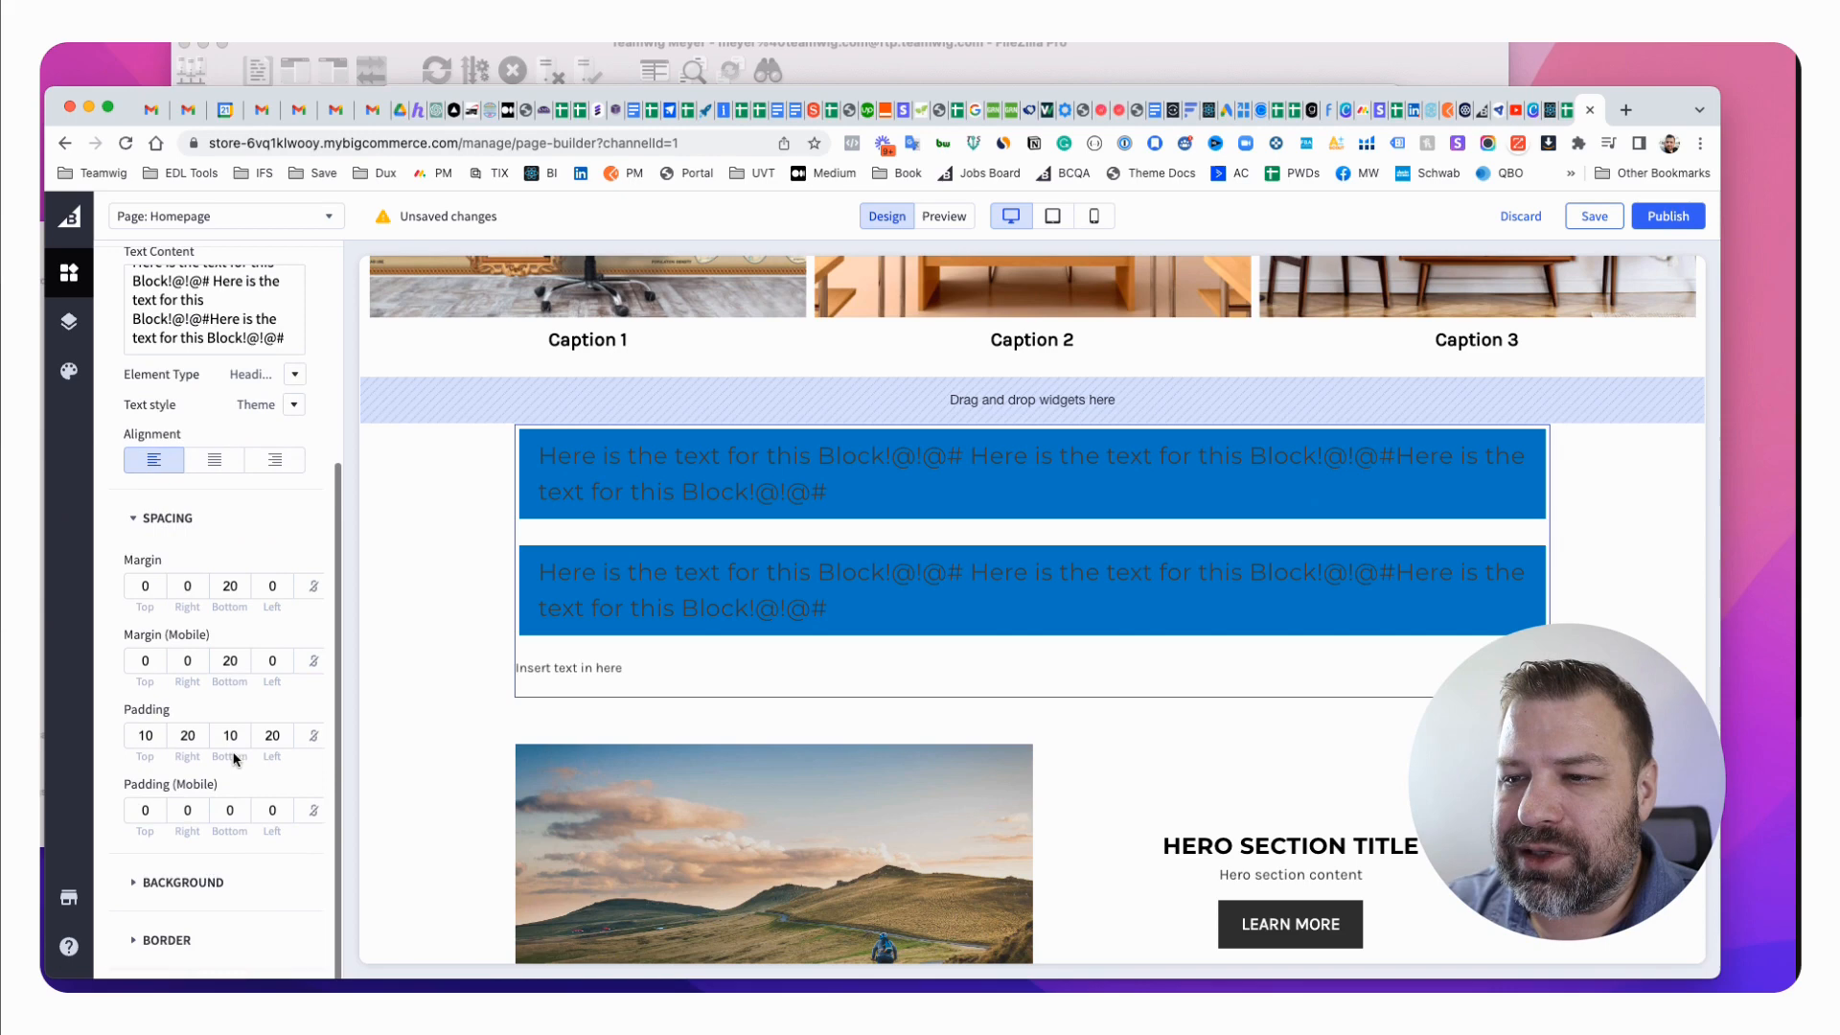
click(150, 734)
double_click(150, 734)
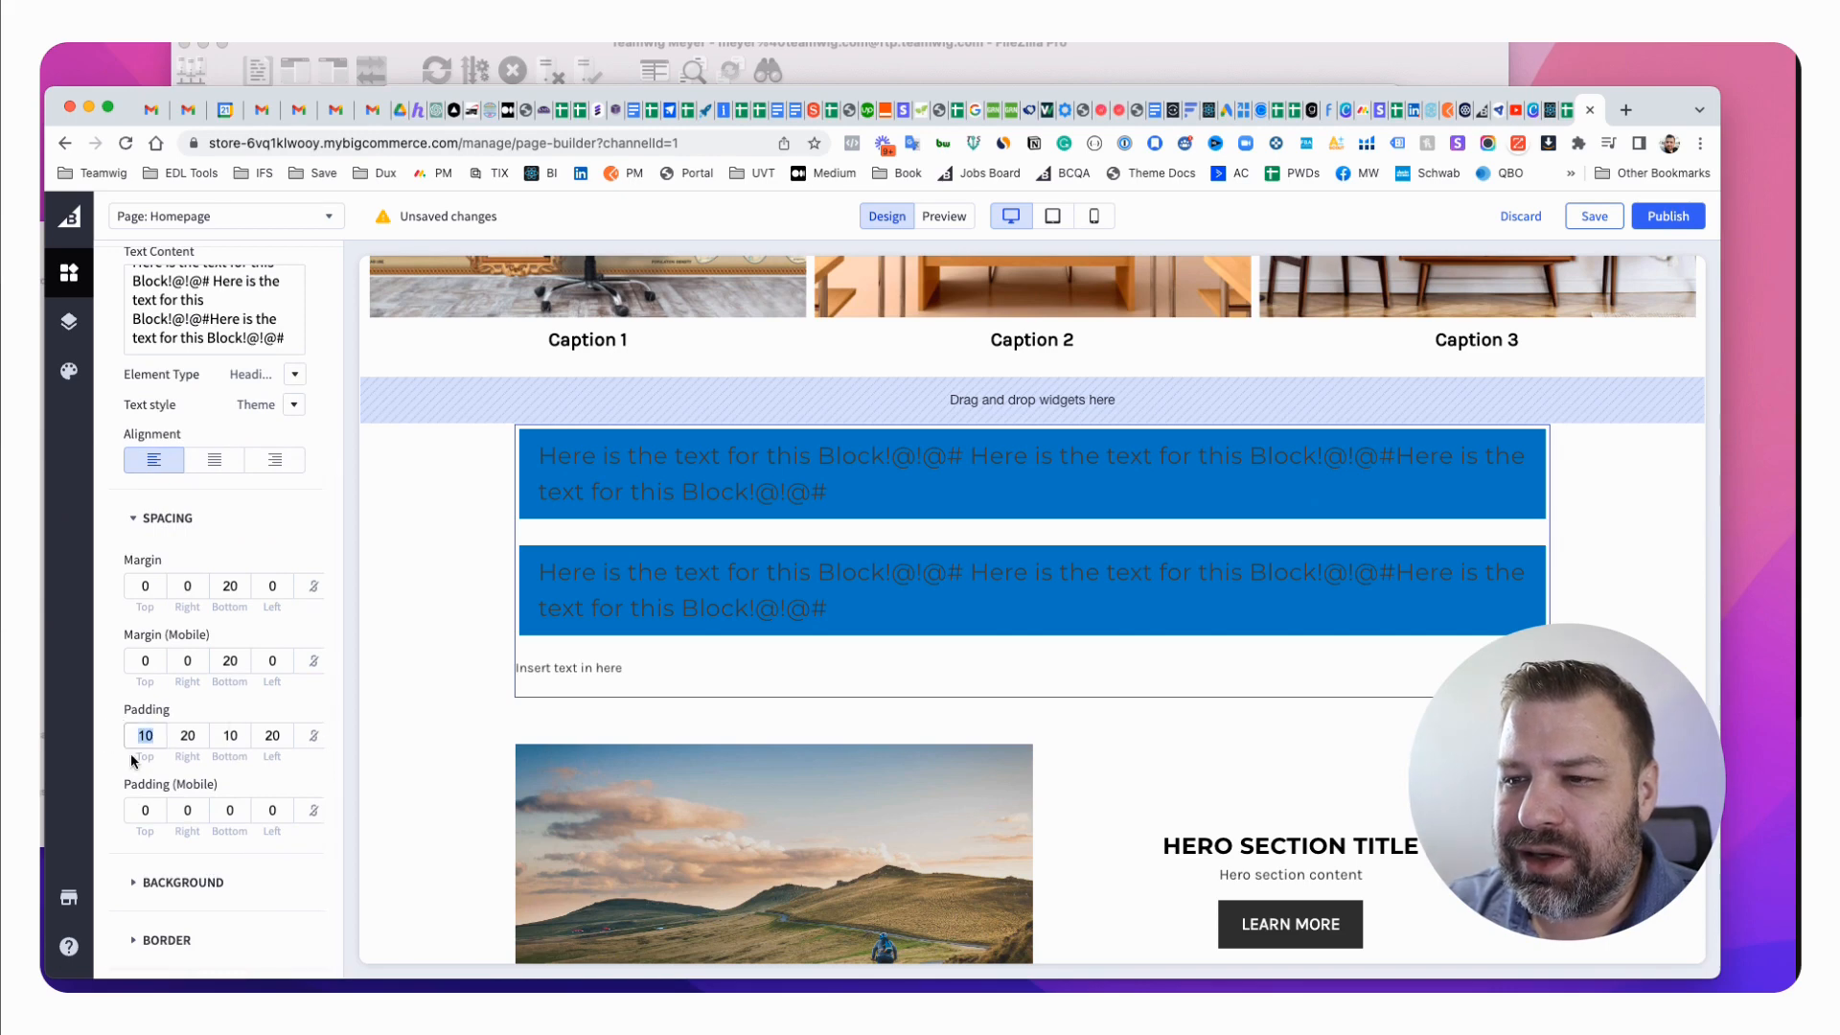
double_click(237, 586)
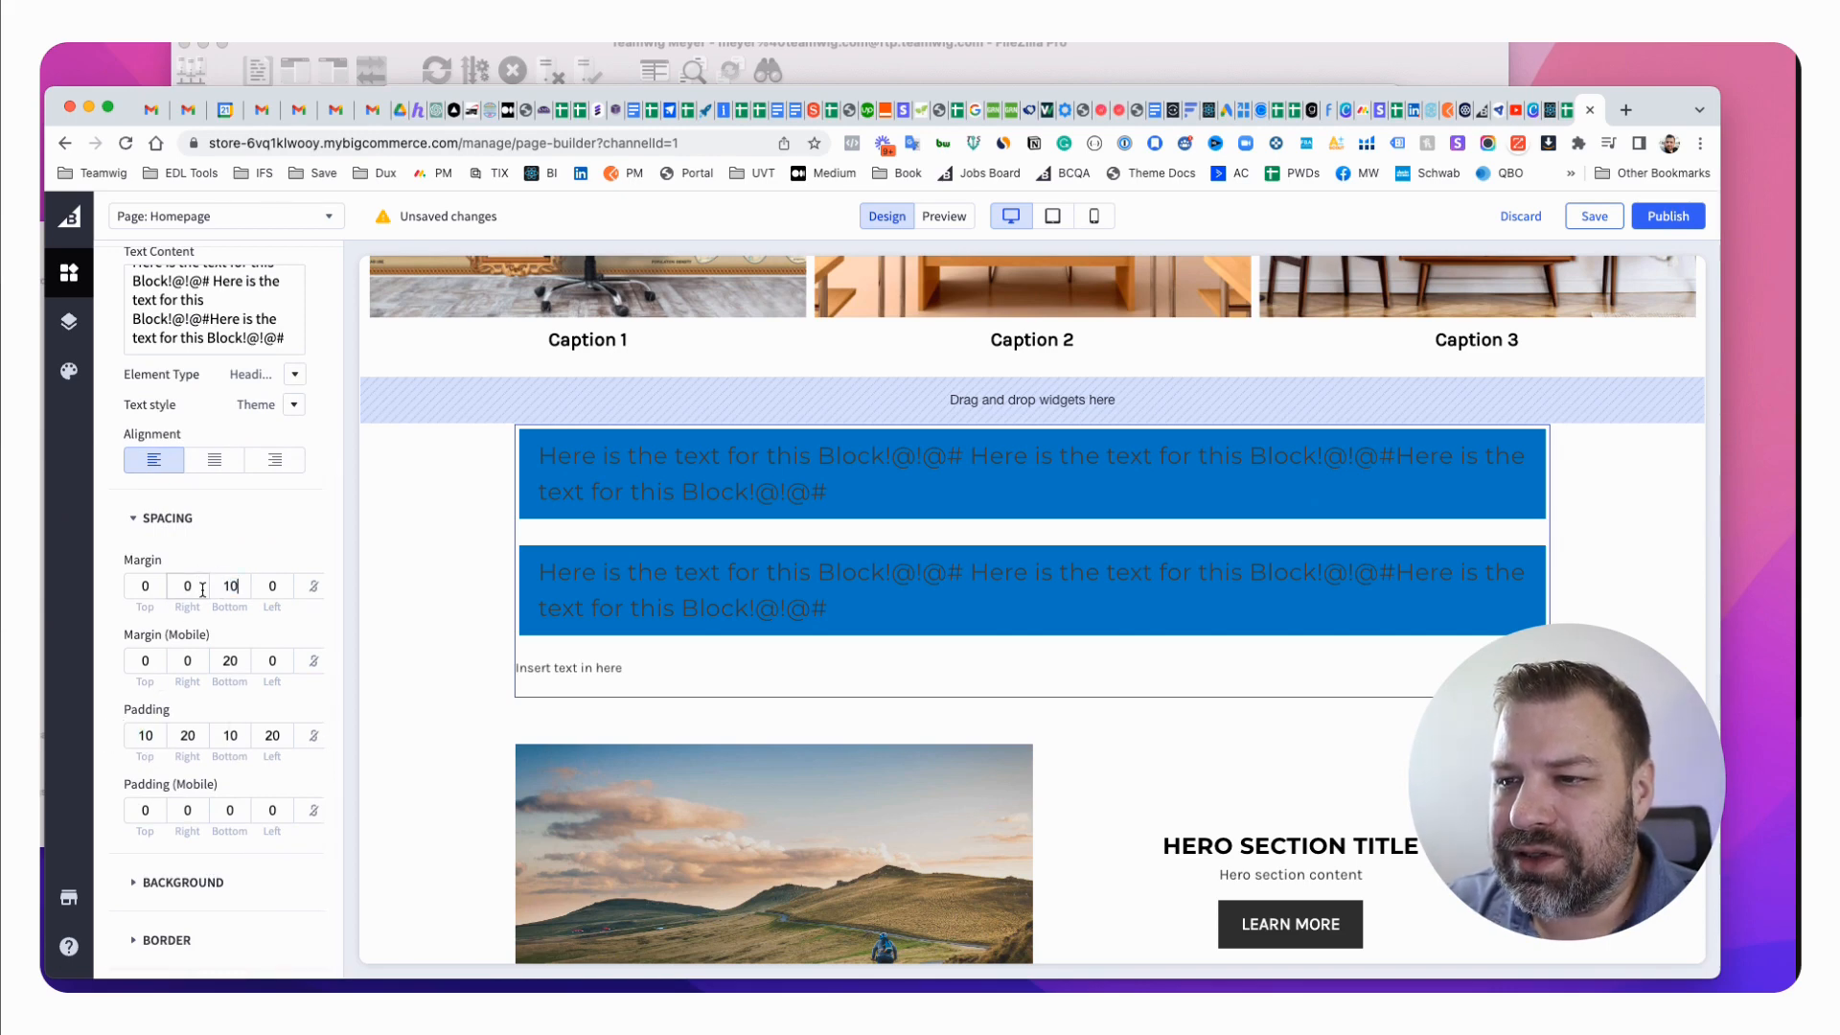
text(10)
key(Tab)
key(Tab)
key(Tab)
key(Tab)
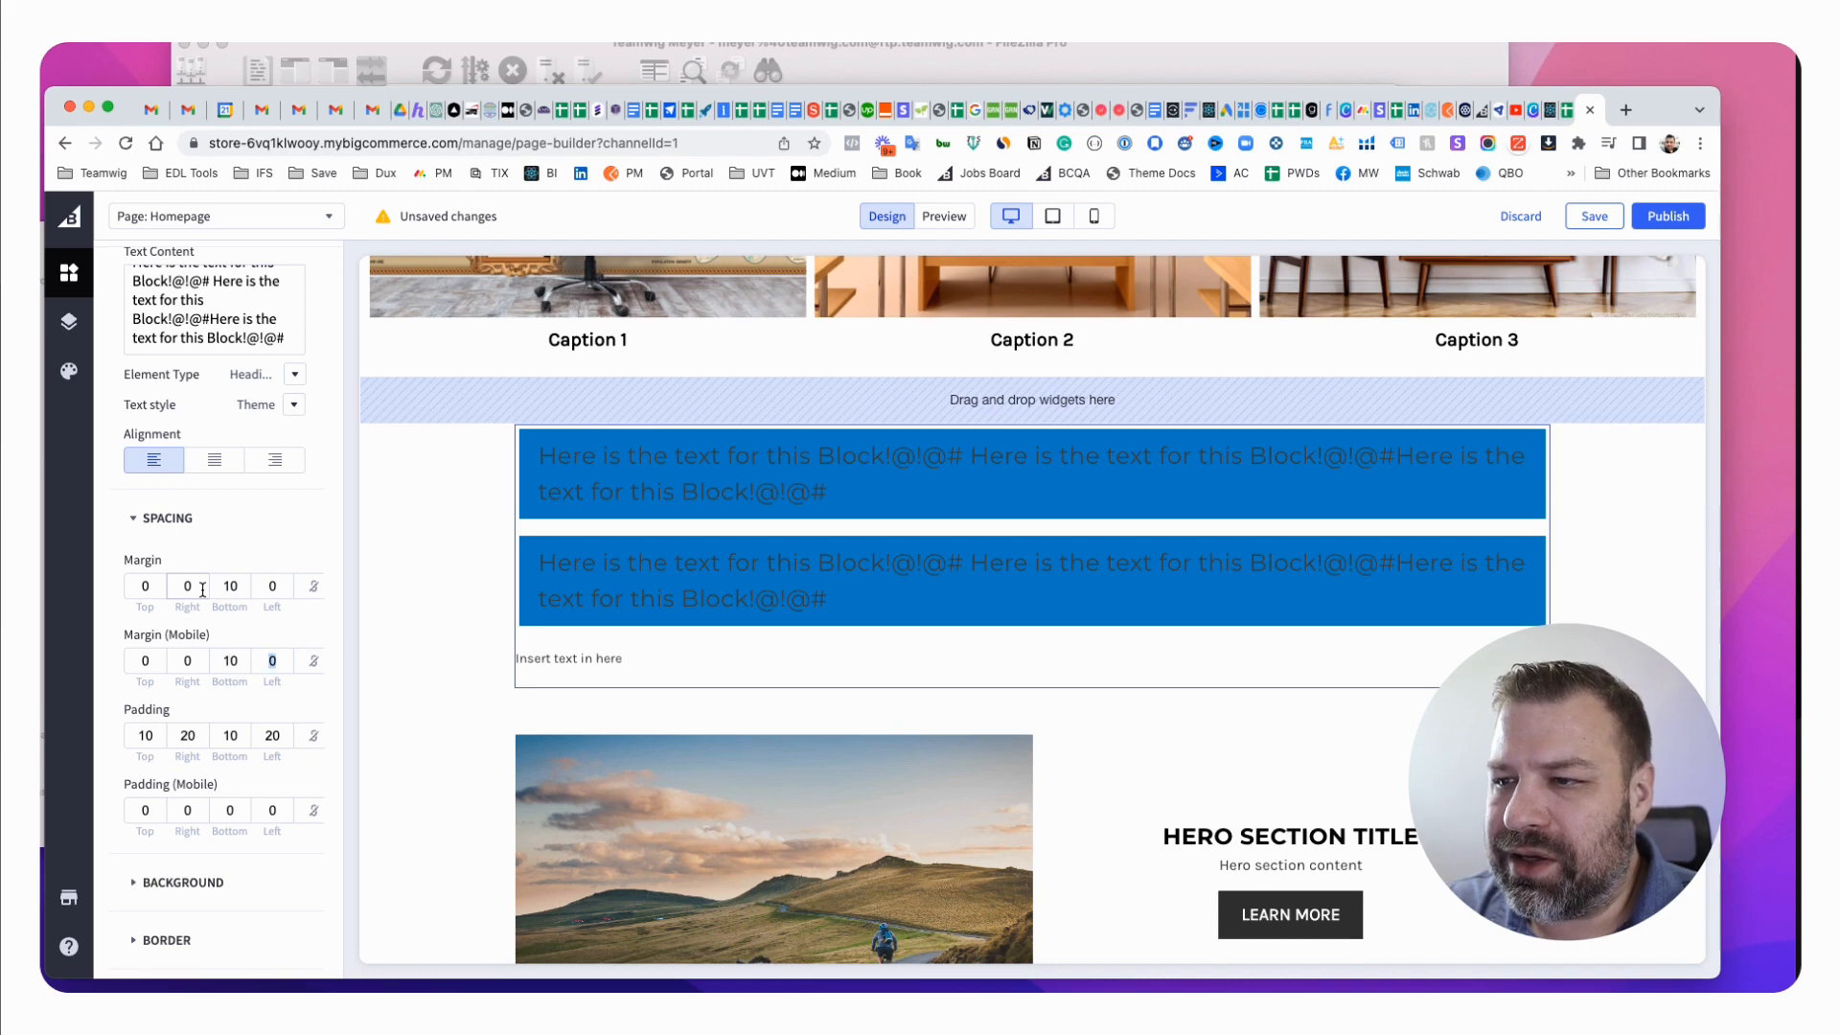
Change Block 1's background color to light gray #E5E5E5.
click(191, 879)
scroll(239, 863, down, 1)
click(294, 878)
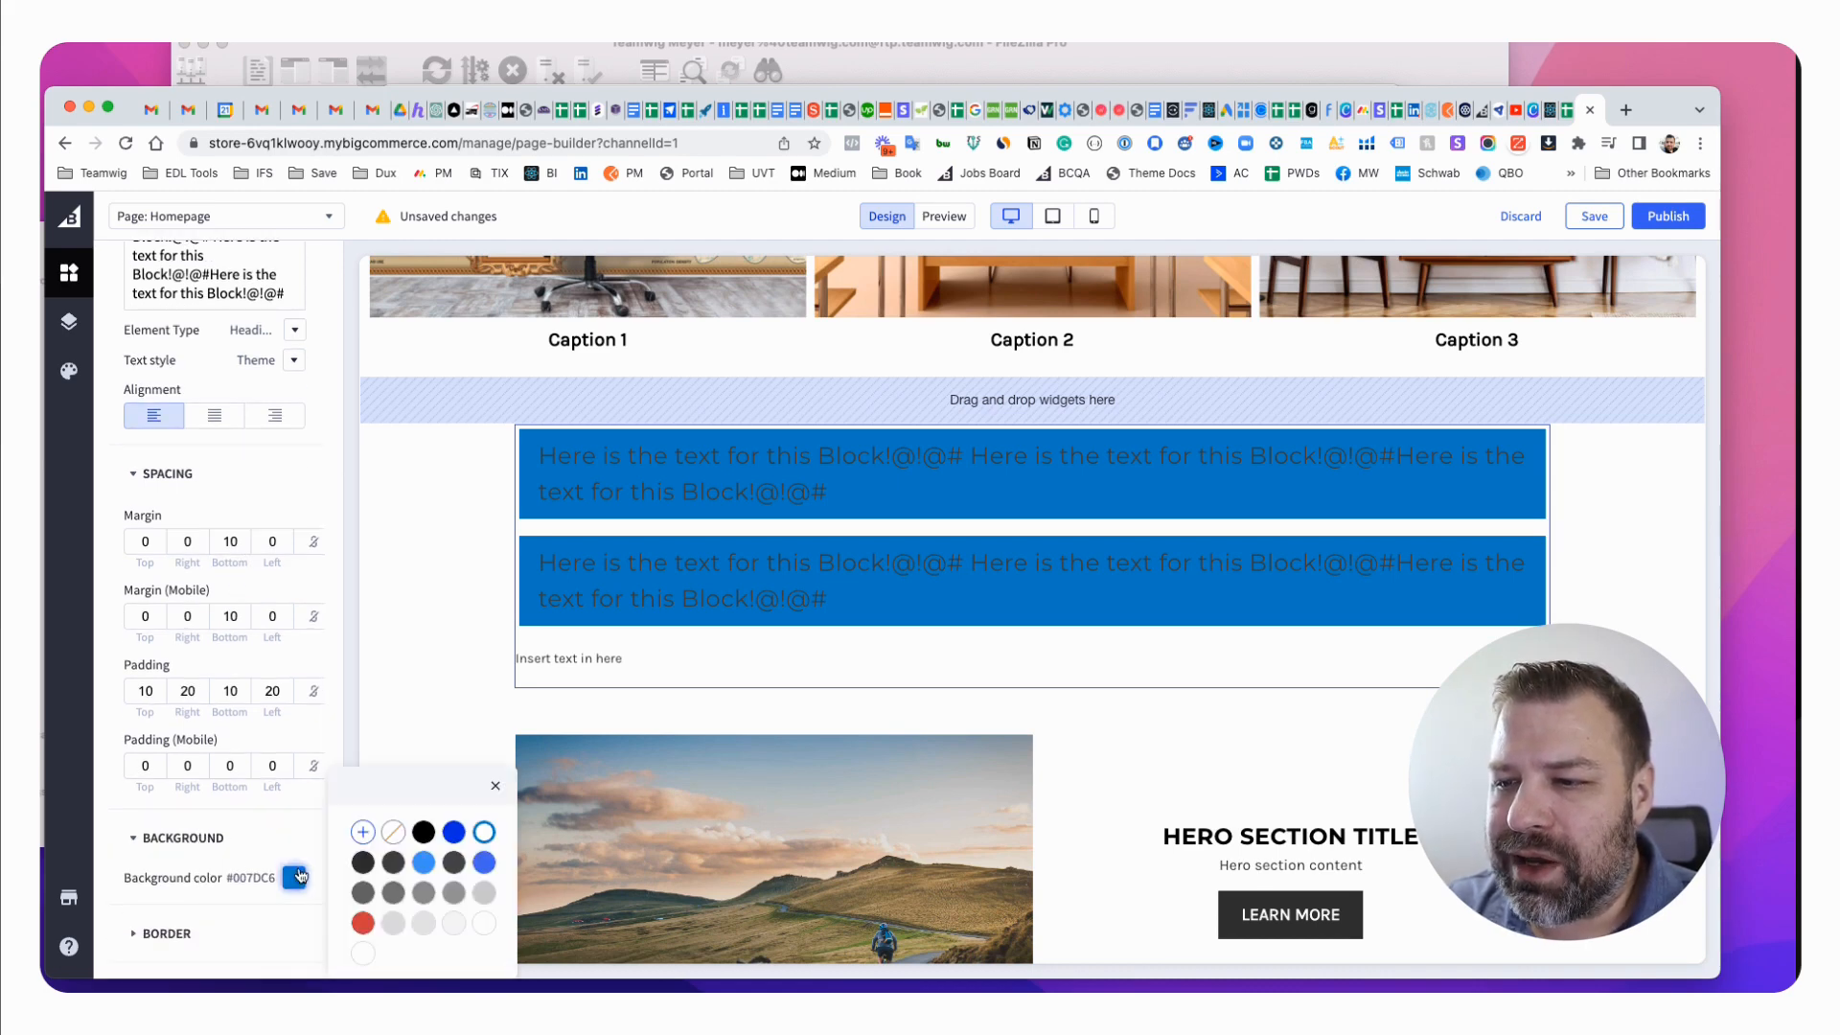
click(487, 899)
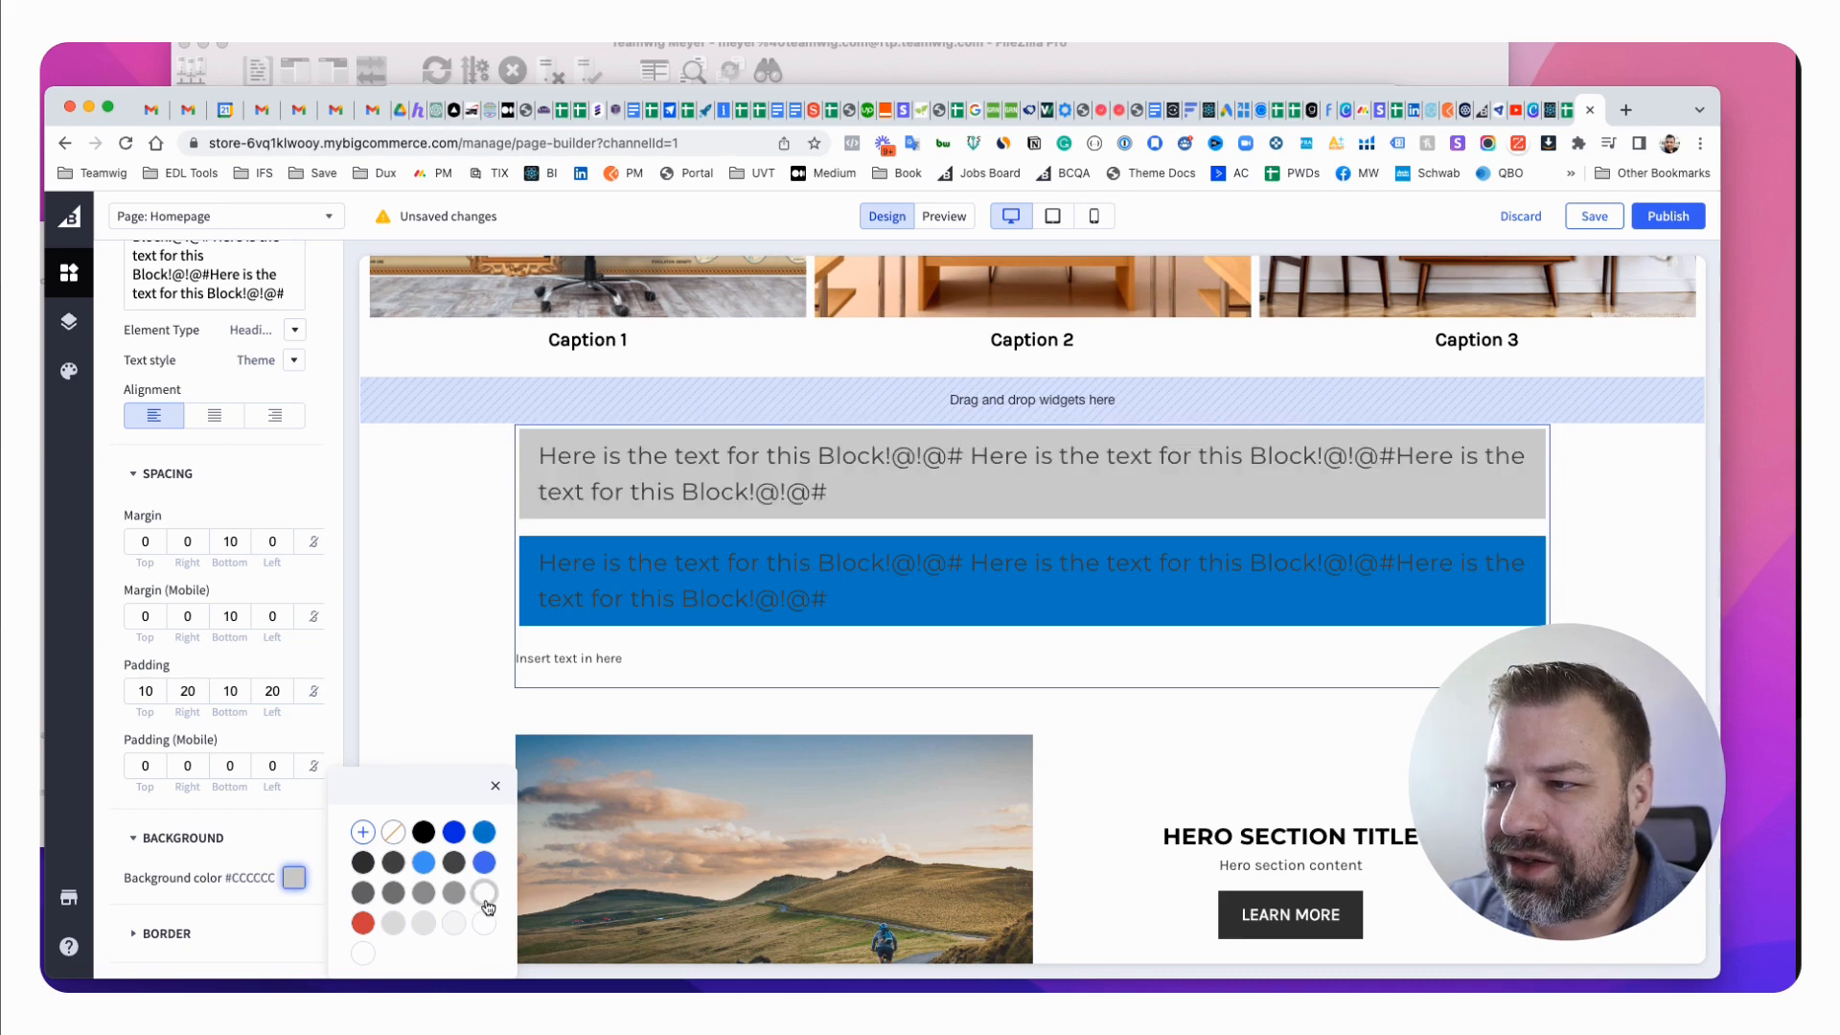
click(452, 927)
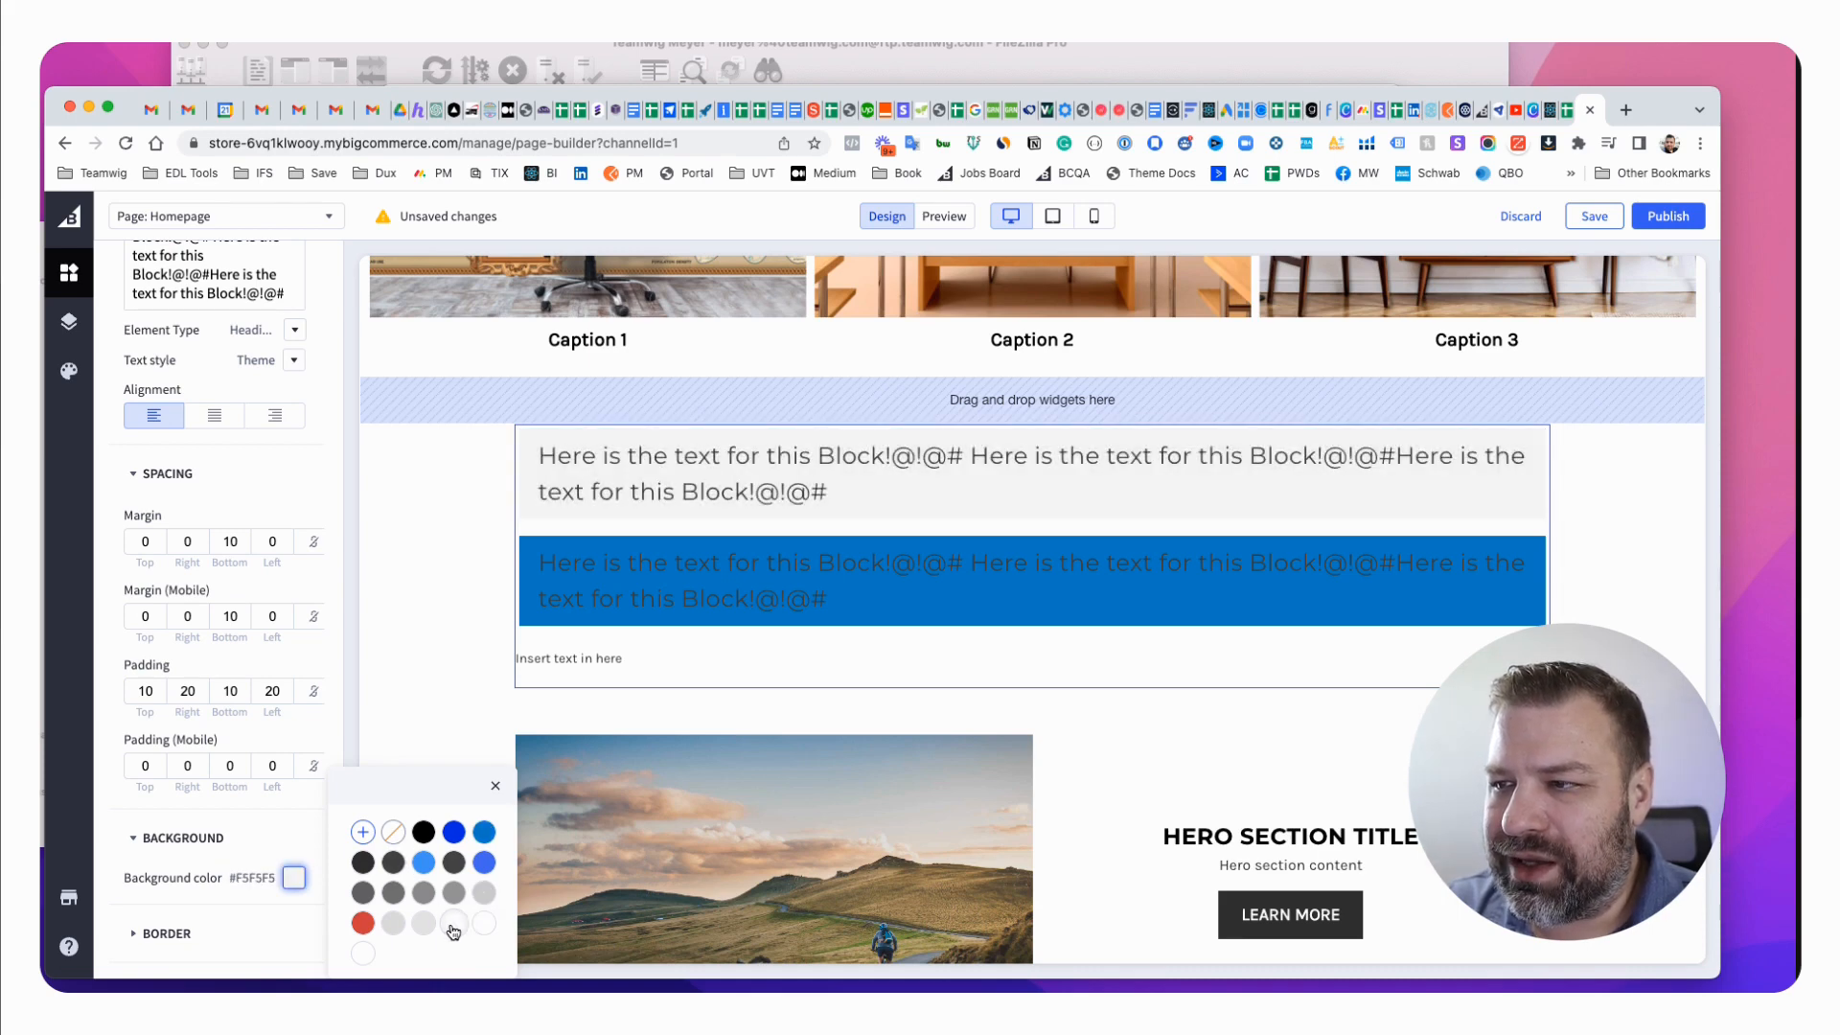
click(423, 923)
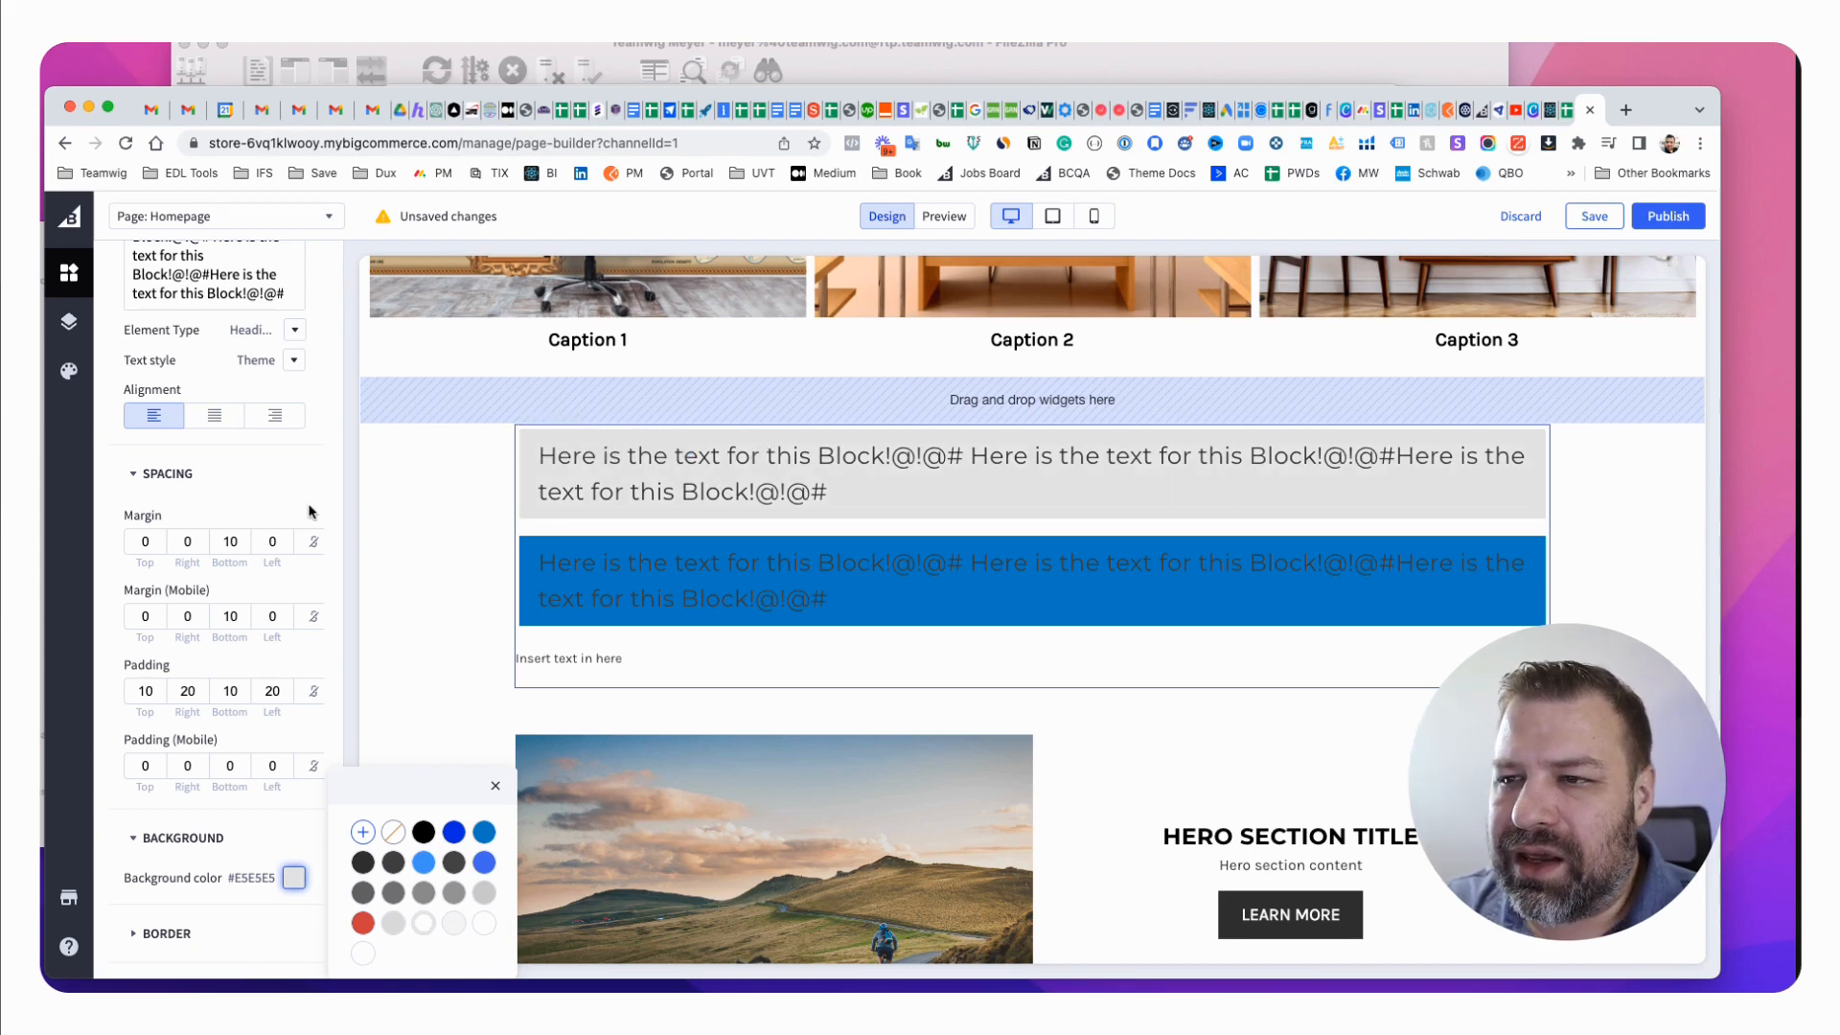
Delete the blue Block 2 from the Text Blocks widget.
click(129, 474)
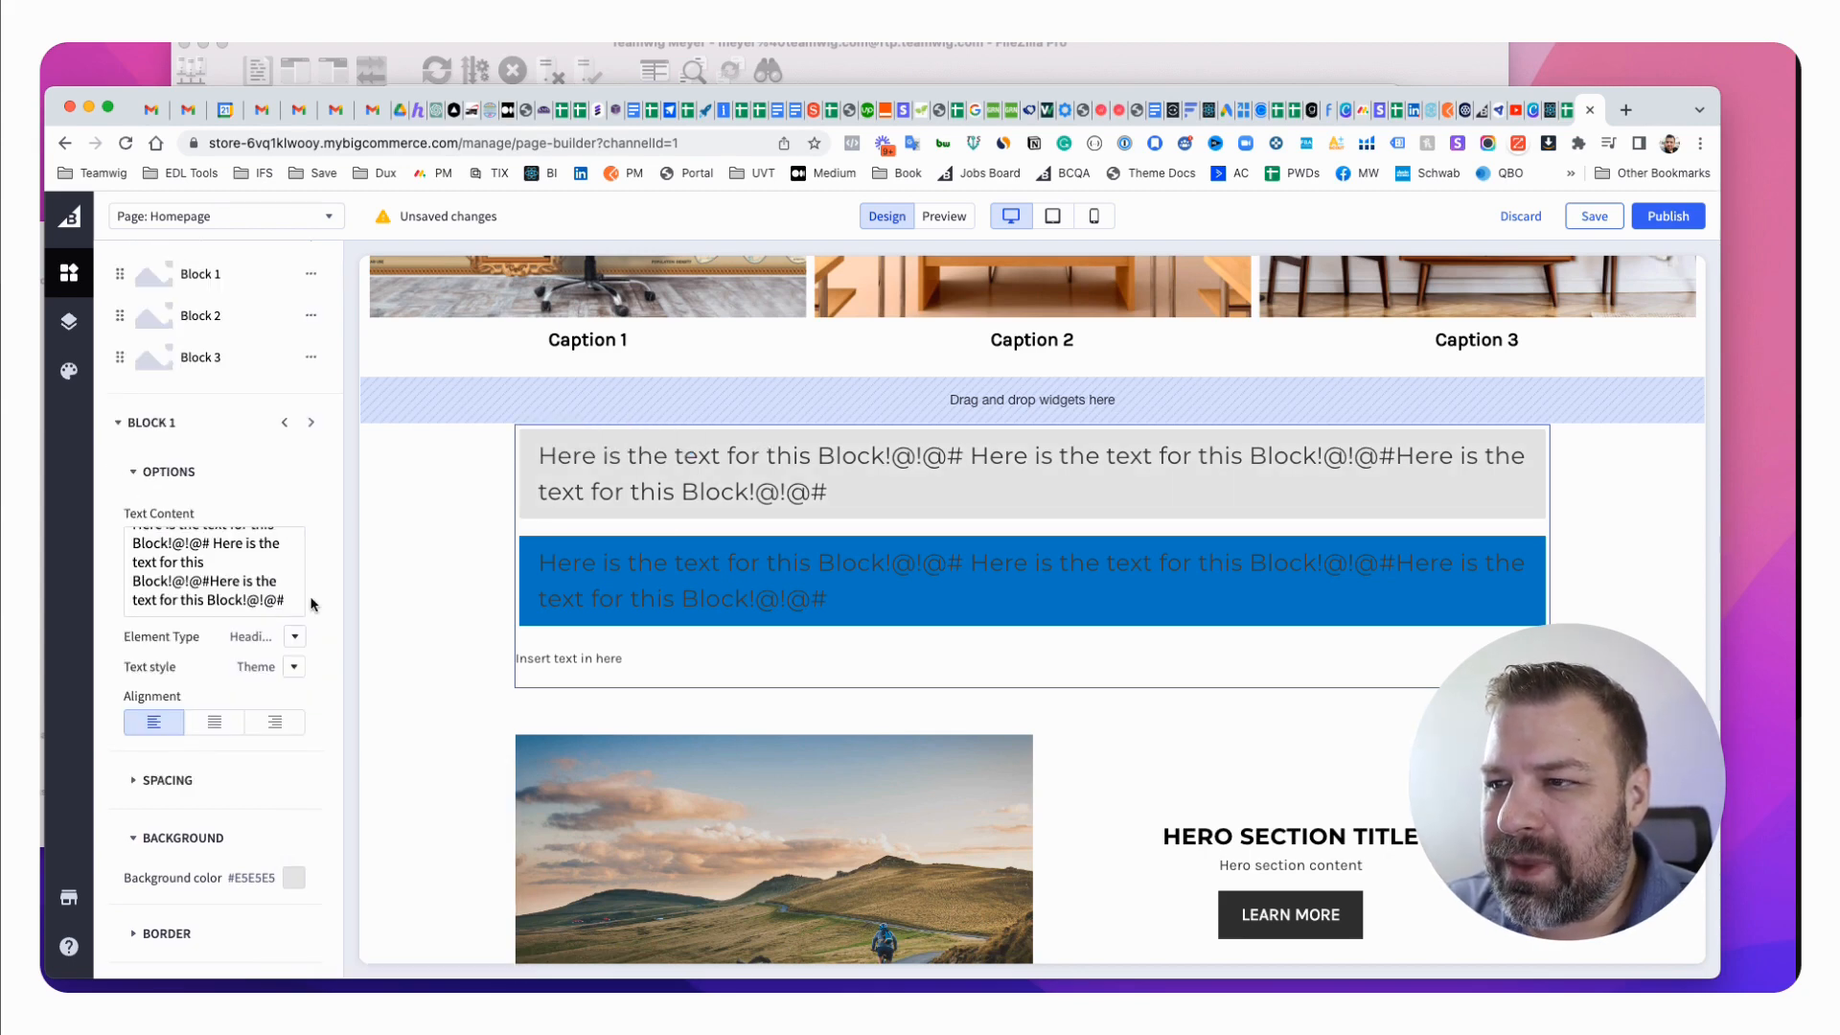
scroll(312, 606, up, 1)
click(310, 348)
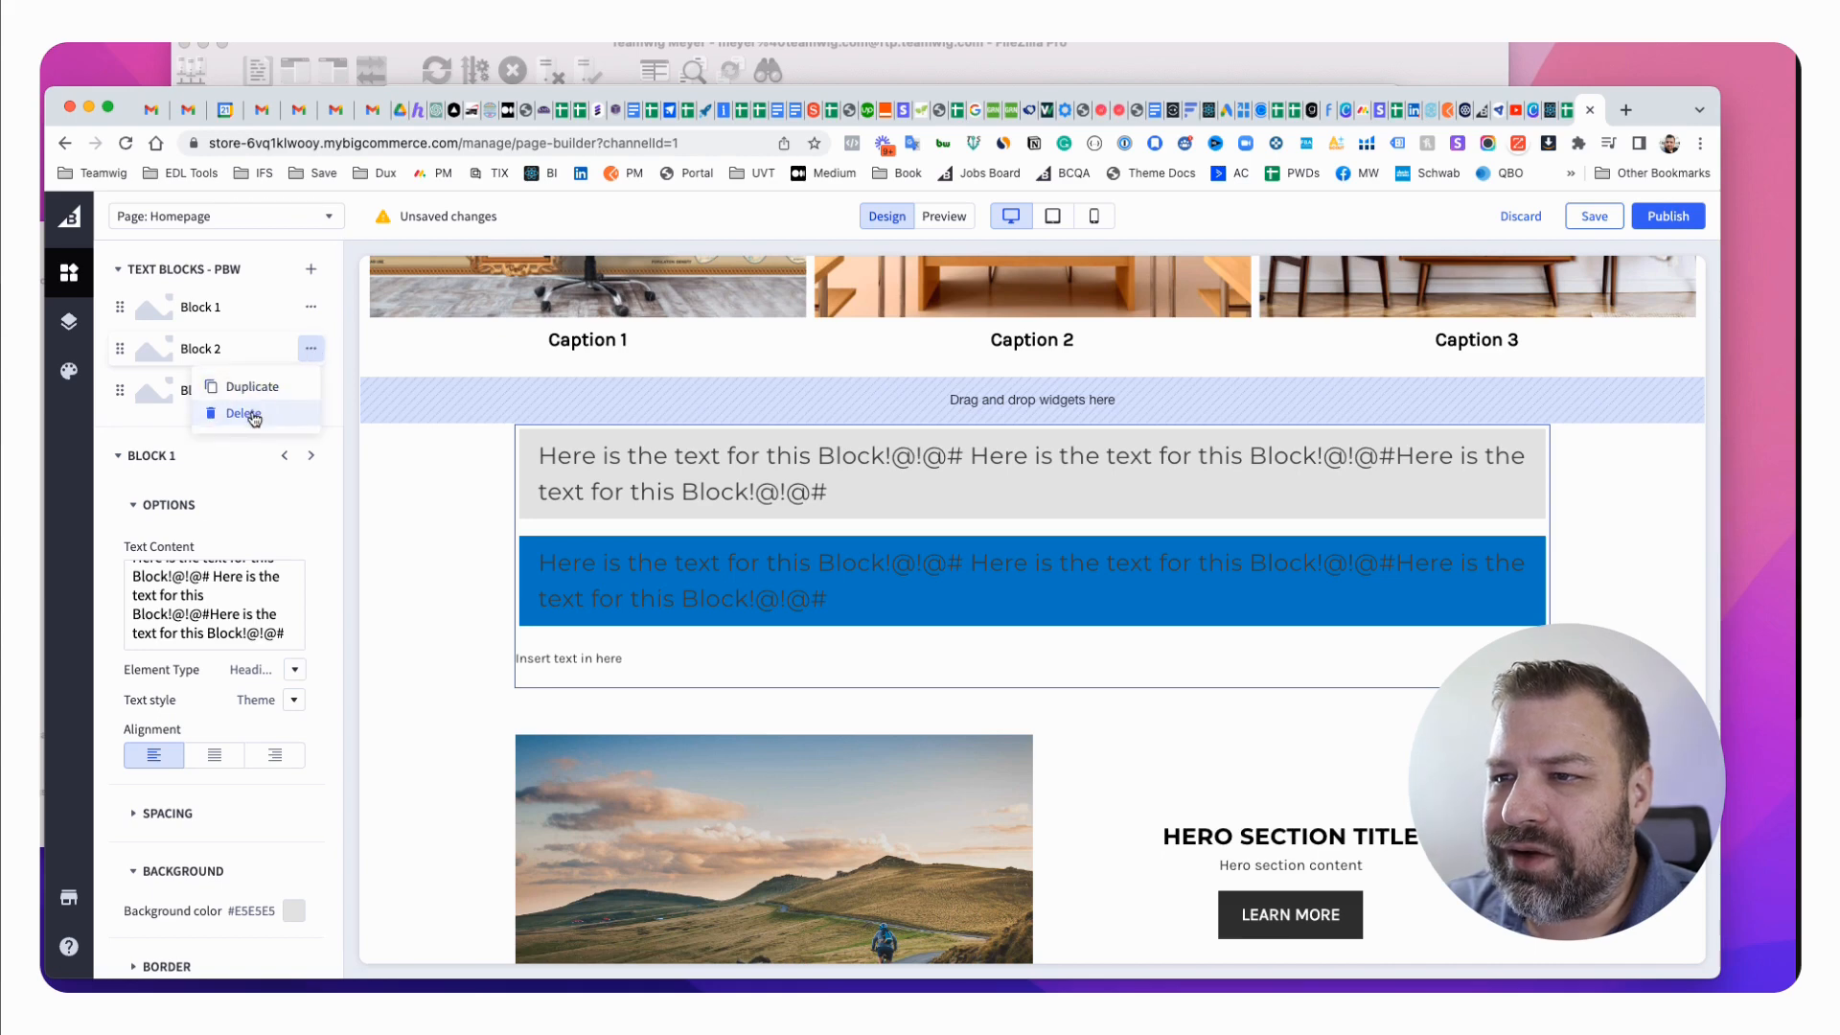
click(253, 414)
Duplicate the gray Block 1 and delete the resulting copy.
click(310, 306)
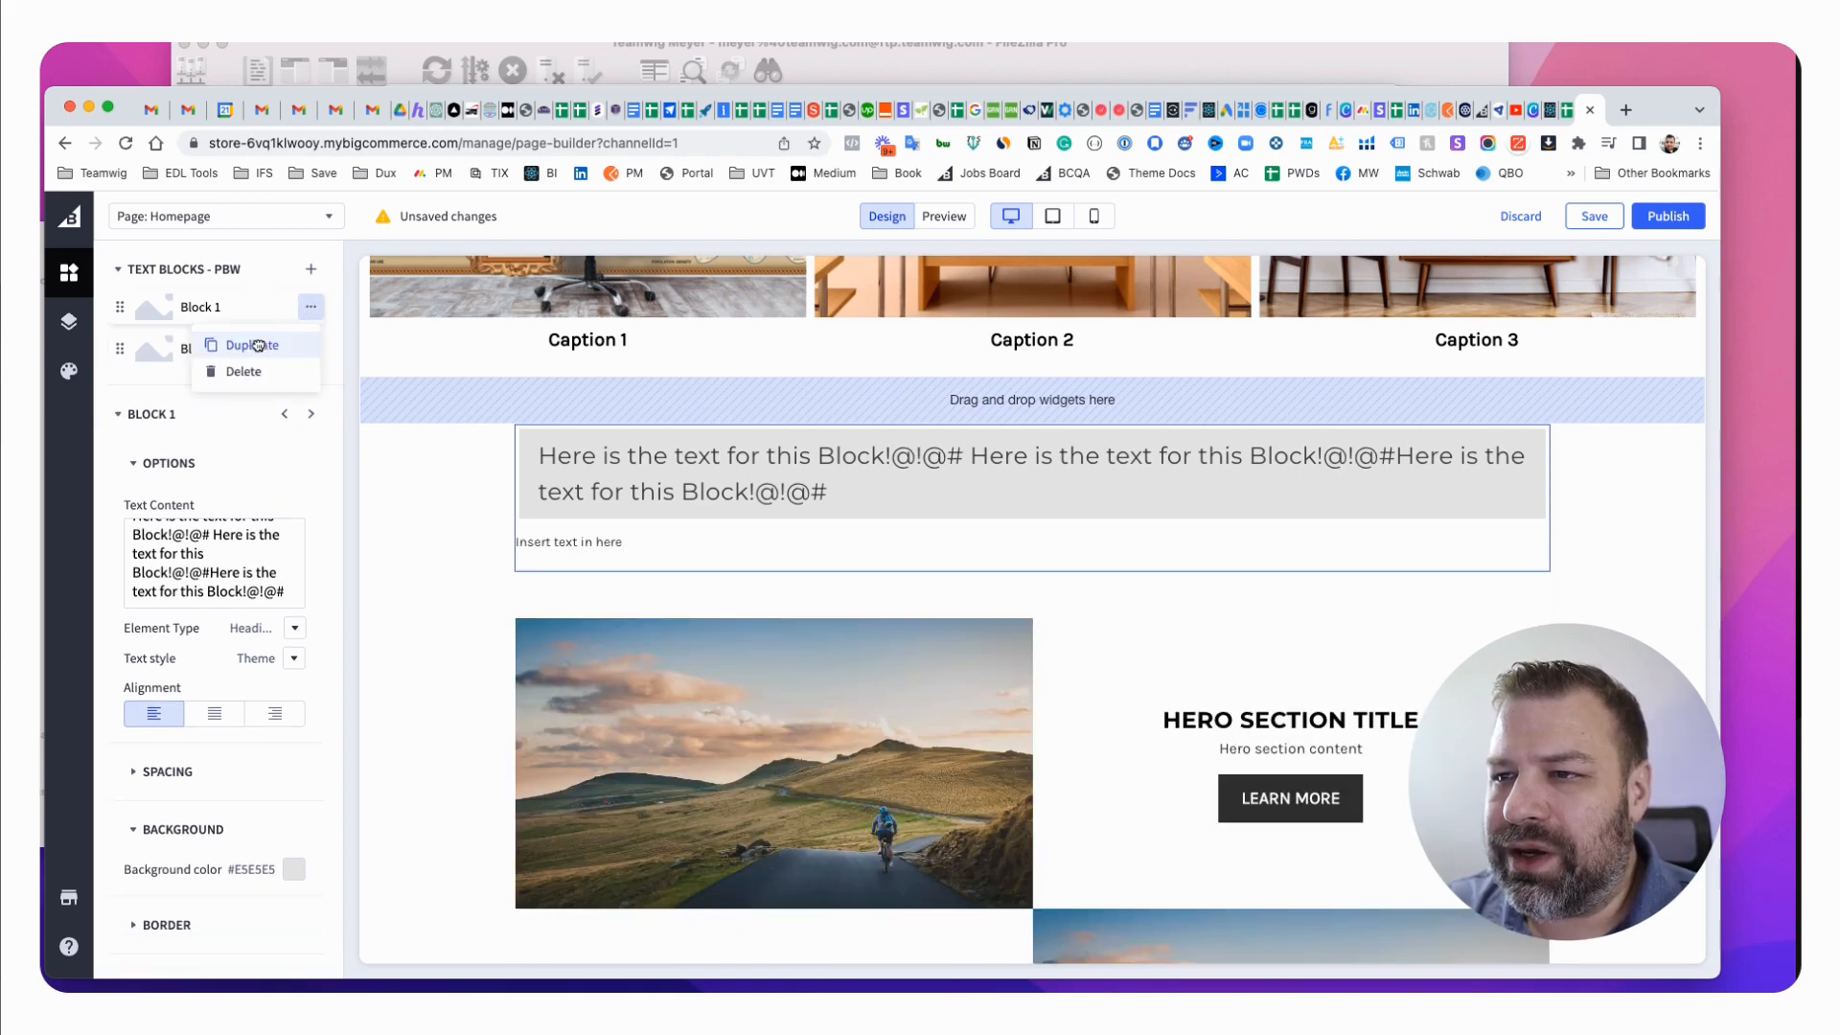
click(257, 347)
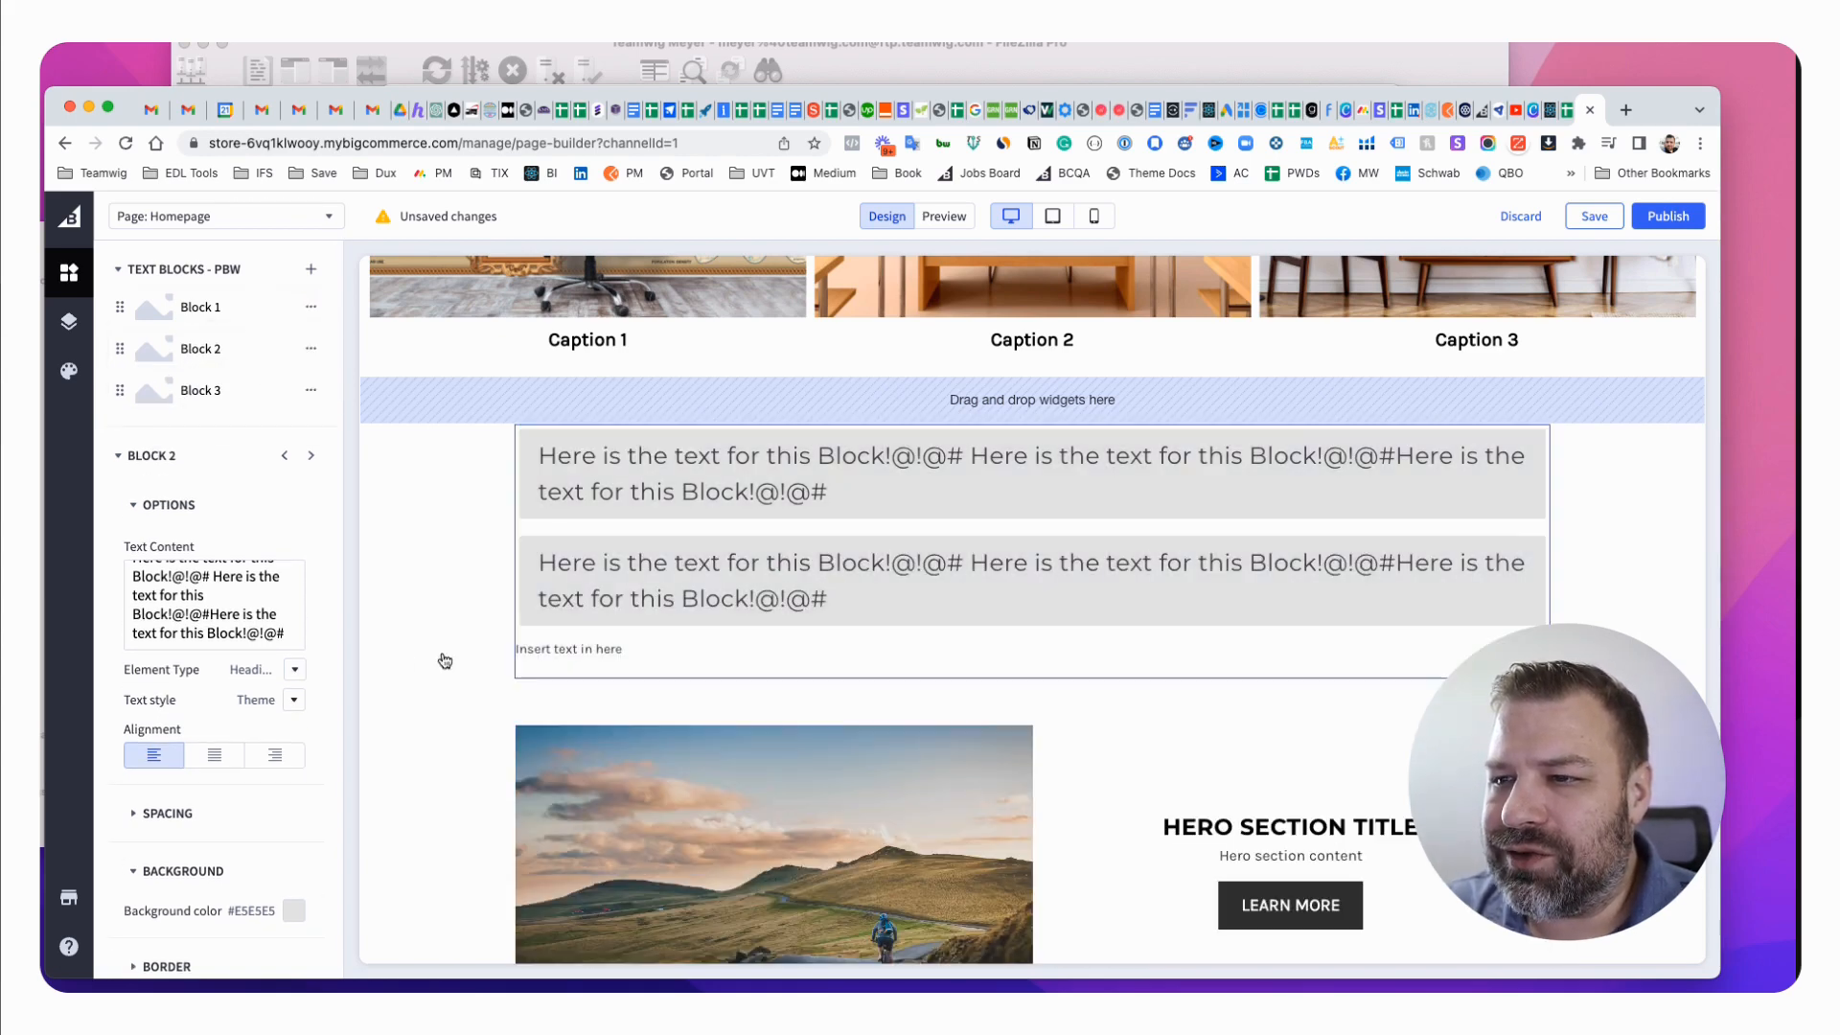
click(311, 347)
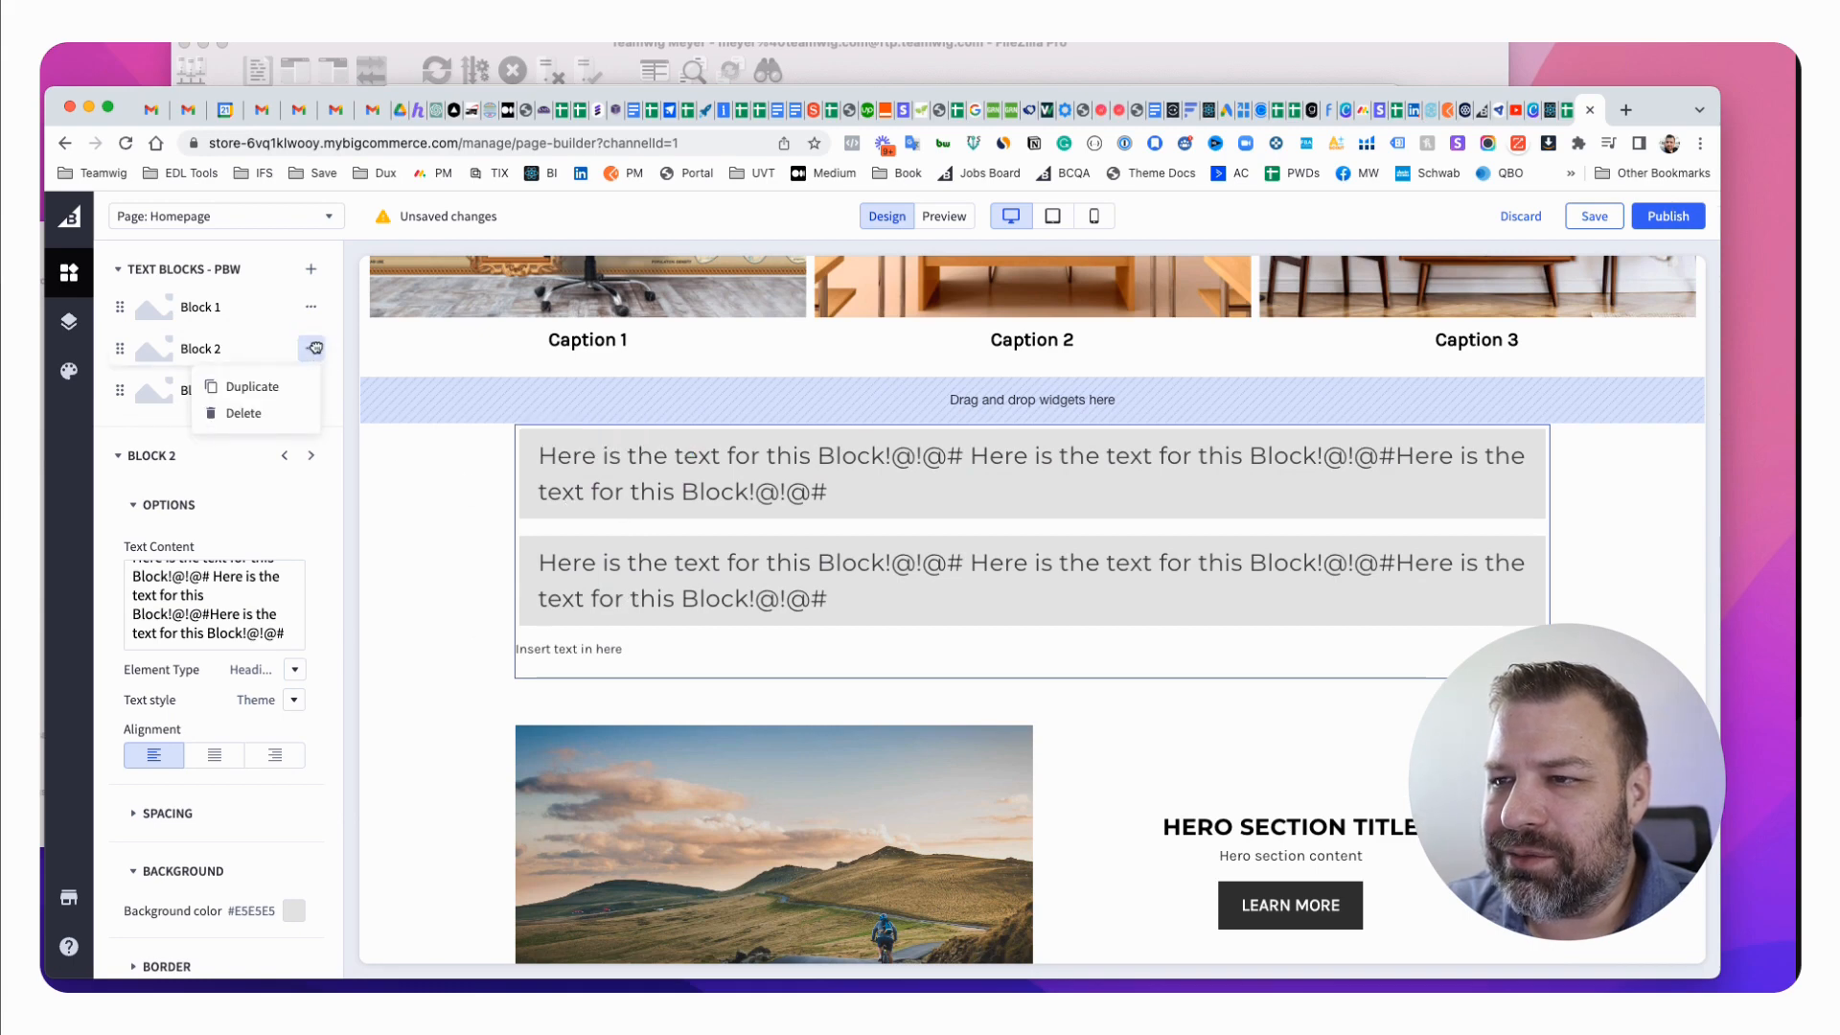
click(251, 413)
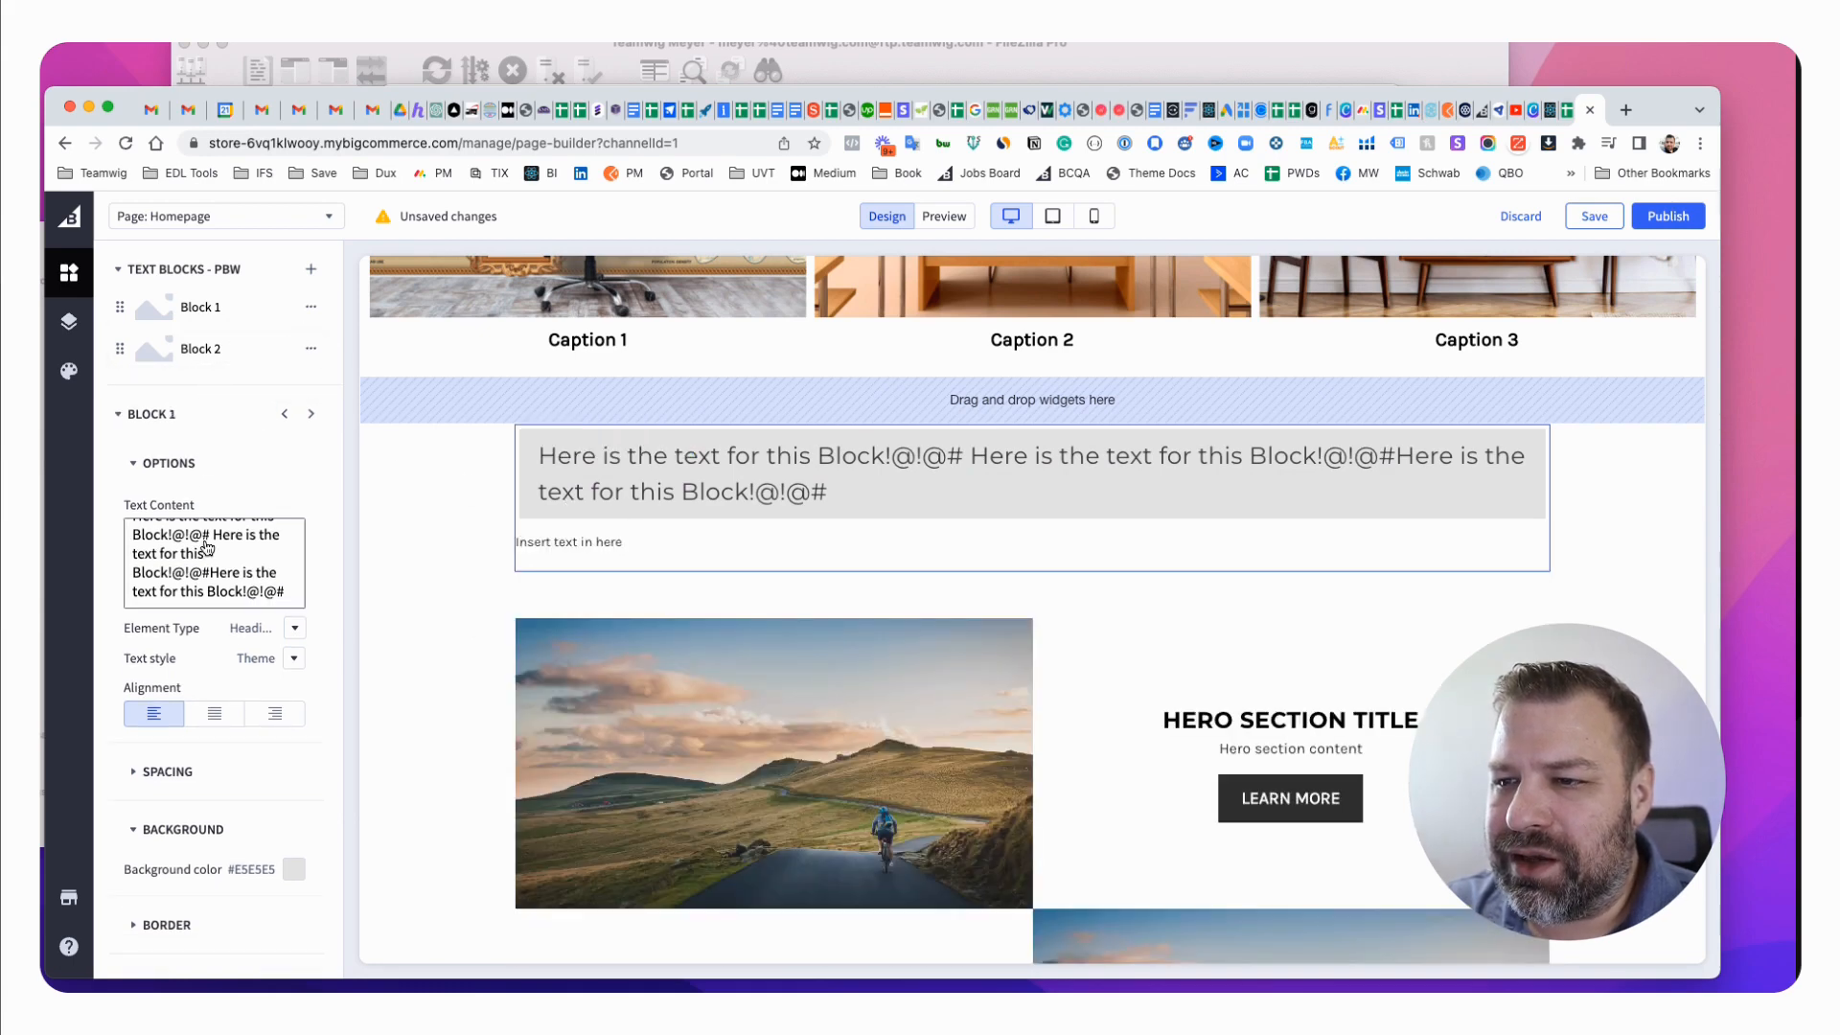
Set Block 1's element type to Paragraph and append two copies of its existing text on new lines.
click(294, 629)
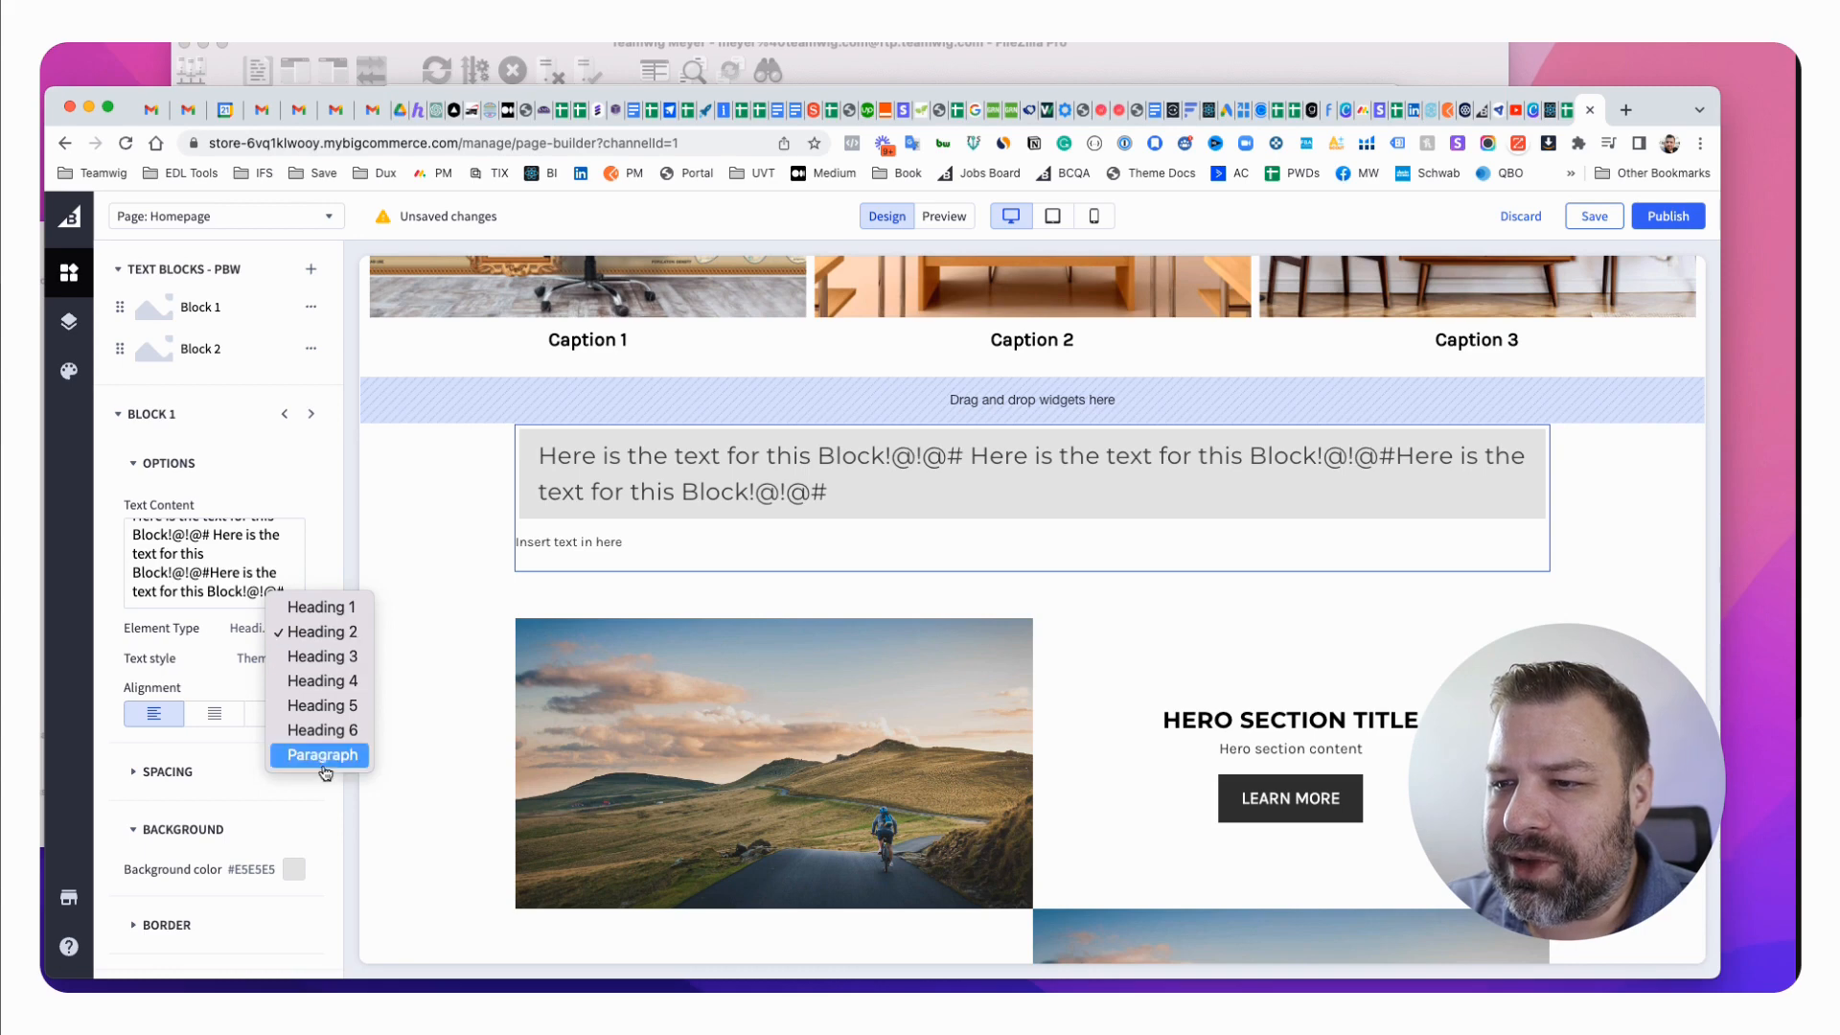
click(287, 754)
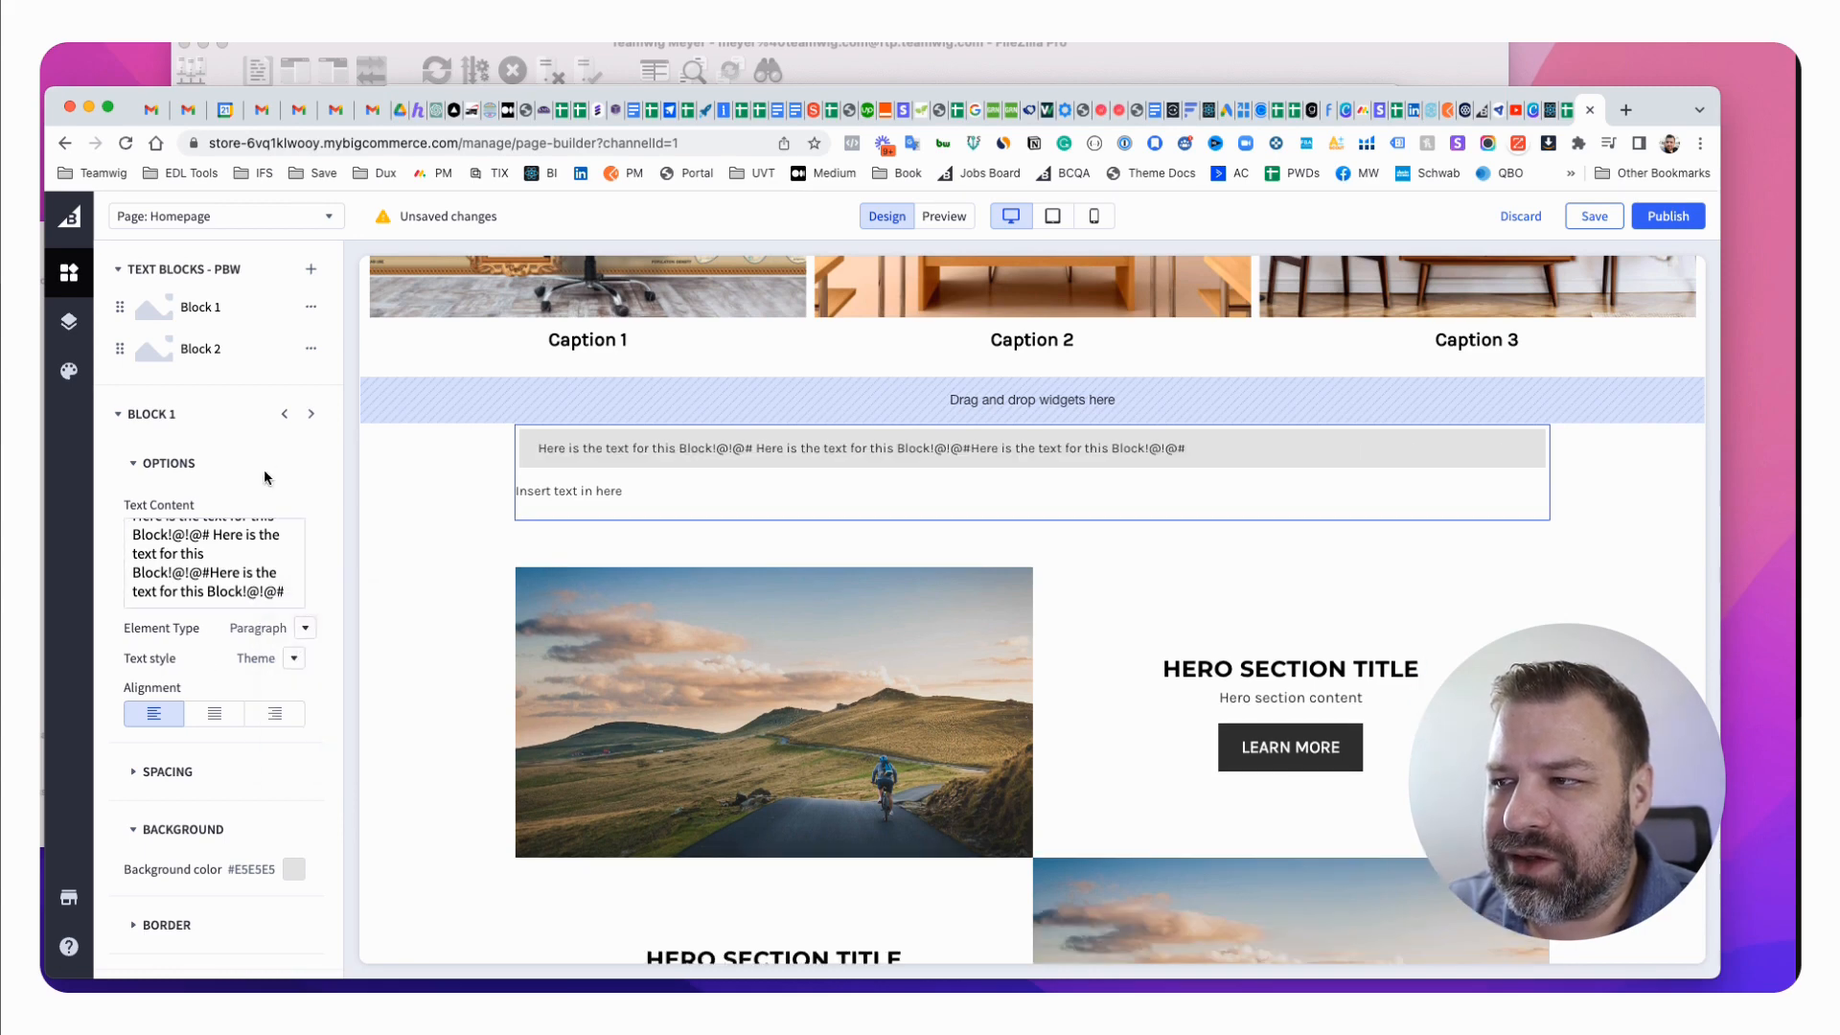
click(285, 595)
key(super+a)
key(super+c)
click(285, 603)
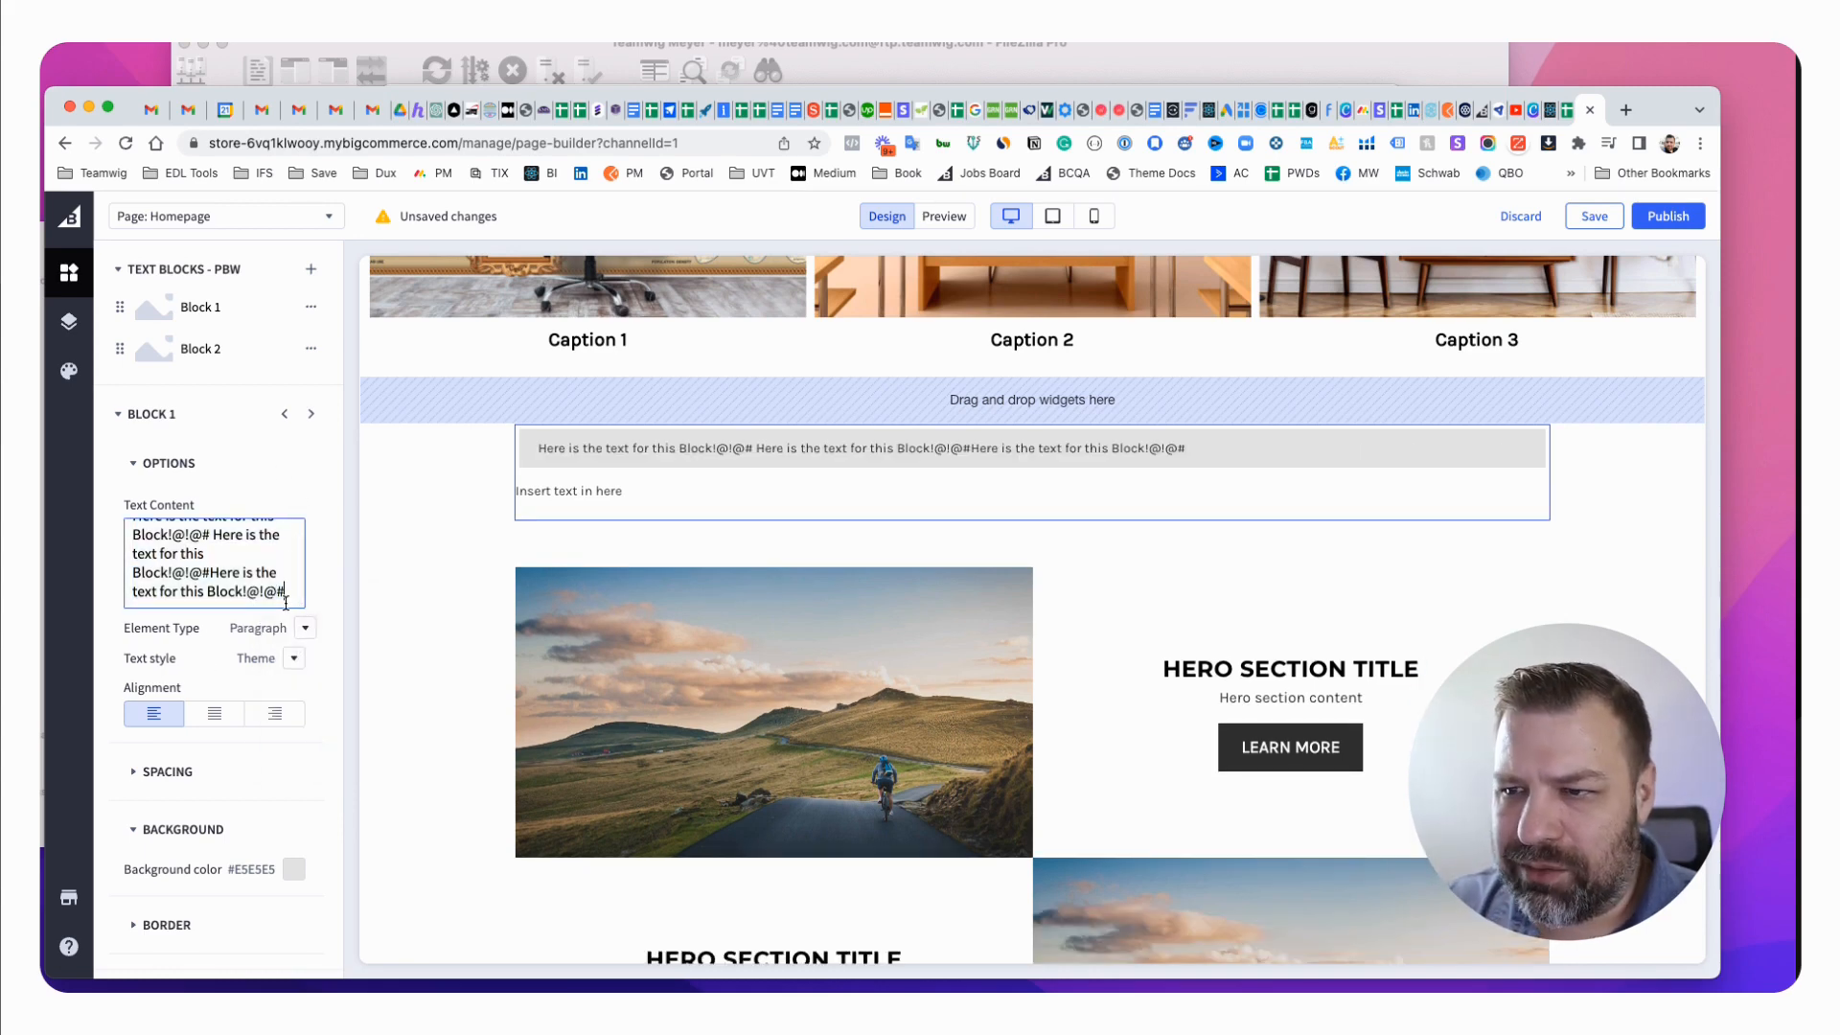
key(Return)
key(super+v)
key(Return)
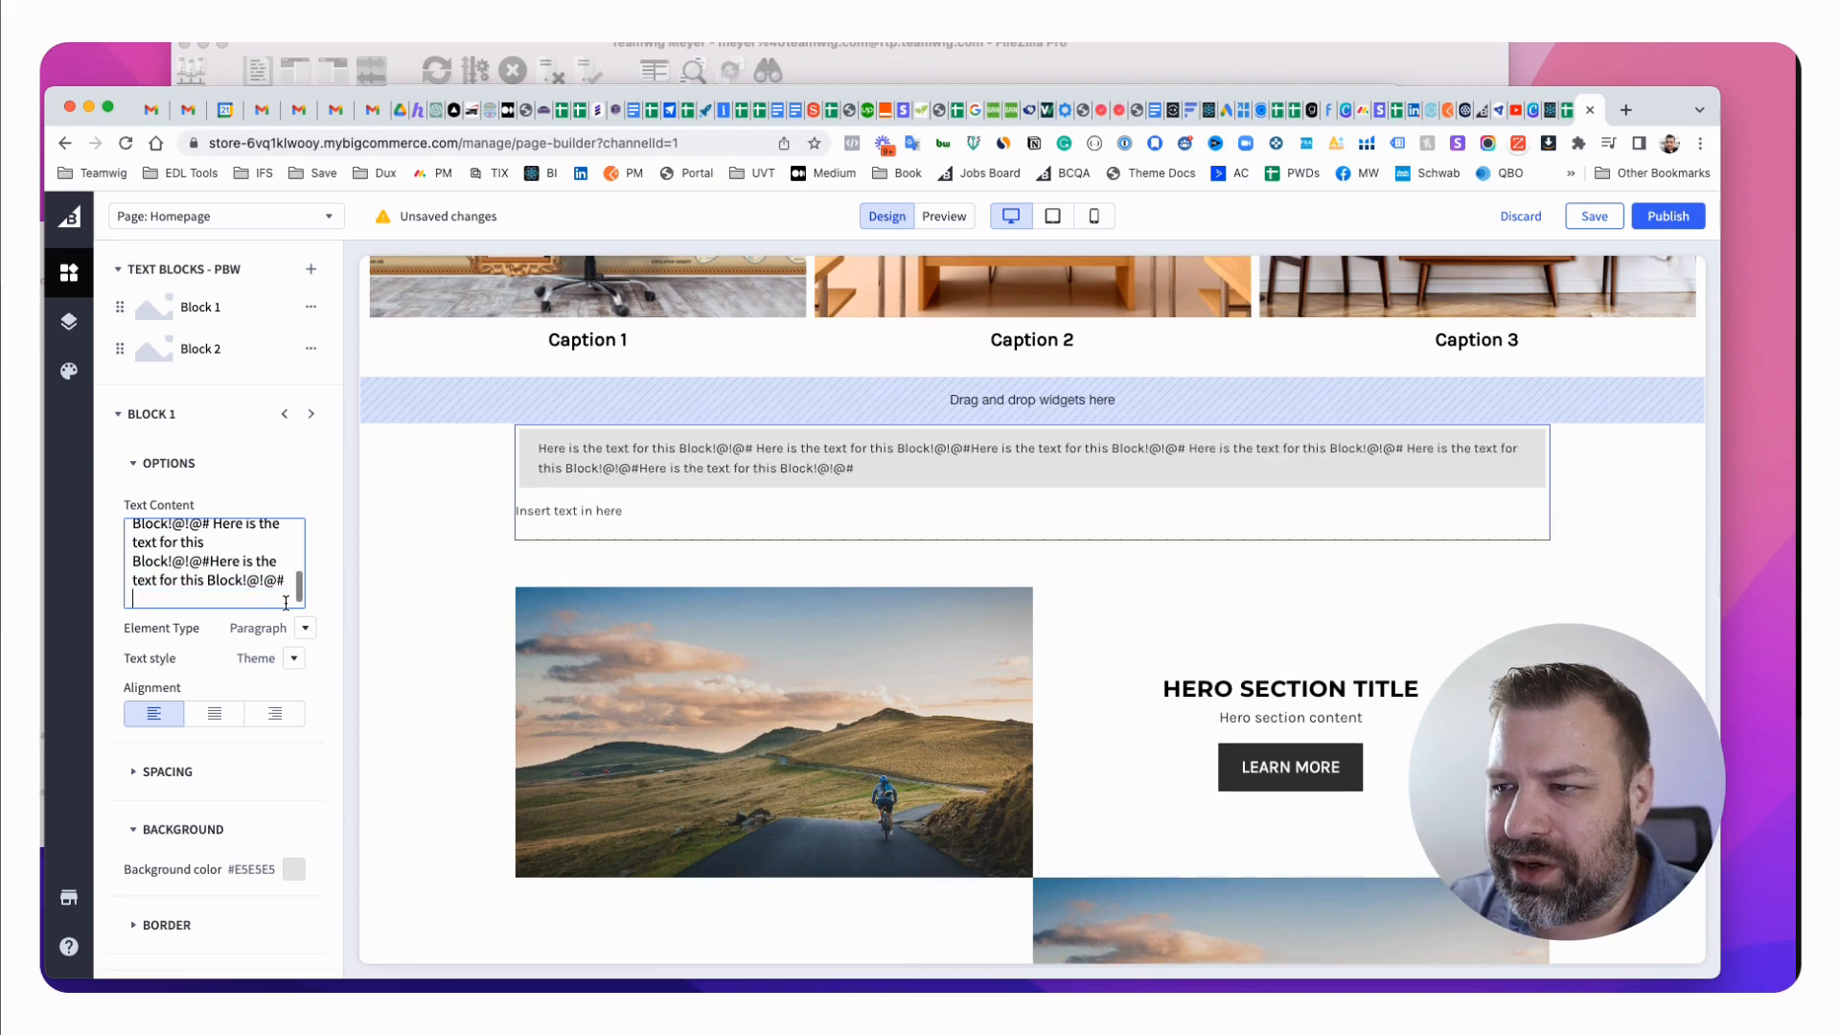
key(super+v)
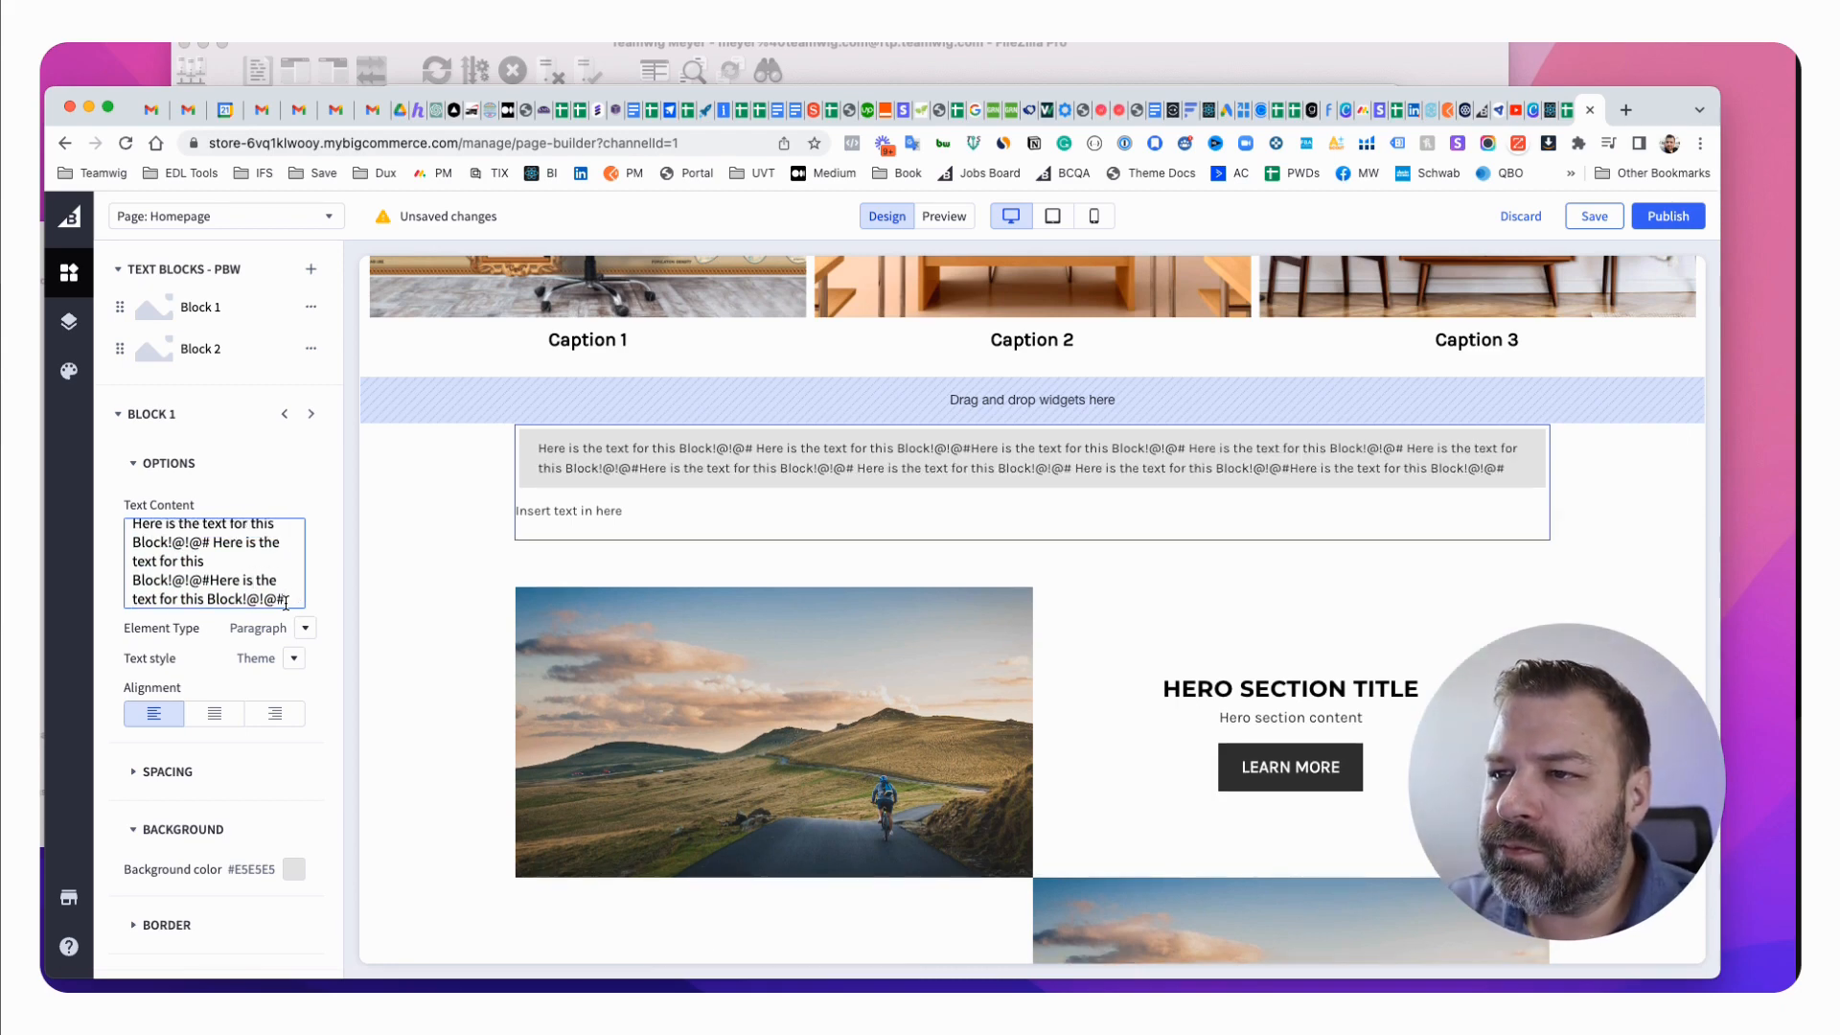
Duplicate Block 1 and add a new default text block placed first in the block list.
click(311, 307)
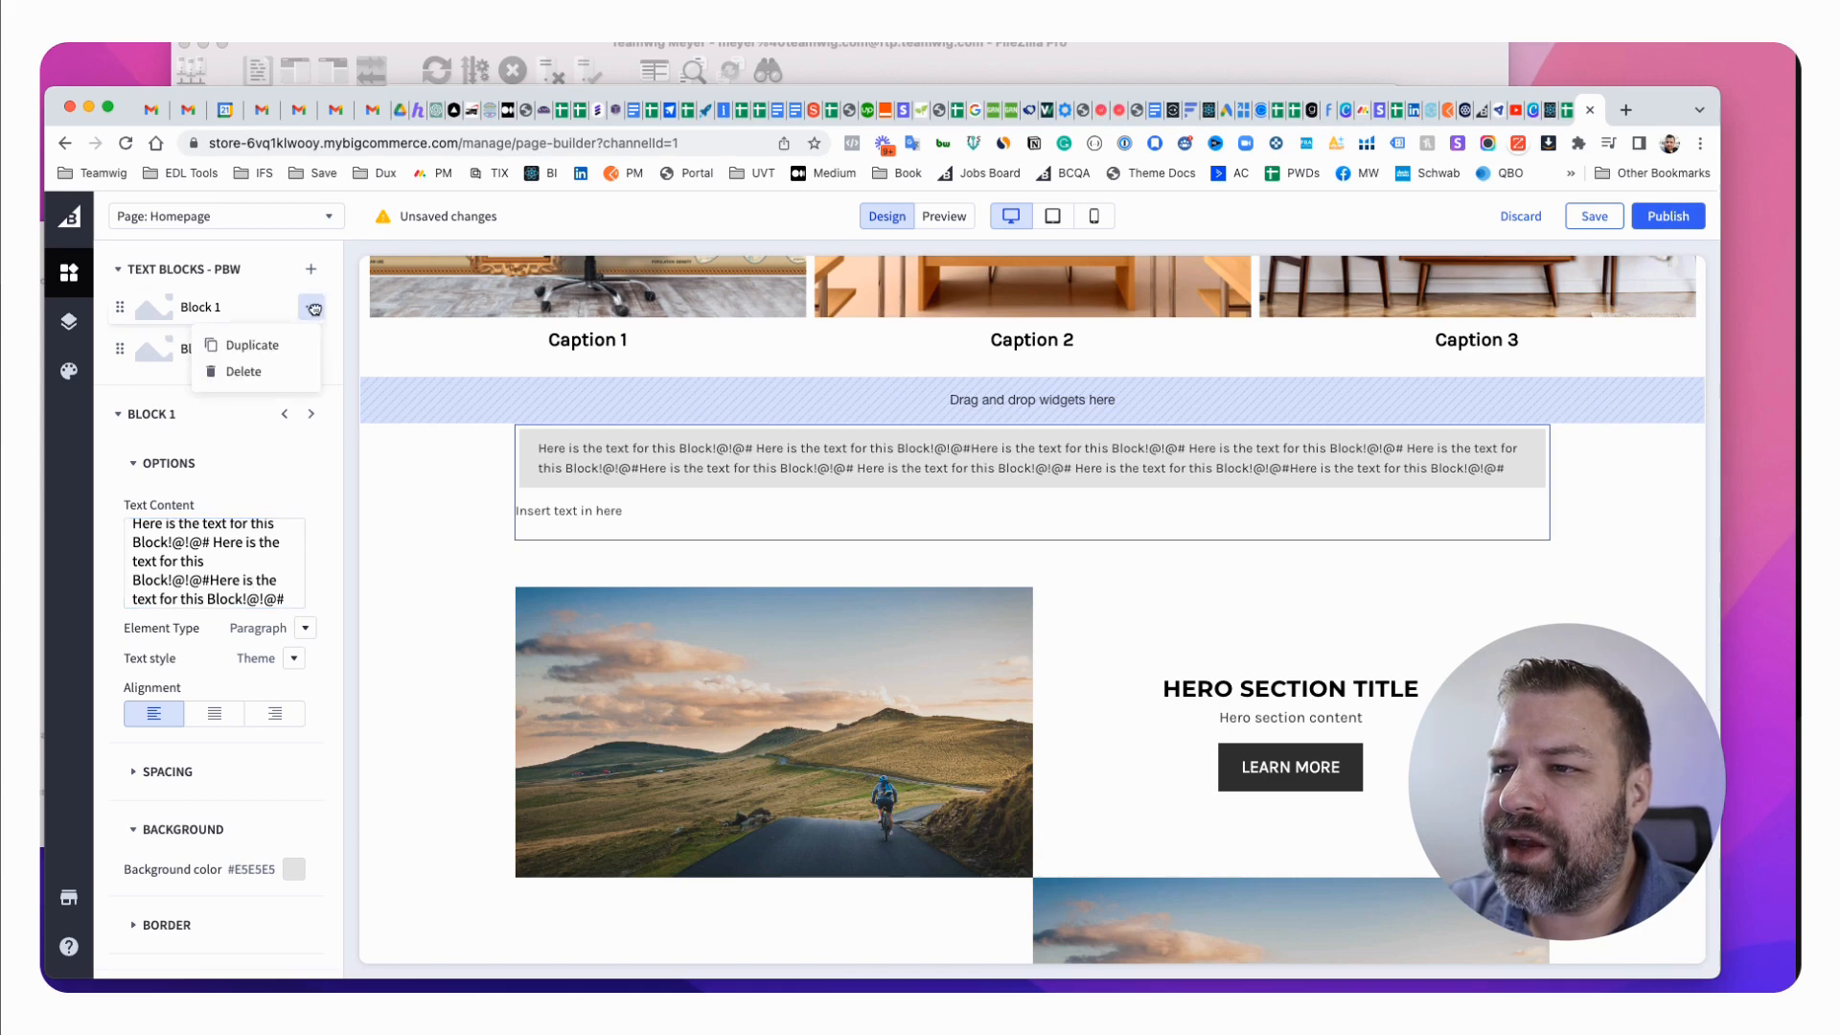
click(251, 345)
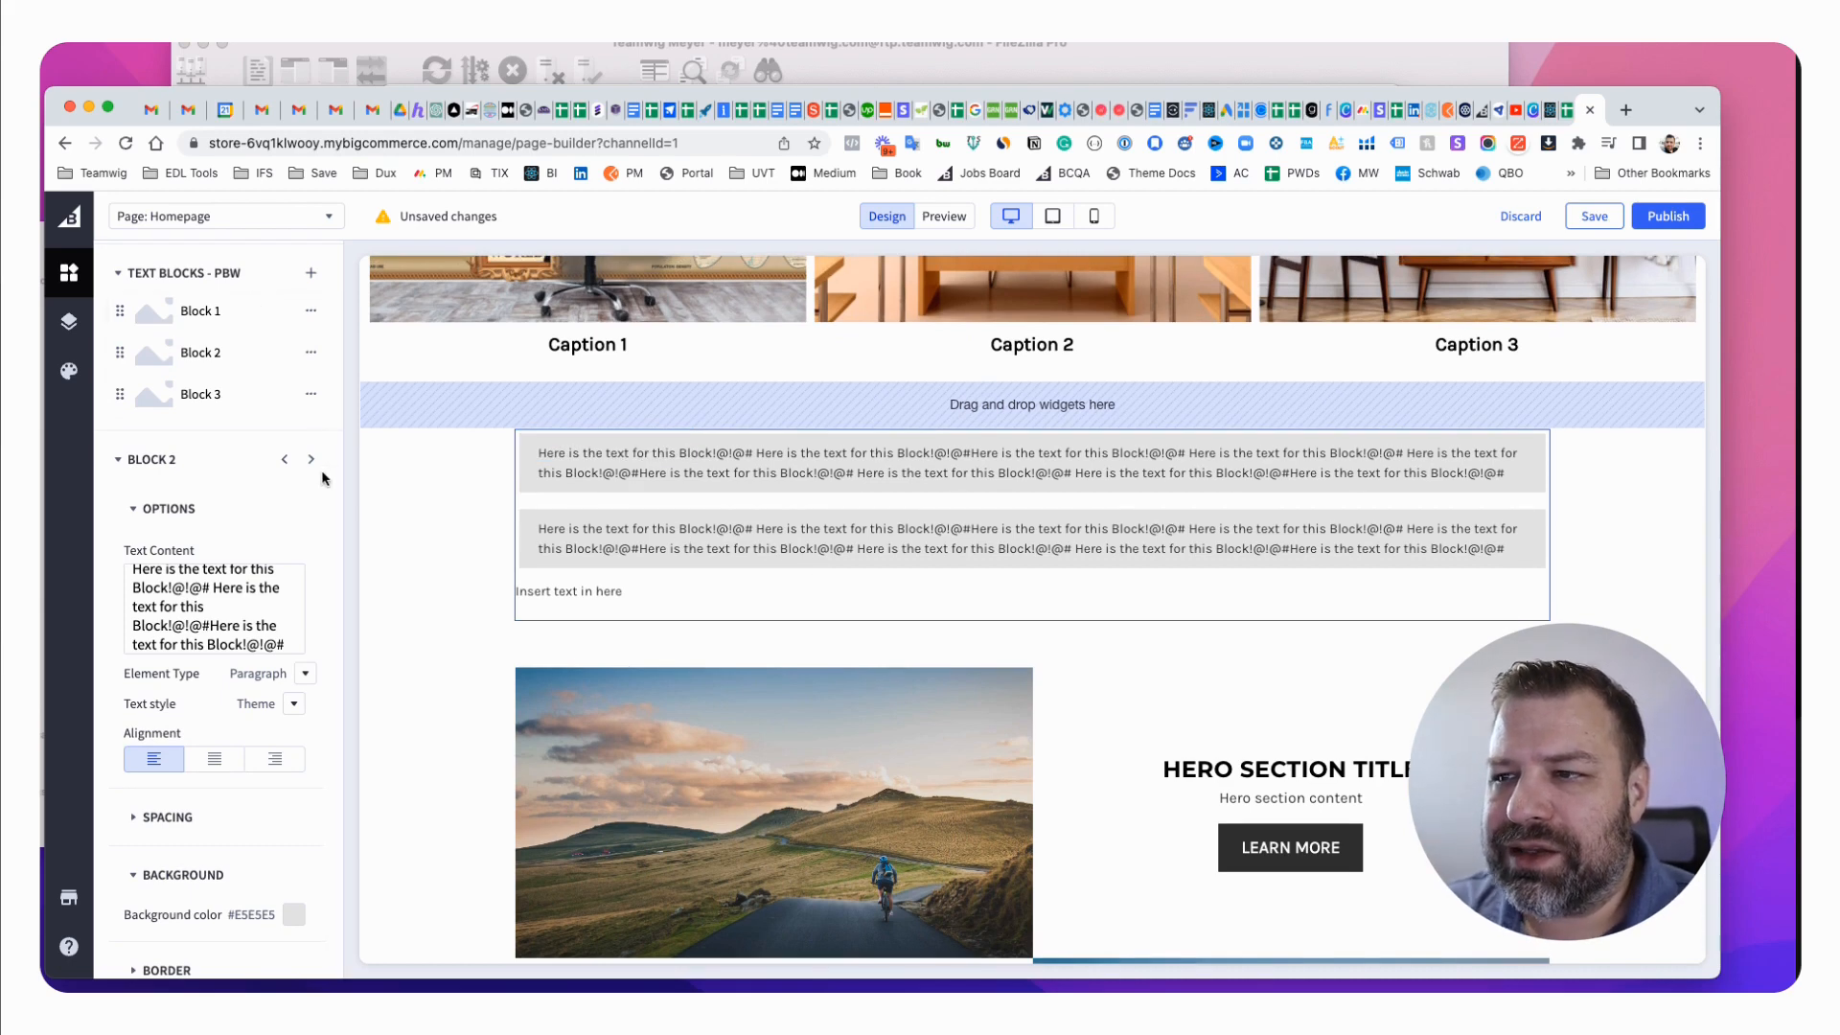
click(311, 275)
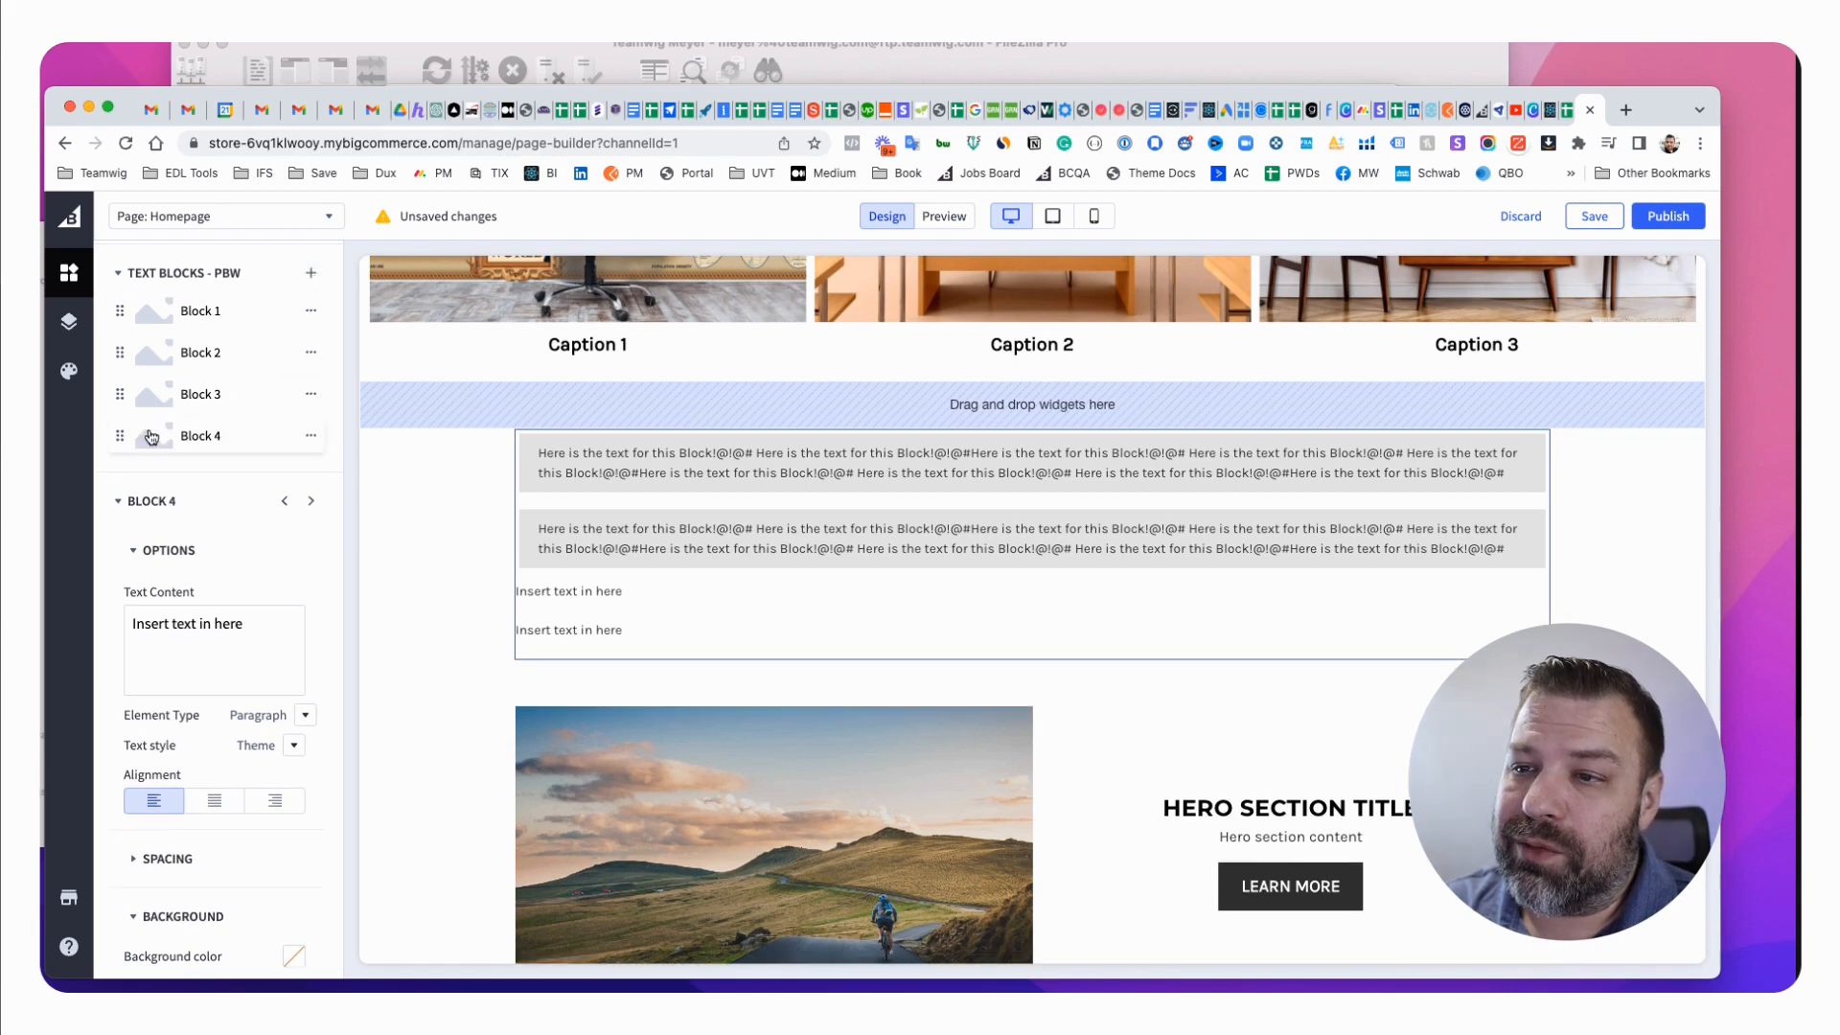
drag(115, 436, 134, 305)
Set the first block's text to "Here's some stuff!" and its element type to Heading 2.
click(218, 629)
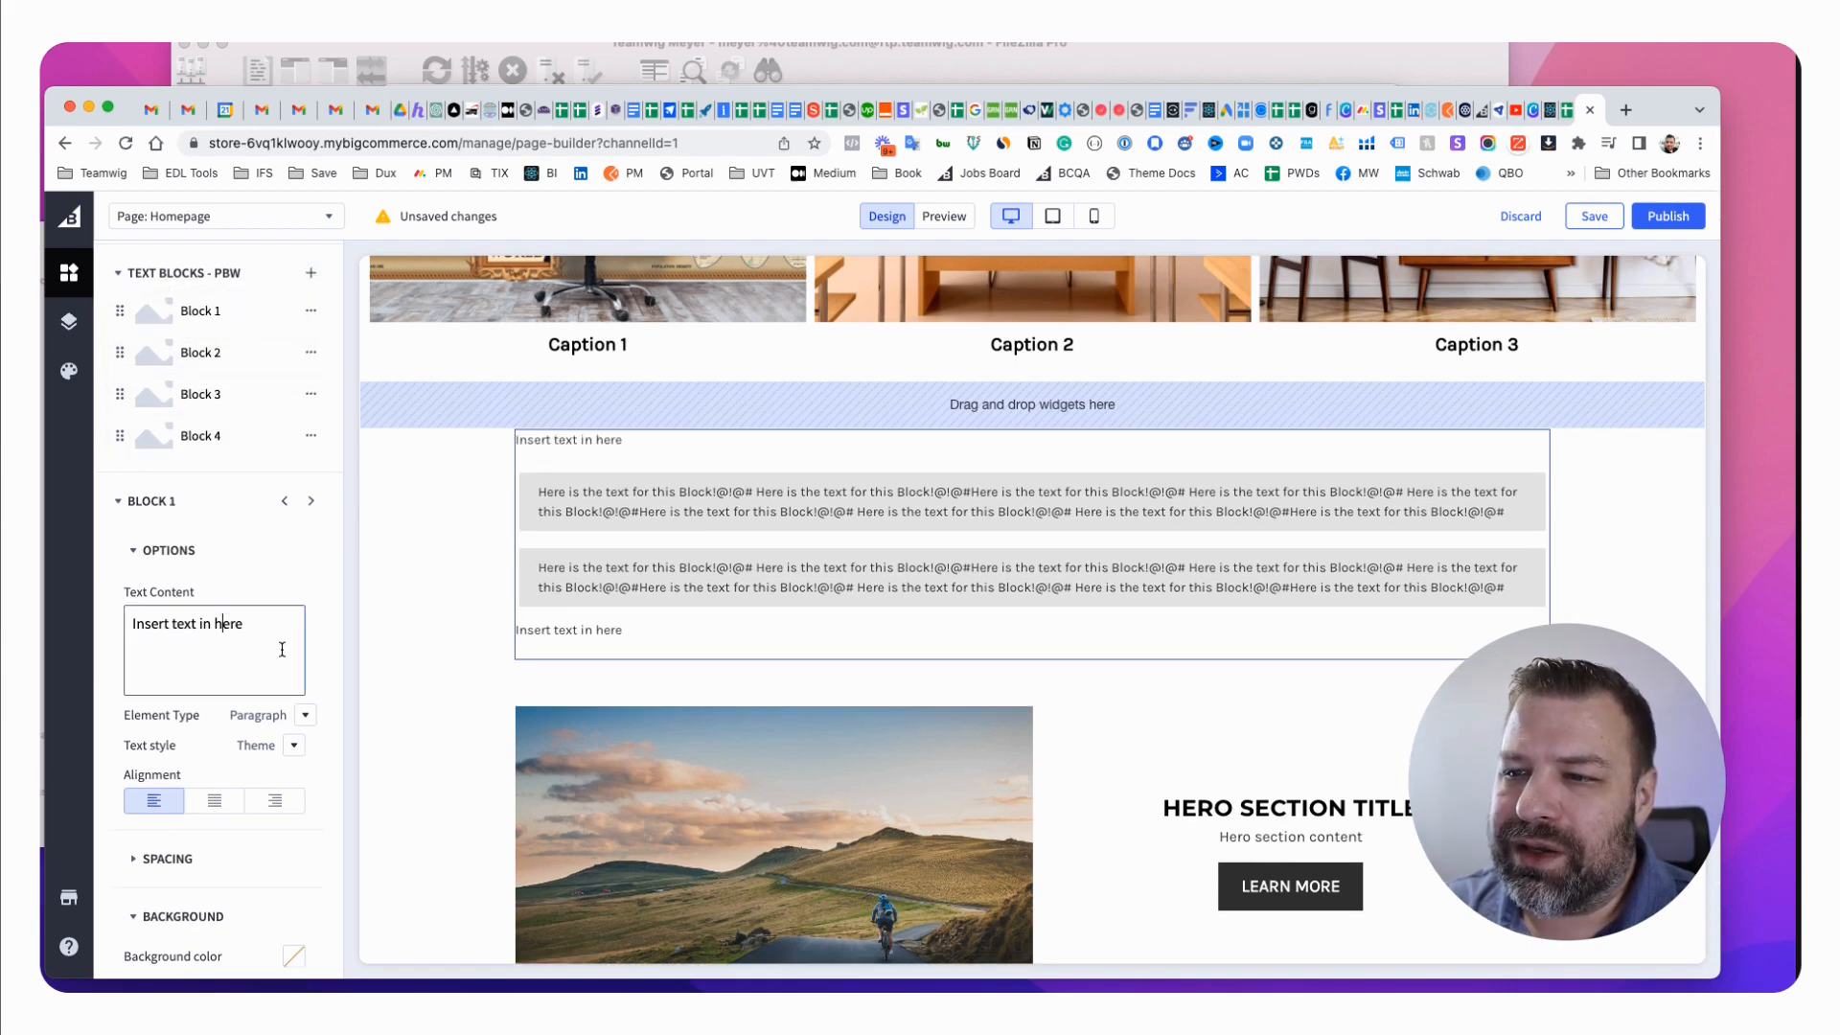
key(super+a)
text(He)
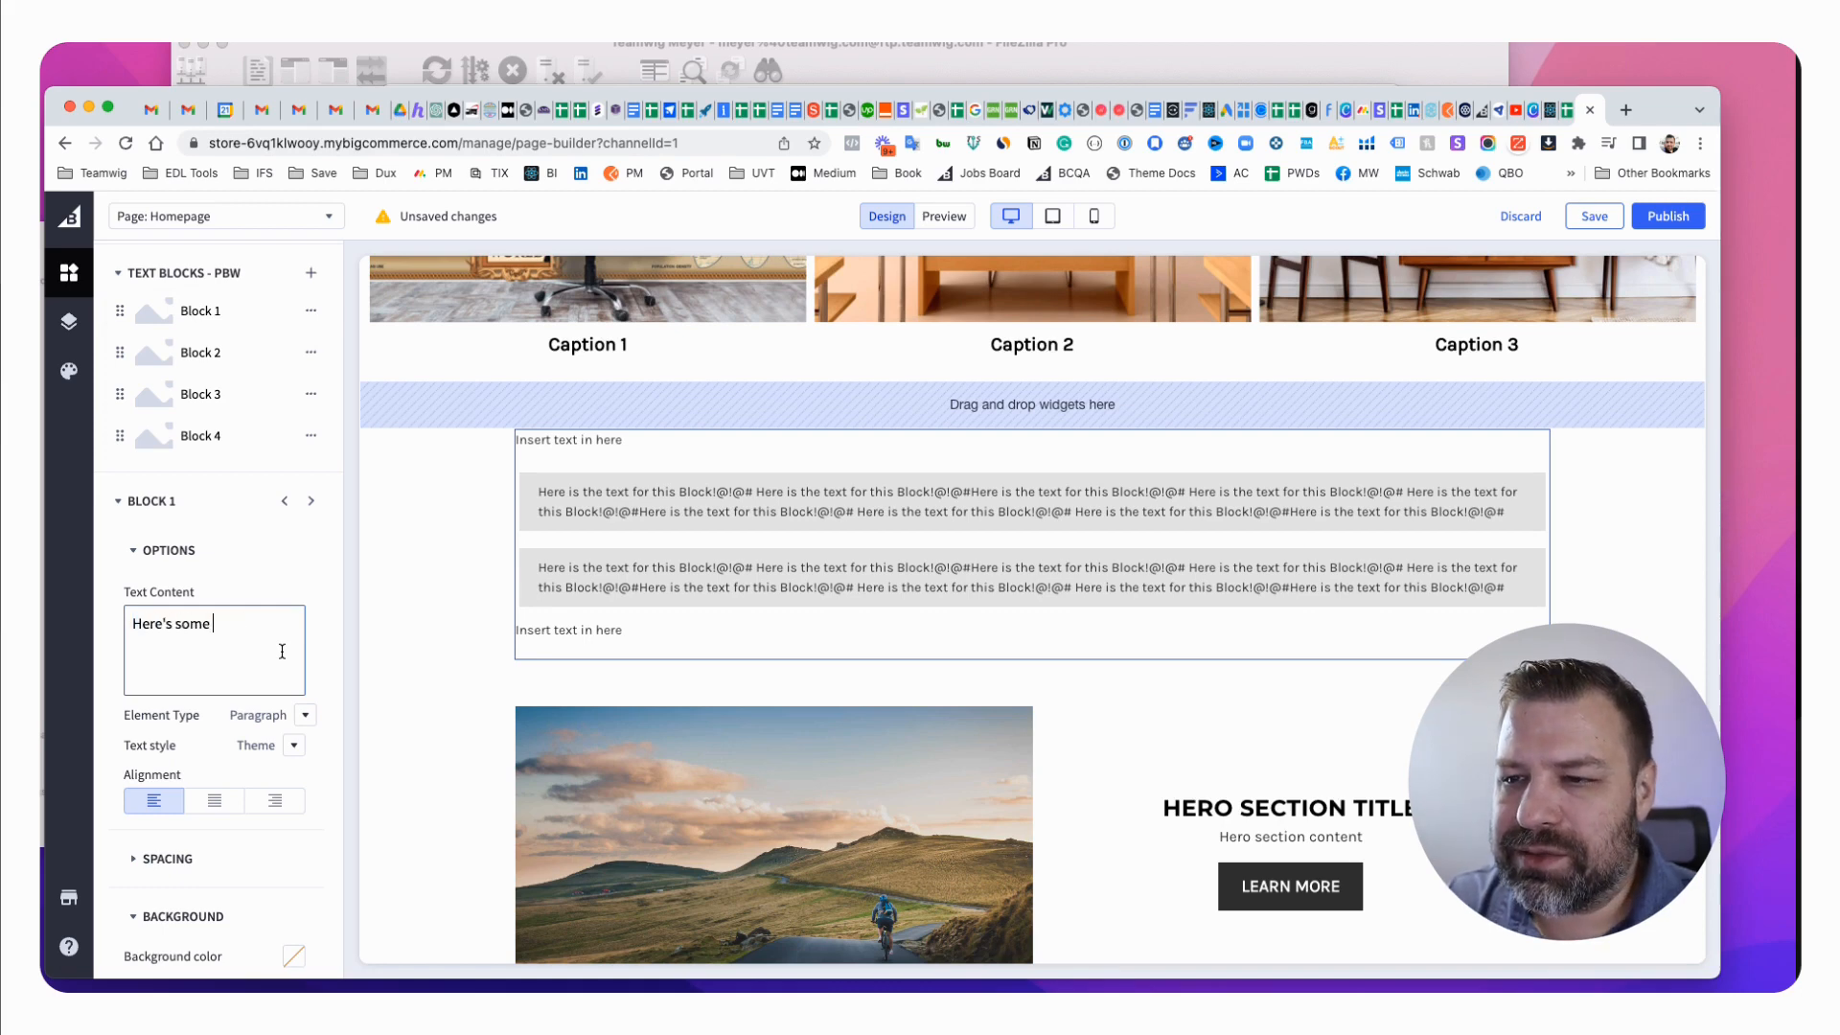
text(re's some stuff!)
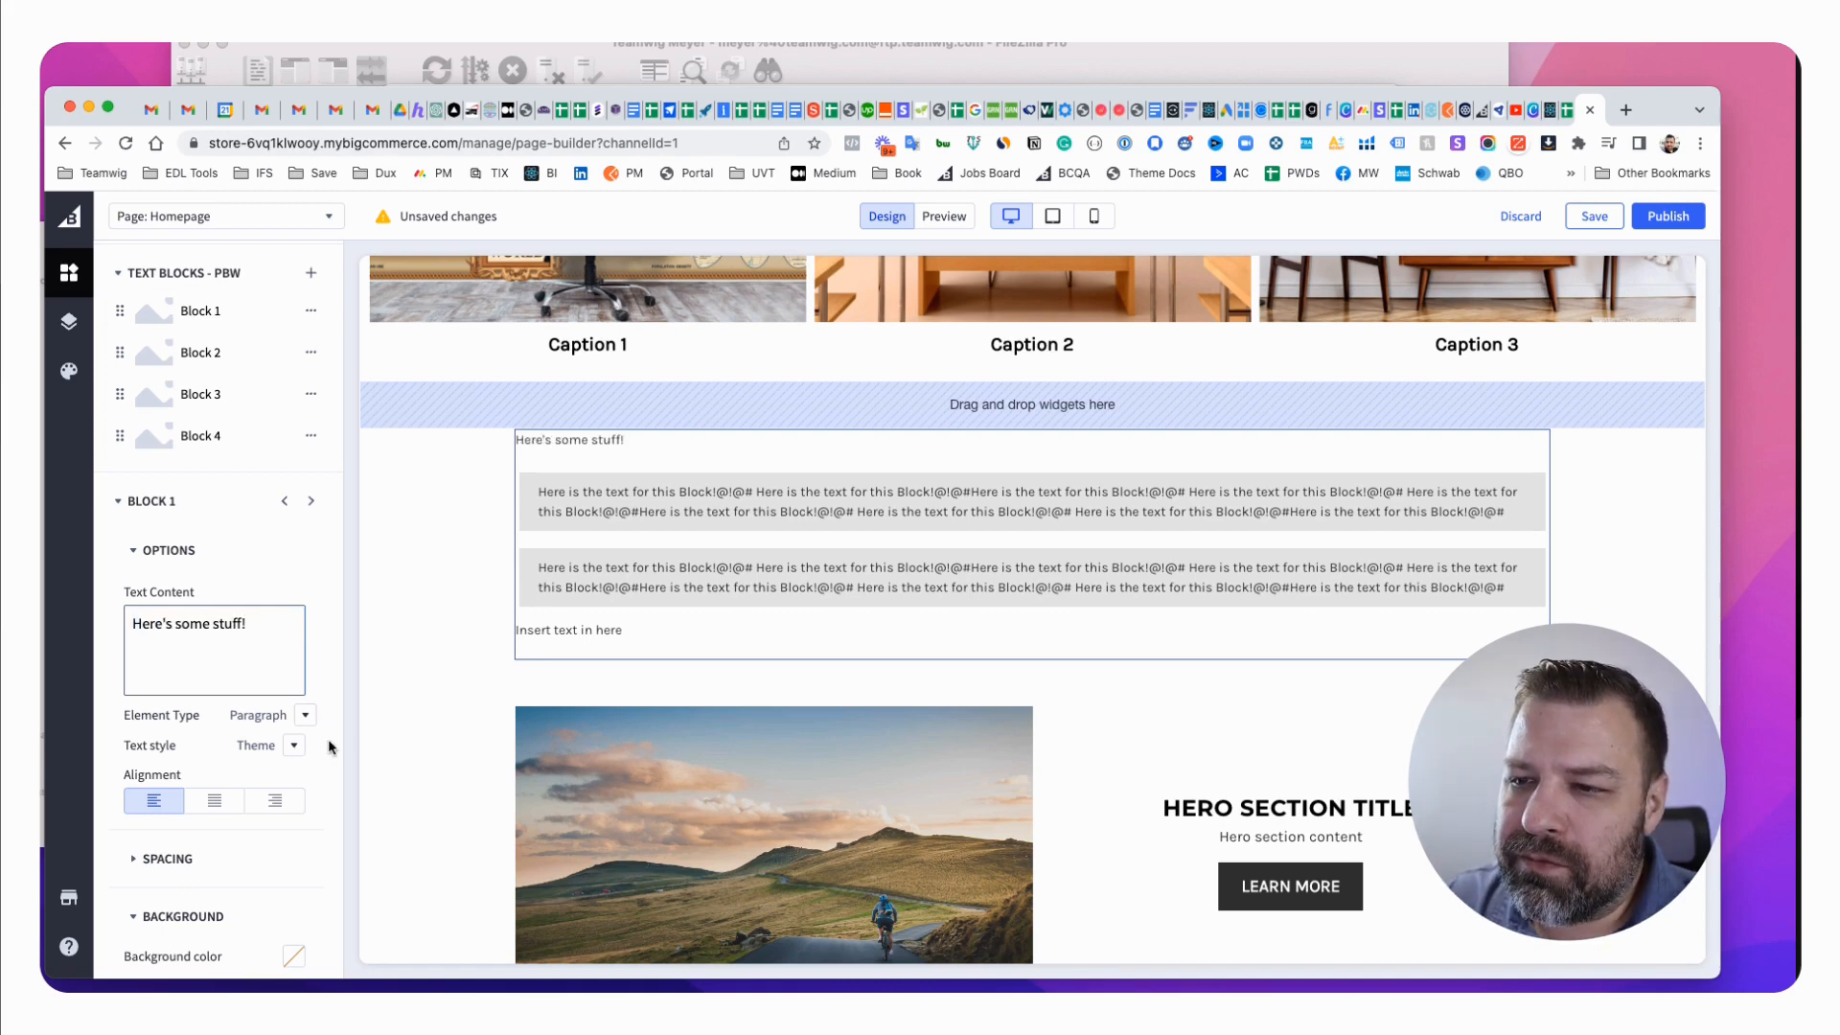
click(305, 715)
click(331, 595)
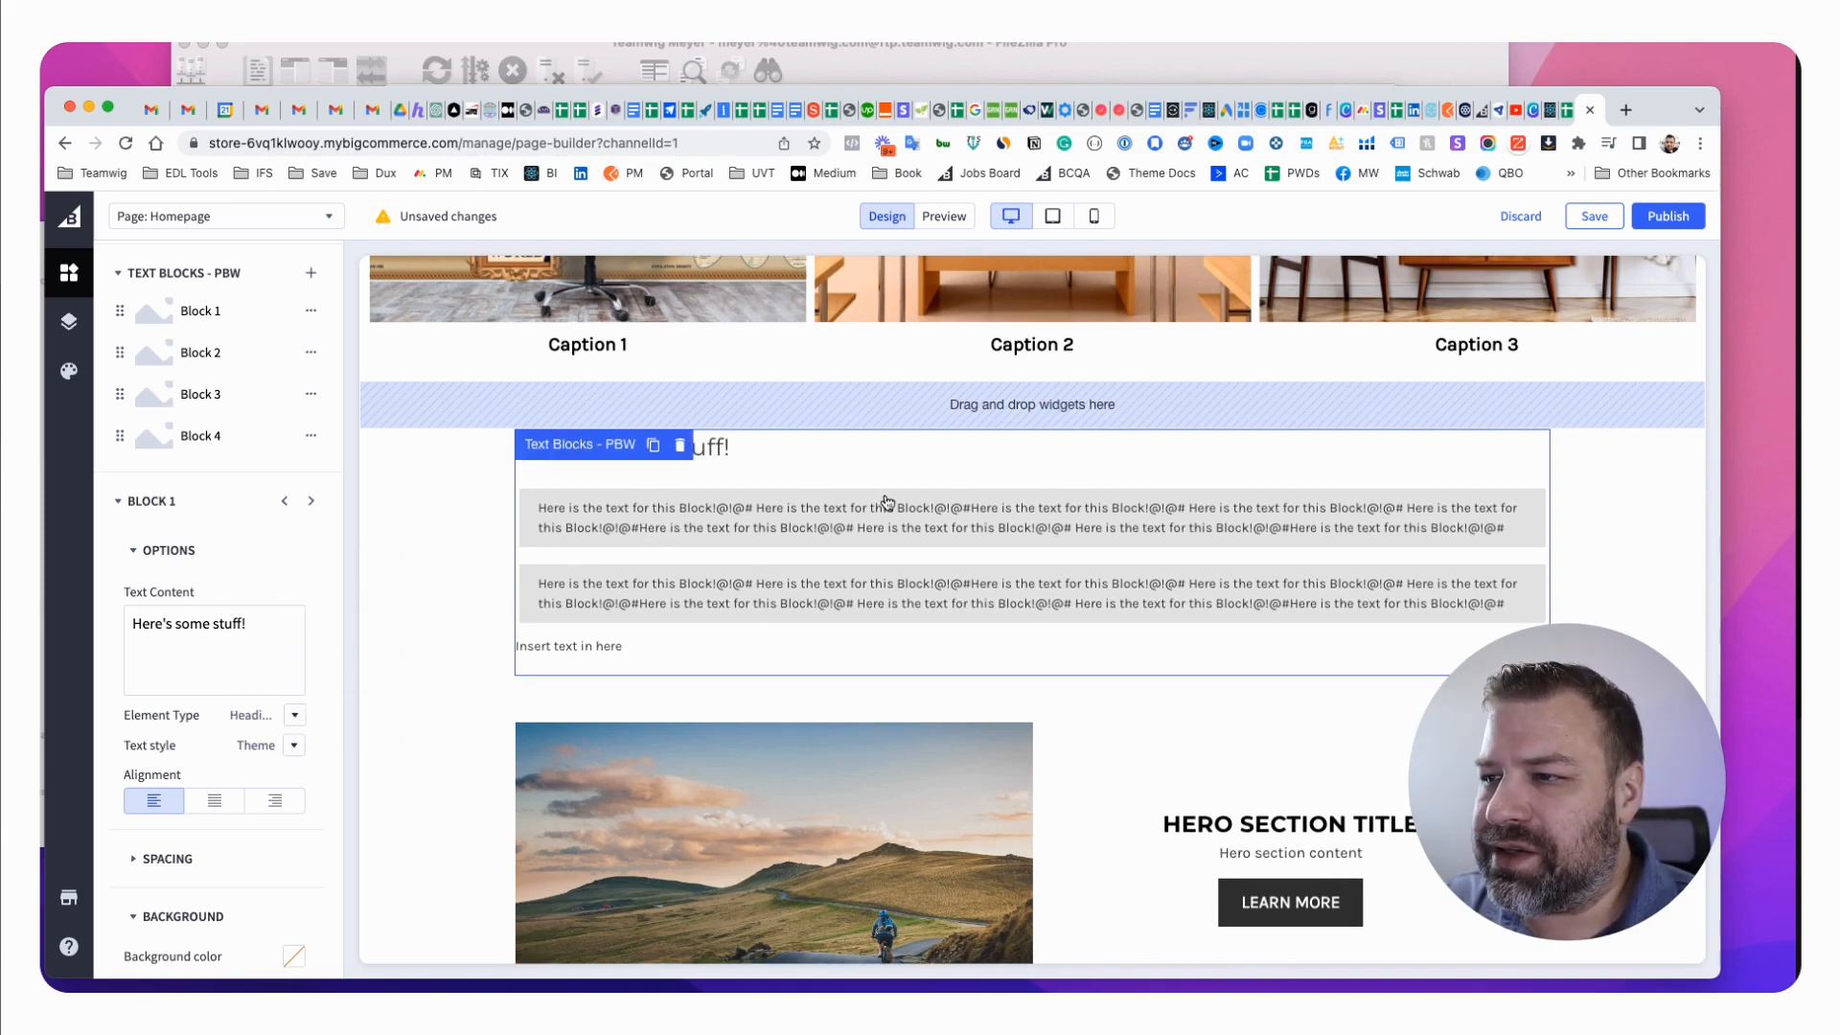
Remove the background color from Block 2, leaving it transparent.
scroll(178, 679, down, 2)
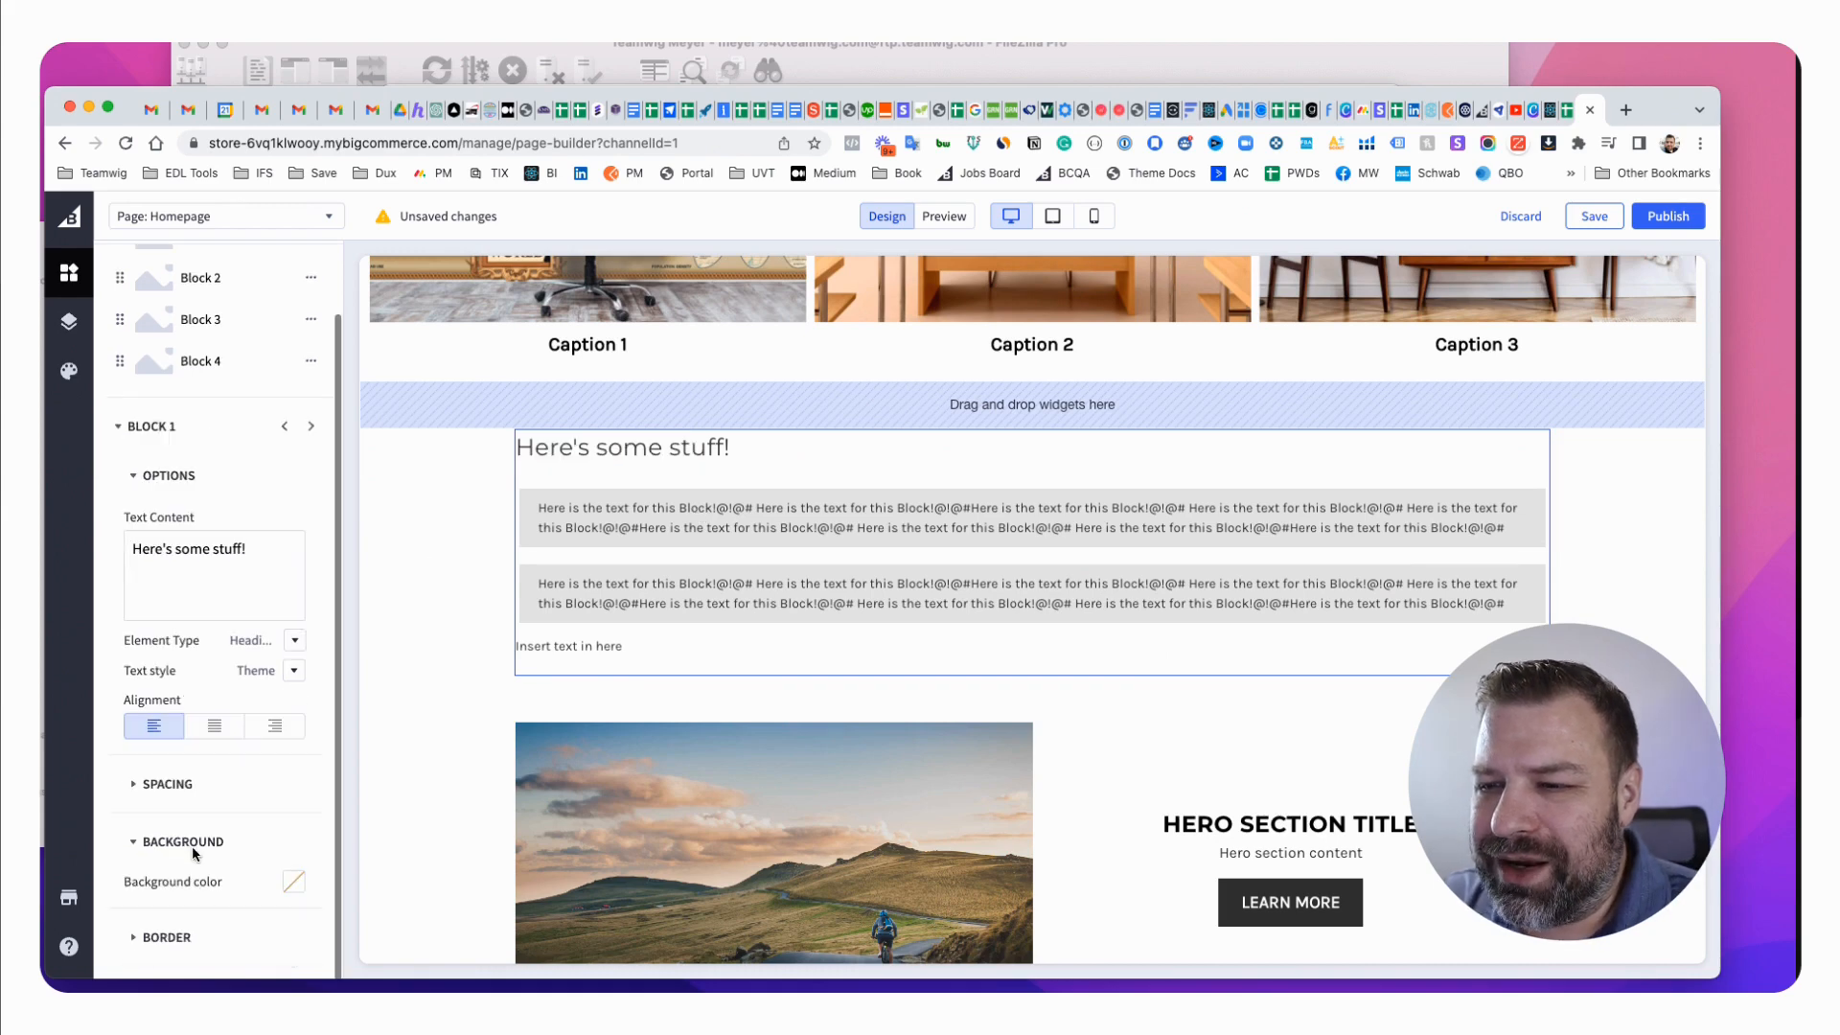
click(200, 277)
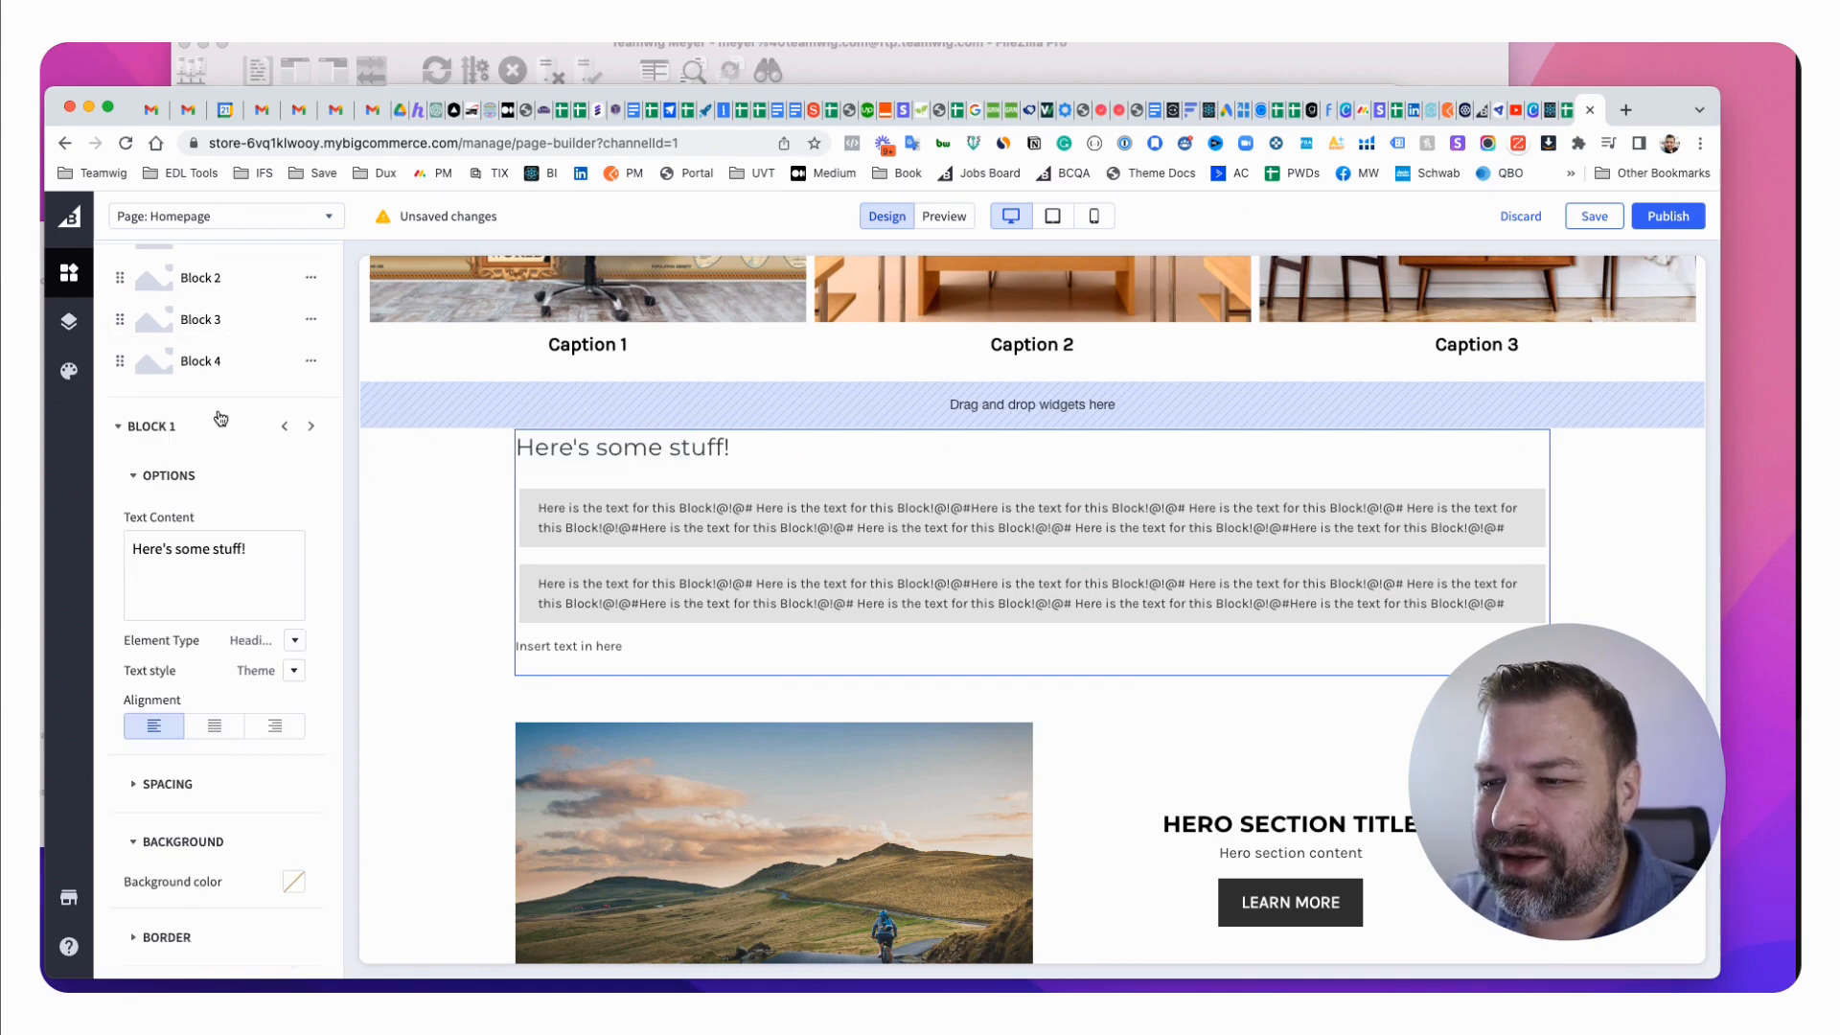
click(297, 886)
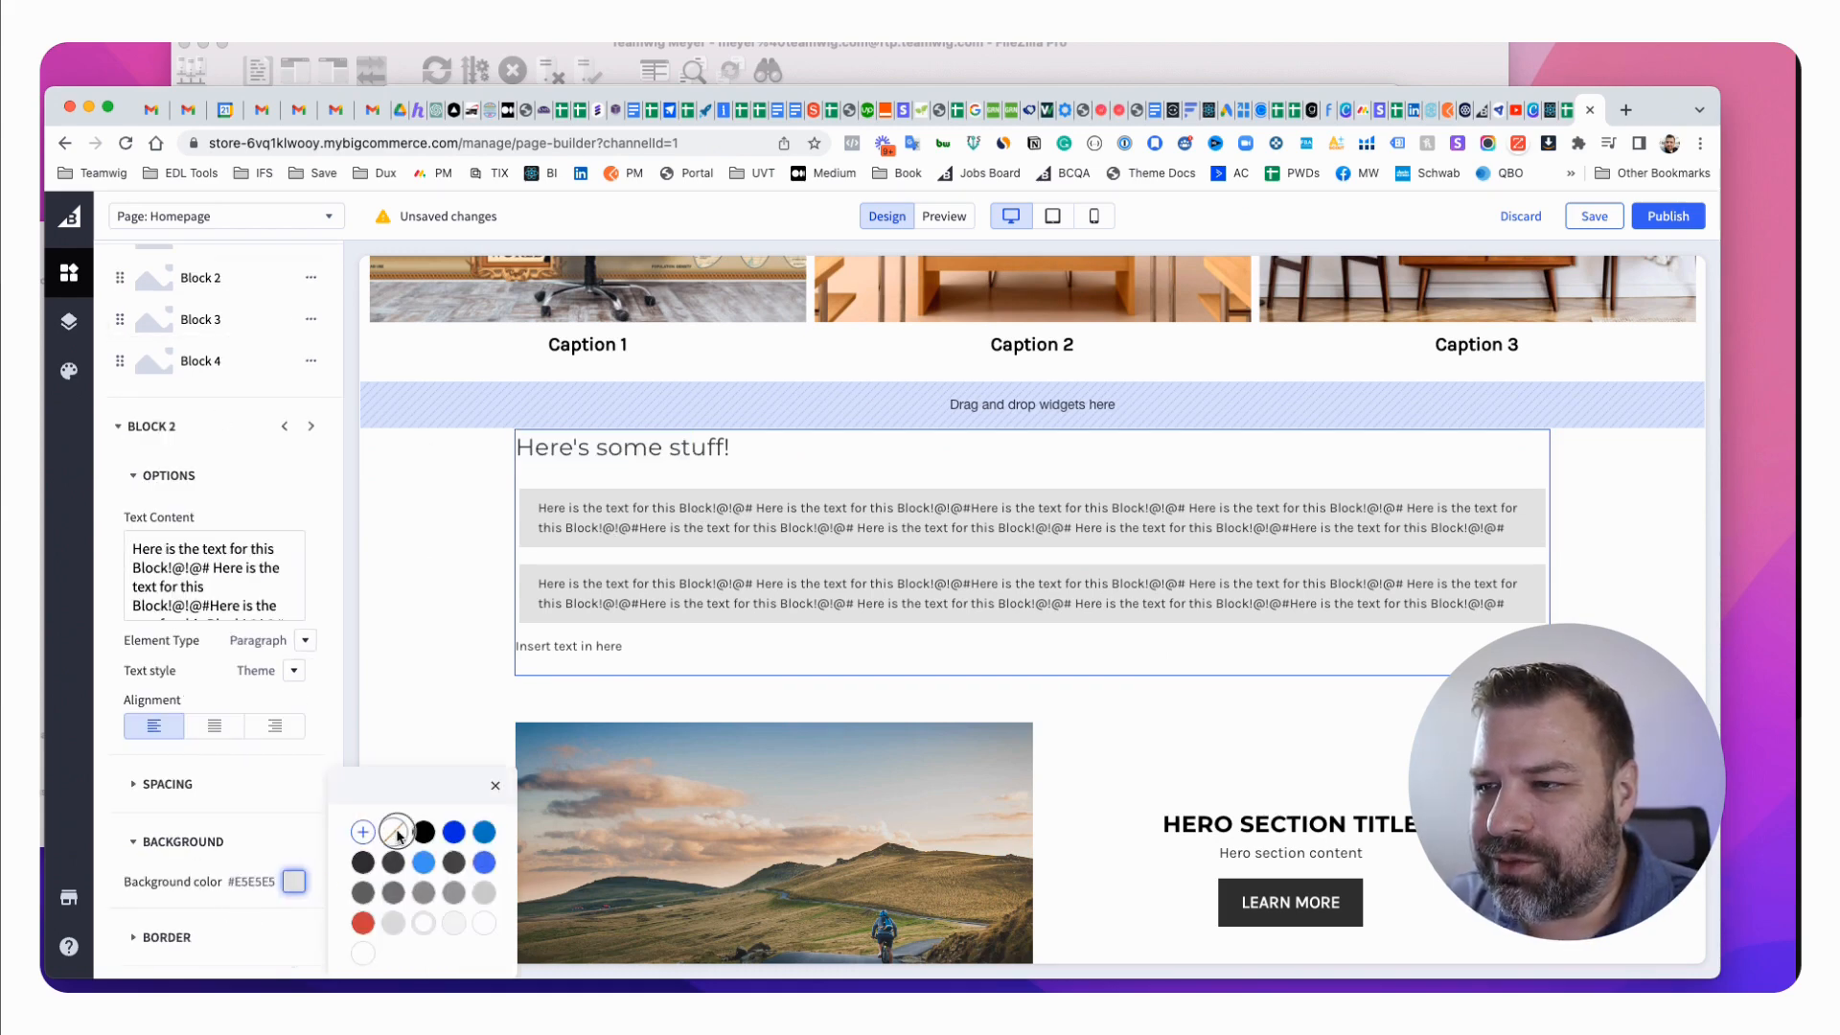
click(393, 833)
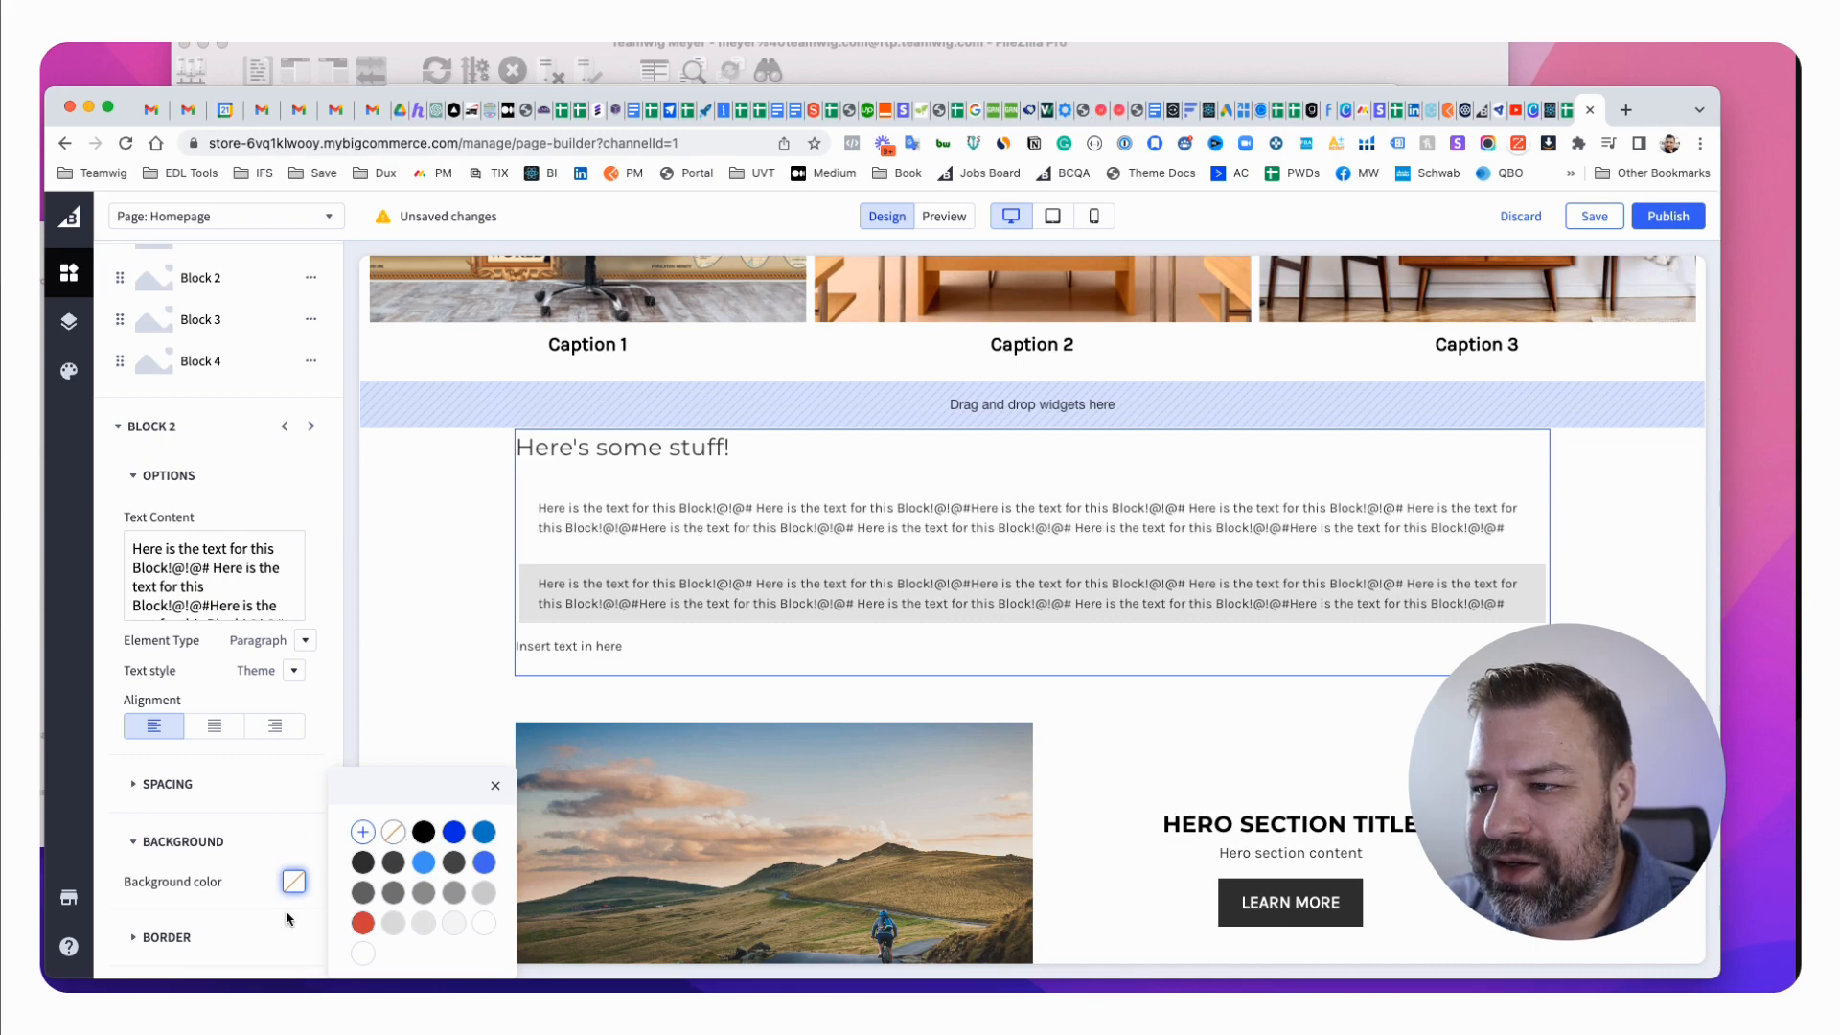